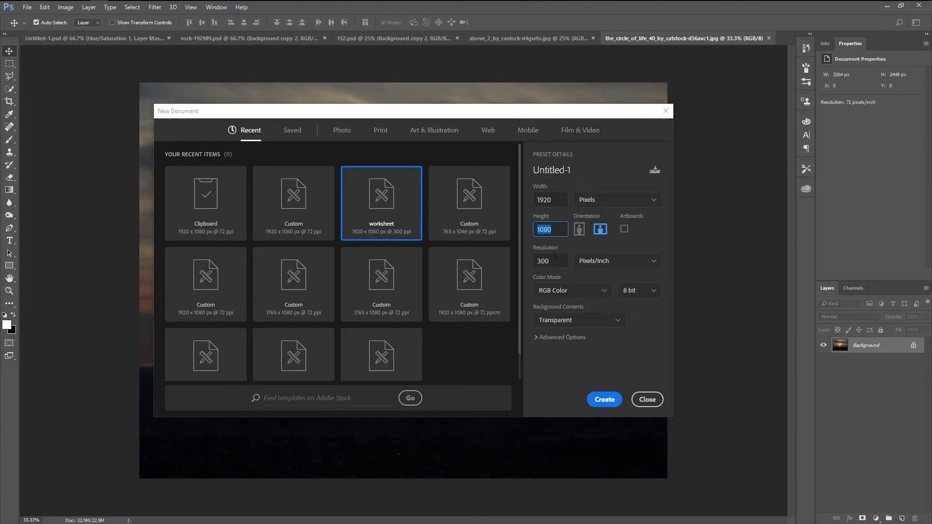
- Create a transparent-background document, 1920×1080 px at 300 ppi
key(Tab)
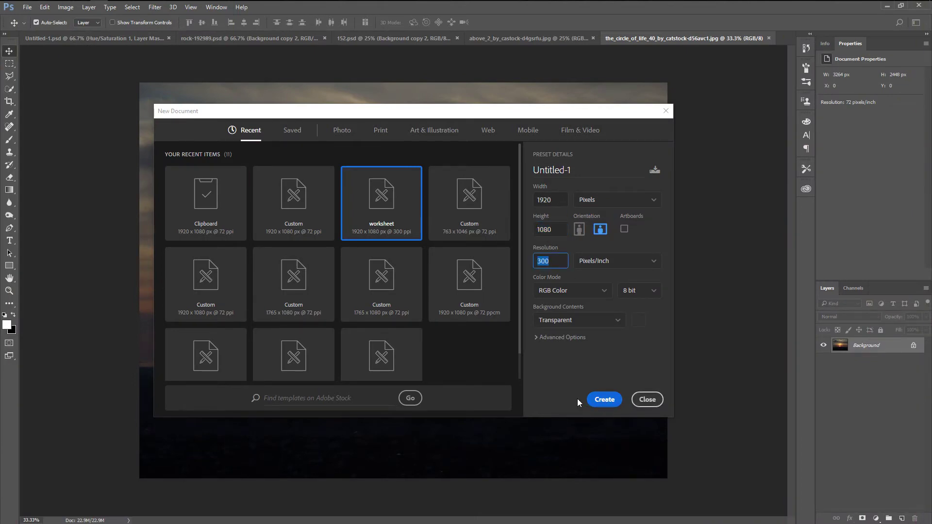
click(593, 402)
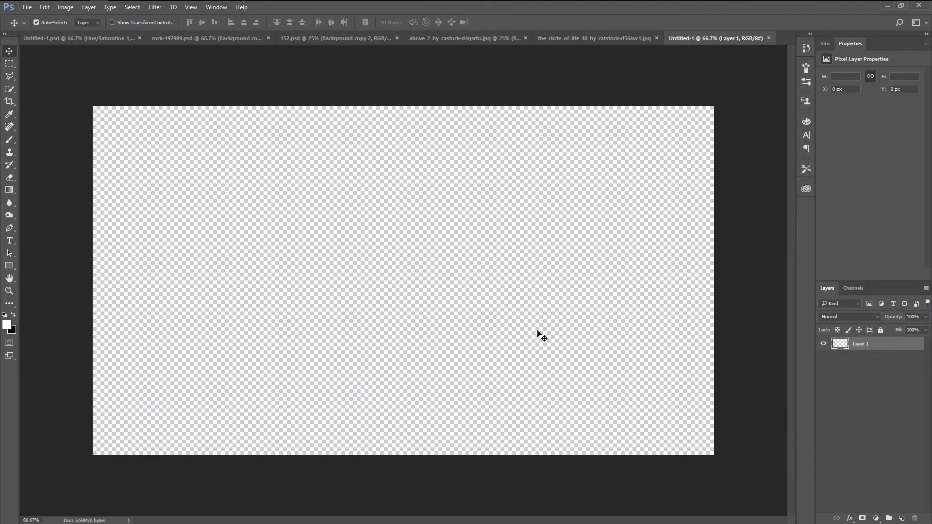
- Place the sunset photo as Layer 2, scaled and positioned to cover the whole canvas
click(566, 39)
mouse_move(462, 206)
mouse_down()
mouse_move(710, 54)
mouse_move(582, 204)
mouse_up()
key(ctrl+t)
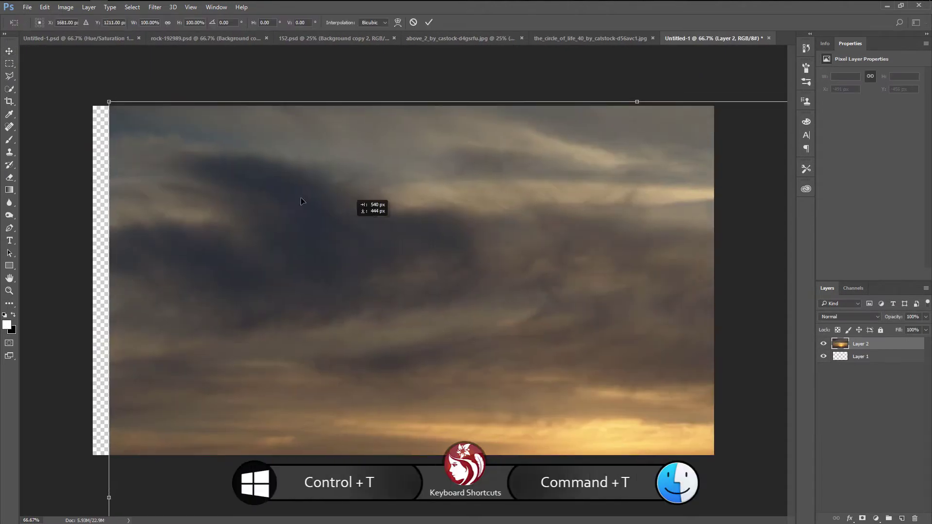
drag(300, 201, 490, 344)
drag(298, 246, 171, 59)
drag(233, 161, 380, 185)
drag(187, 479, 86, 491)
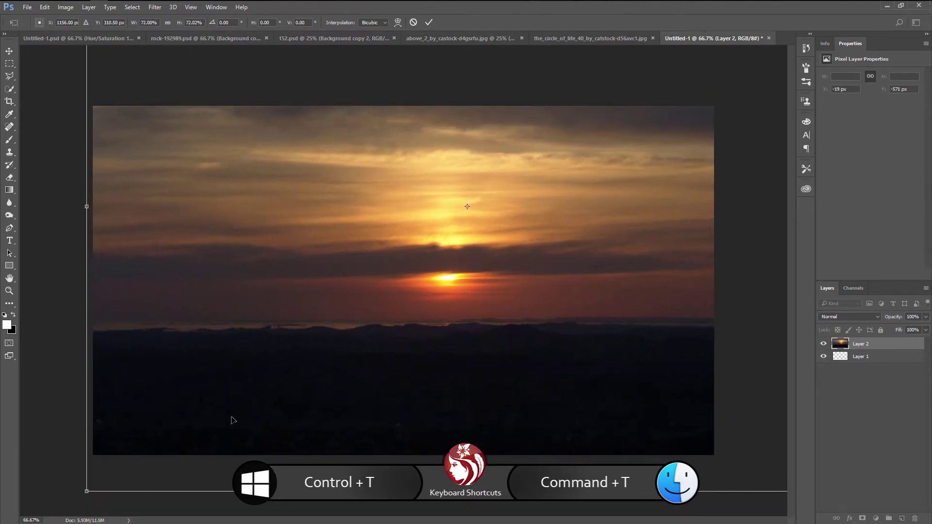
drag(232, 420, 229, 388)
key(Return)
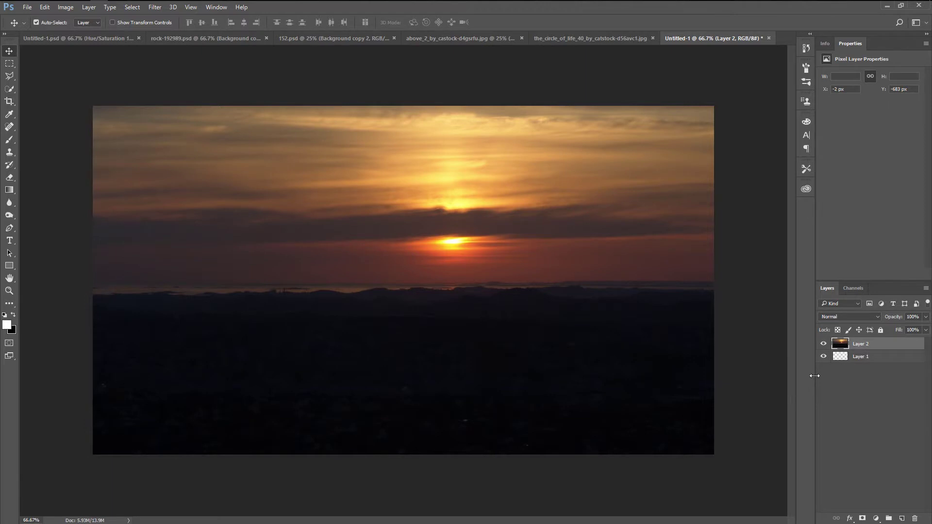
click(455, 38)
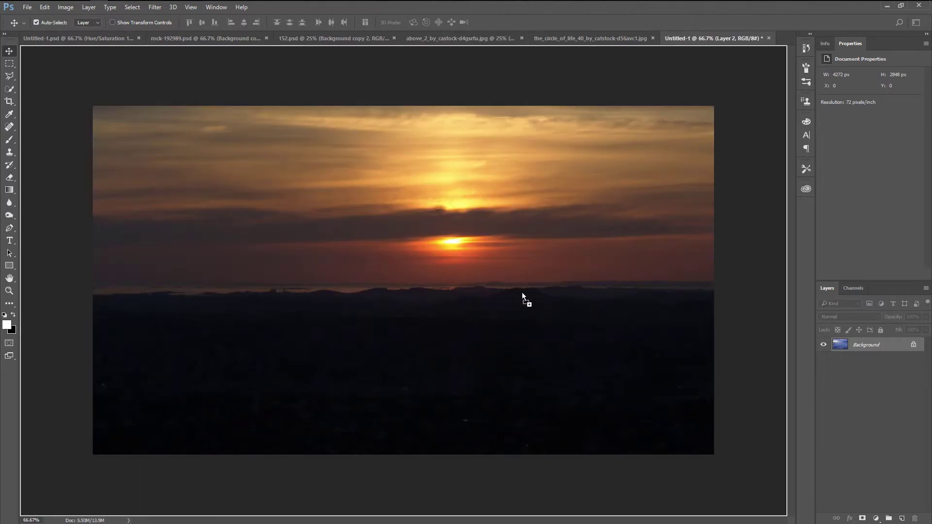
- Place the clouds photo as Layer 3, scaled over the lower canvas below the sunset sky
drag(704, 43, 519, 296)
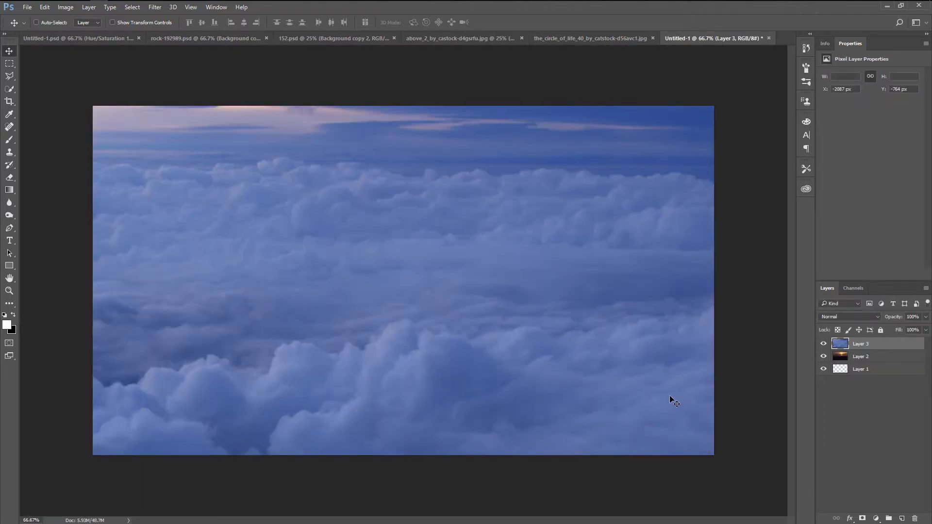
key(ctrl+t)
mouse_move(398, 340)
mouse_down()
mouse_move(362, 99)
mouse_move(94, 180)
mouse_up()
mouse_move(202, 281)
mouse_down()
mouse_move(291, 305)
mouse_move(484, 173)
mouse_up()
drag(408, 147, 409, 241)
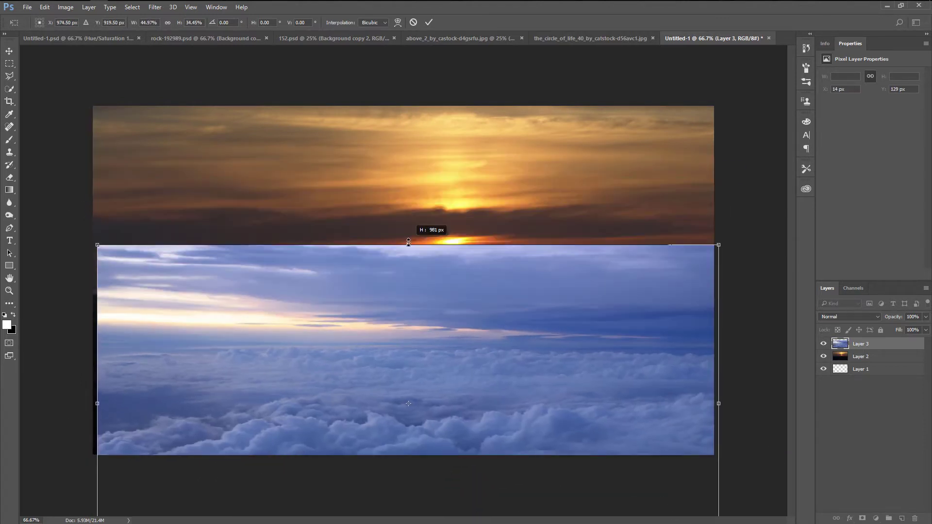
drag(433, 377, 429, 308)
key(Return)
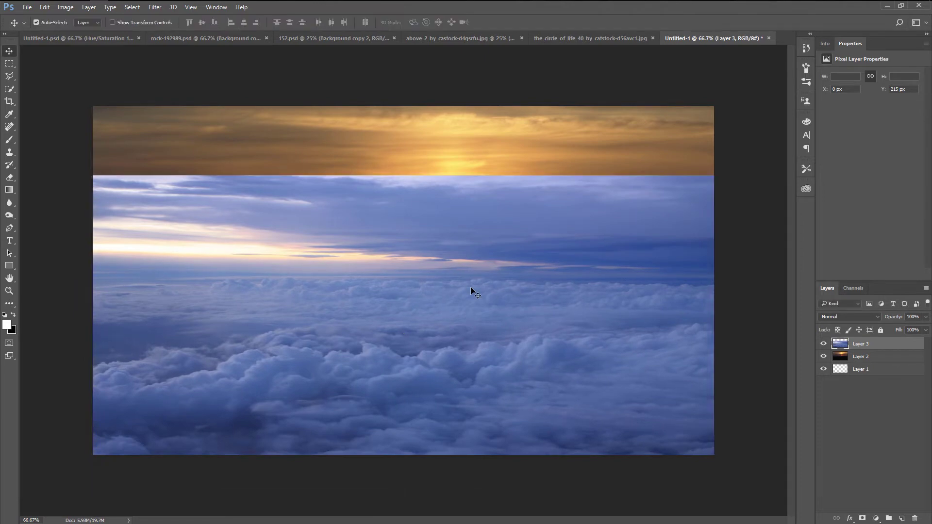
- Add a layer mask to Layer 3 with a black-to-white gradient fading the clouds' top
click(863, 519)
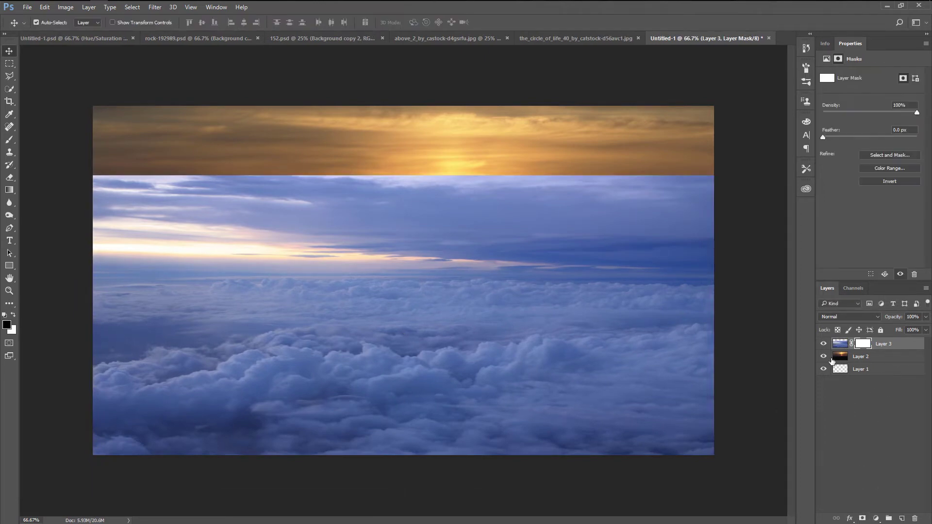
click(9, 190)
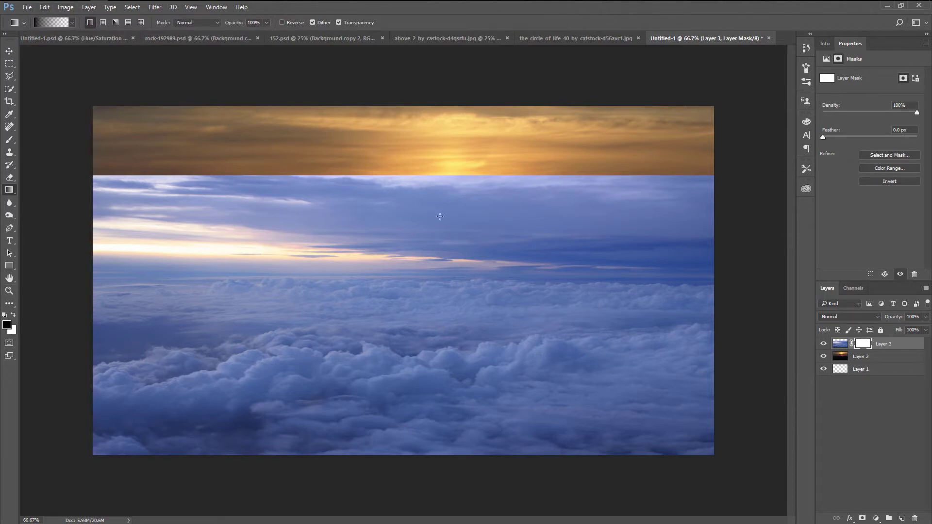
drag(440, 216, 445, 311)
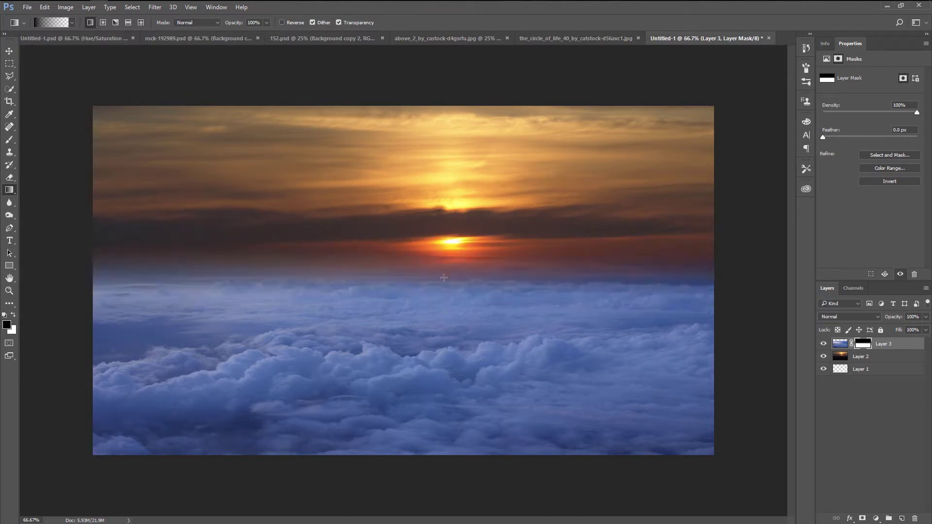
drag(443, 262, 435, 294)
key(ctrl+z)
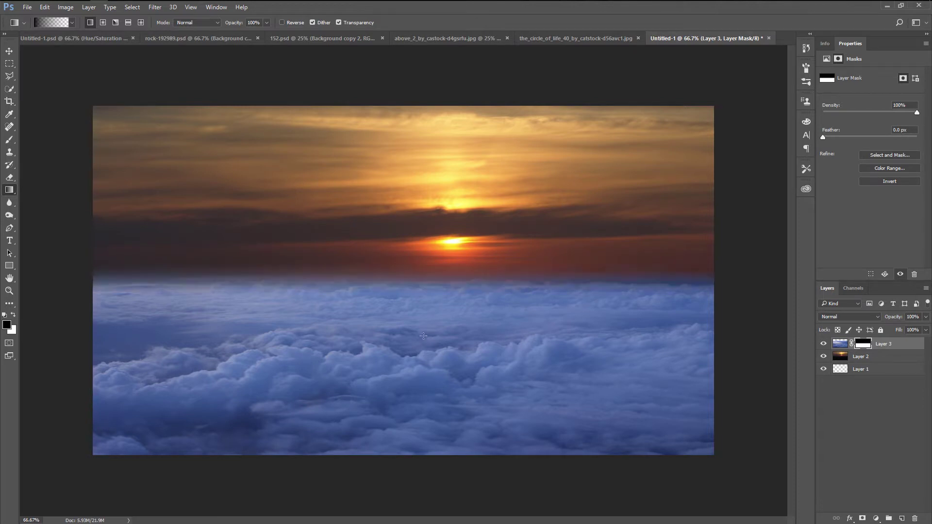
- Set the clouds layer's blend mode to Lighten
click(9, 51)
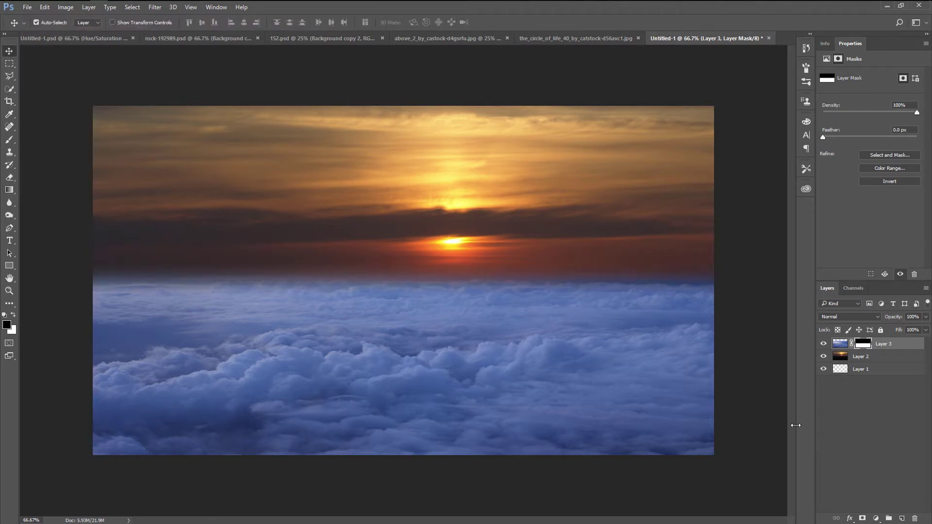
click(846, 316)
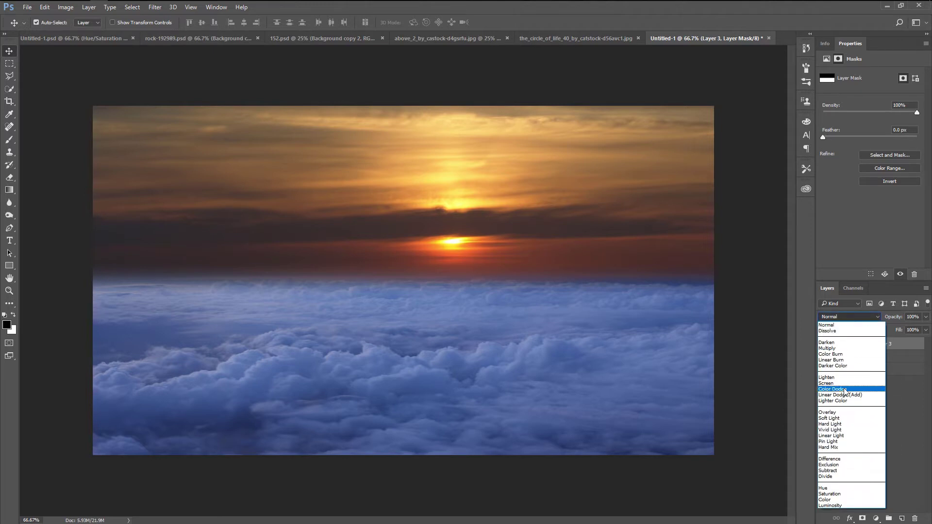
click(845, 384)
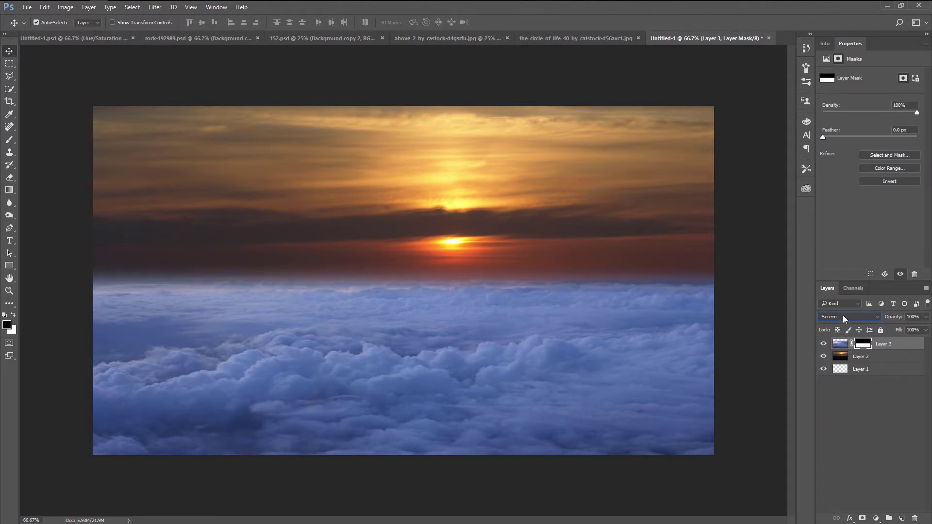
click(845, 316)
click(842, 380)
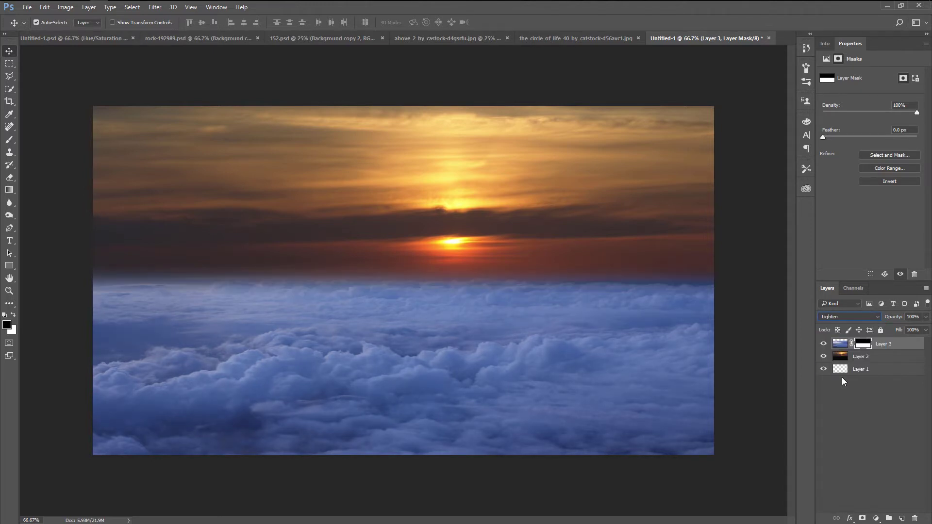
click(888, 345)
- Add a Hue/Saturation layer clipped to the clouds, lowering their saturation
click(876, 518)
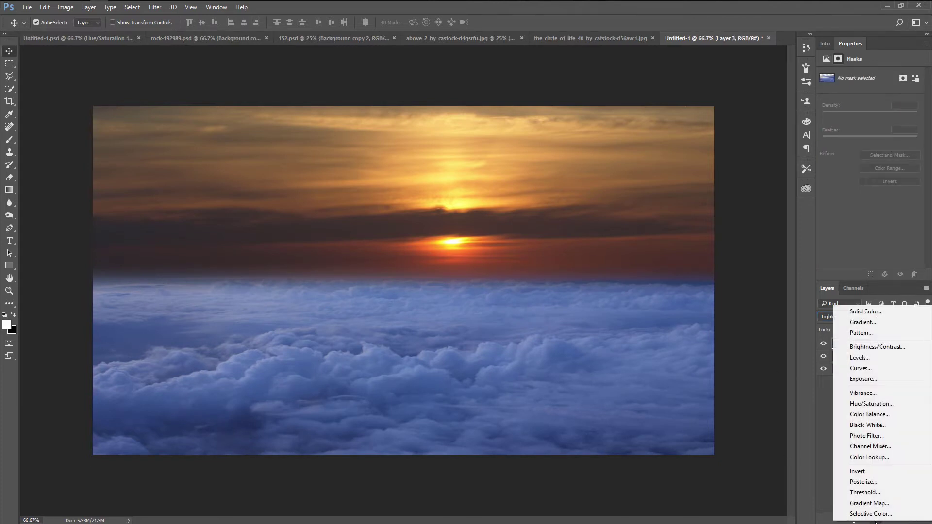
click(861, 403)
click(857, 275)
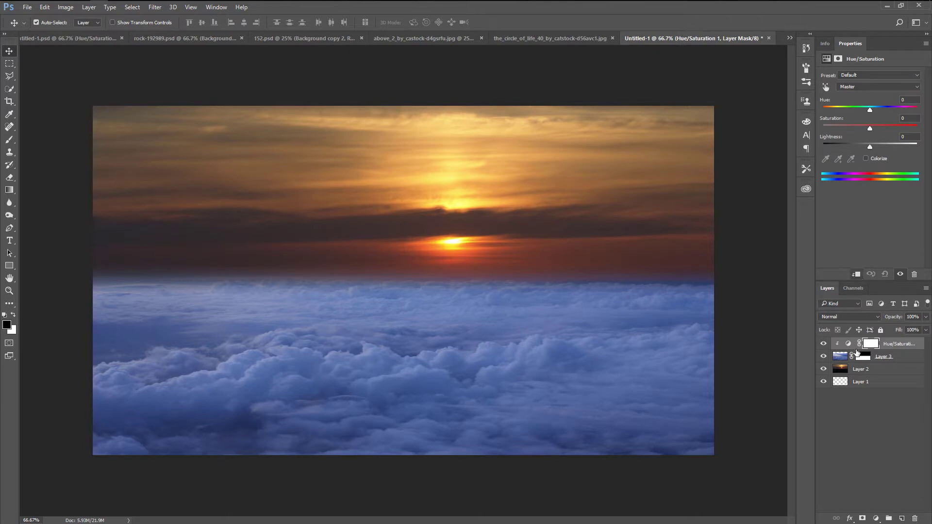
mouse_move(868, 131)
mouse_down()
mouse_move(848, 133)
mouse_move(863, 147)
mouse_up()
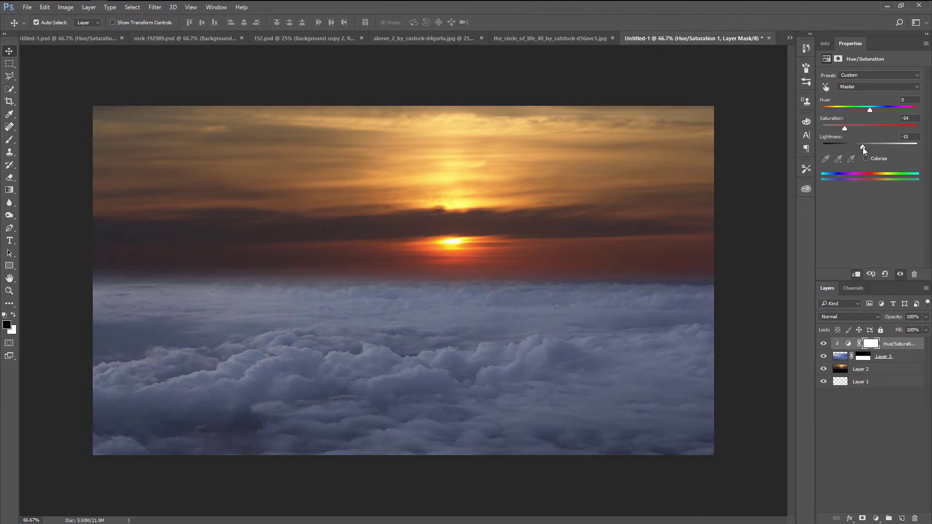
click(900, 346)
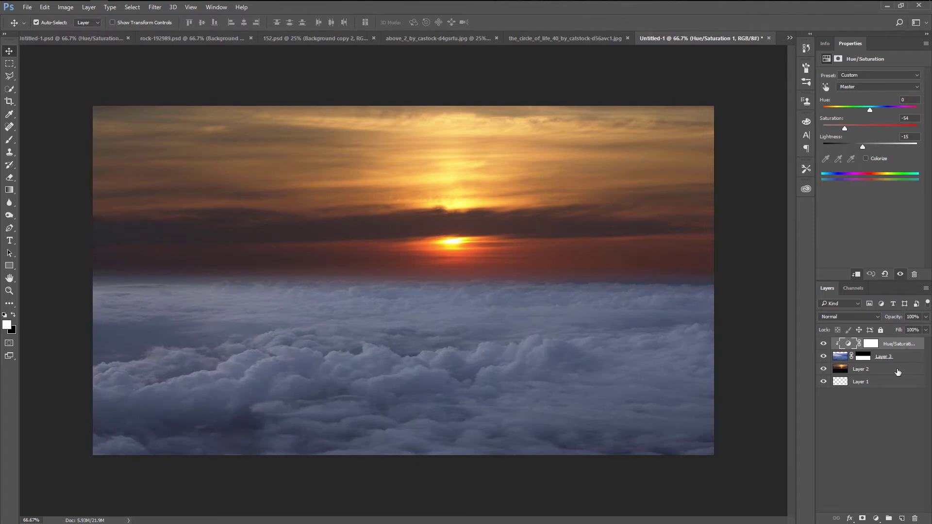
- Add a clipped Levels layer, moving the midtones right to darken the clouds
click(879, 522)
click(805, 356)
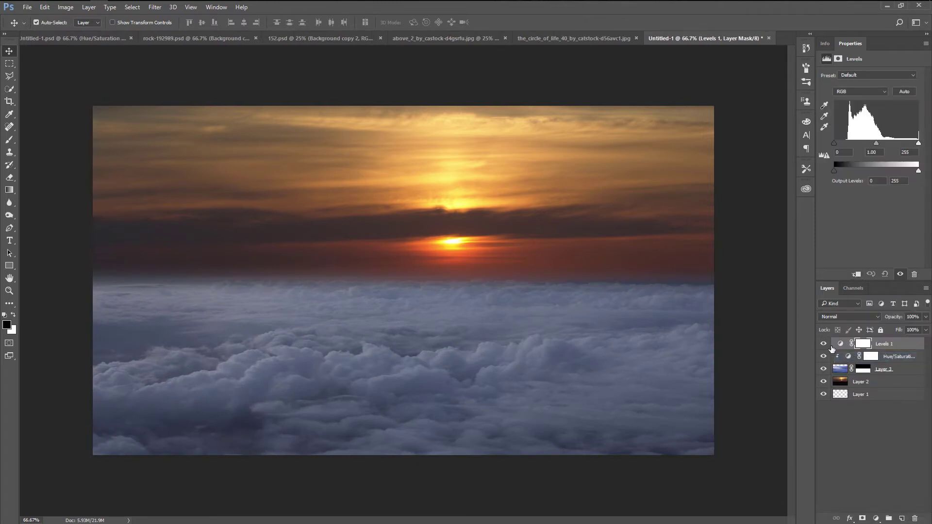
click(856, 274)
mouse_move(878, 142)
mouse_down()
mouse_move(894, 143)
mouse_move(868, 143)
mouse_up()
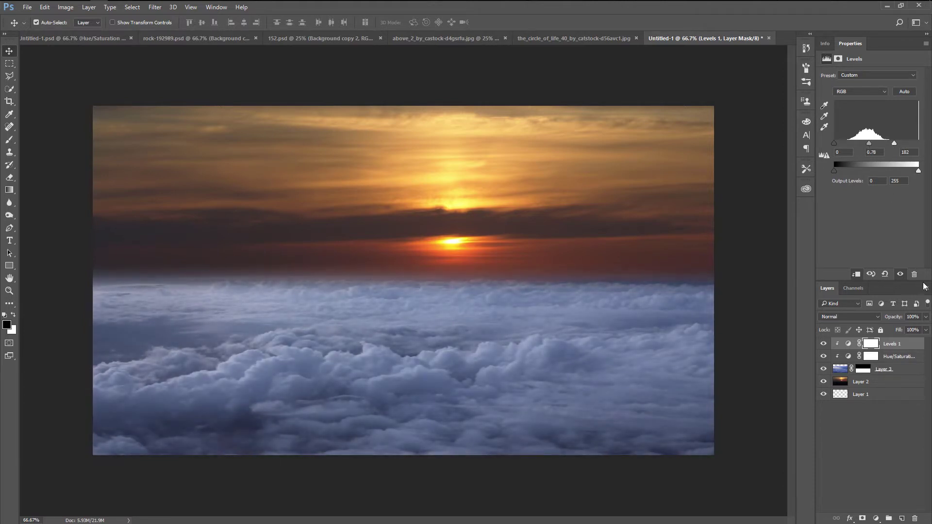
- Add a Color Balance layer shifting the clouds' midtones toward red and yellow
click(875, 519)
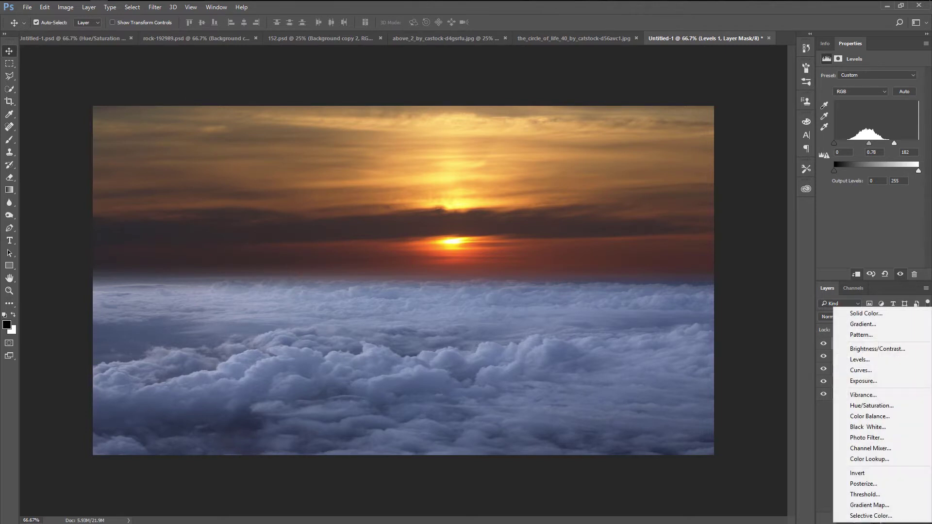
click(893, 417)
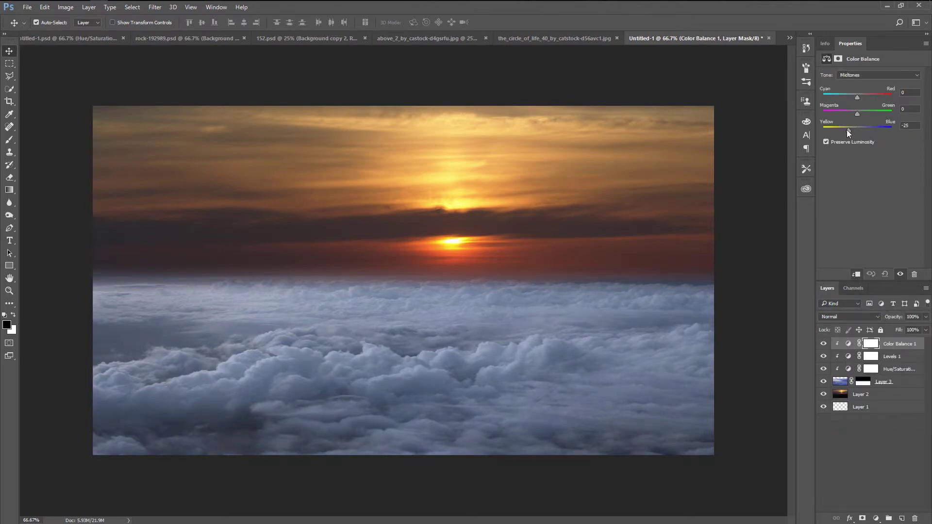
drag(846, 130, 834, 127)
drag(858, 97, 872, 97)
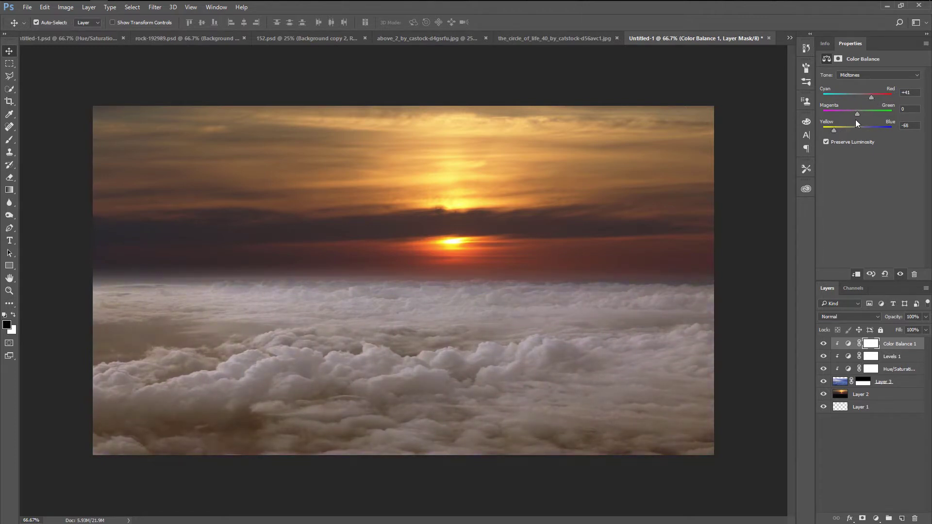
drag(856, 114, 852, 114)
- Bring the cut-out cliff layer from the sea-stack document into the composite
click(214, 37)
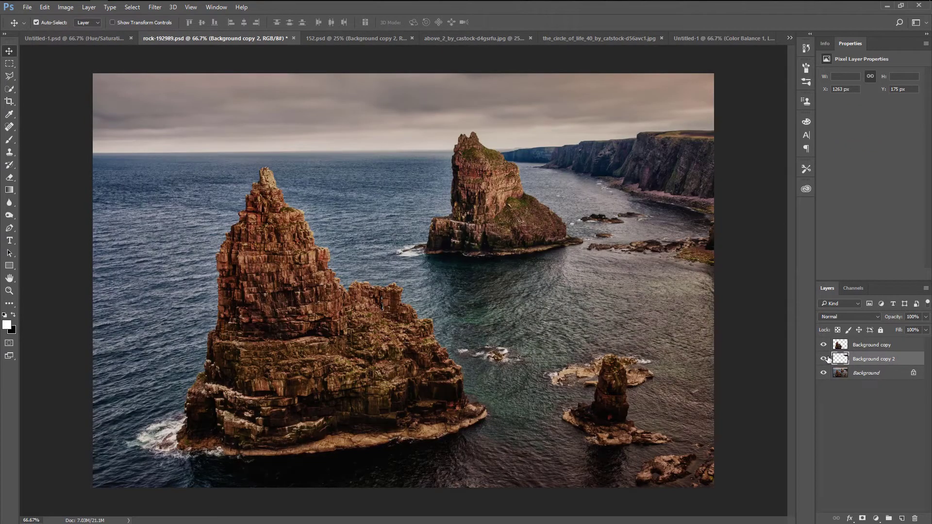
click(823, 372)
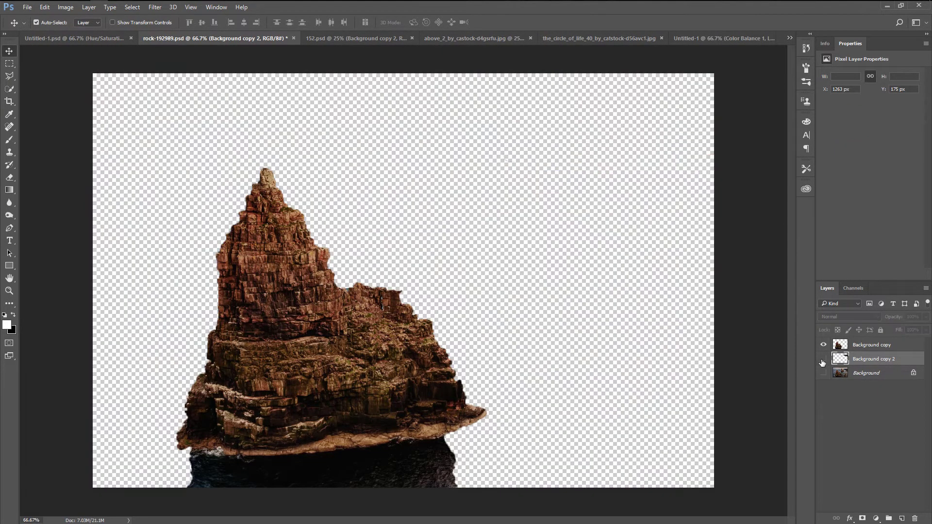
click(824, 359)
mouse_move(673, 158)
mouse_down()
mouse_move(630, 311)
mouse_move(661, 314)
mouse_up()
- Enlarge the cliff to about 121% along the right side and add a layer mask
key(ctrl+t)
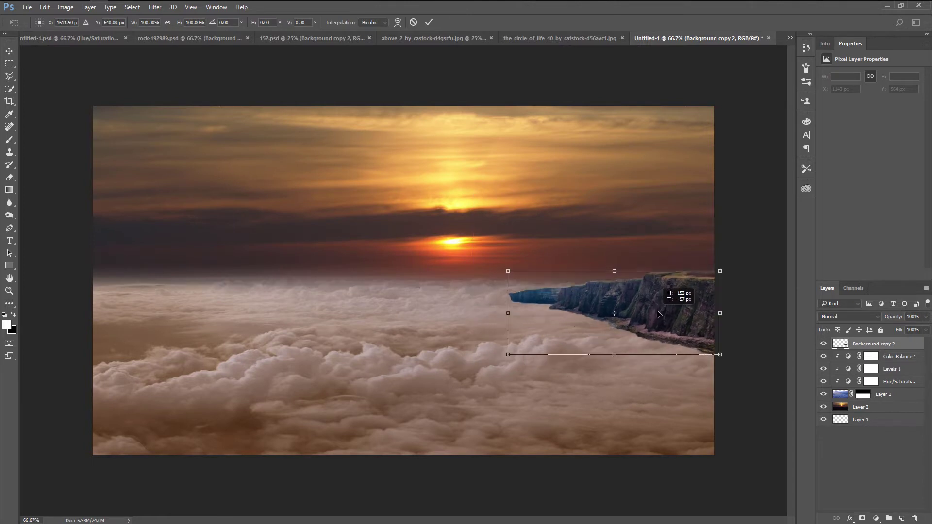
drag(731, 353, 750, 370)
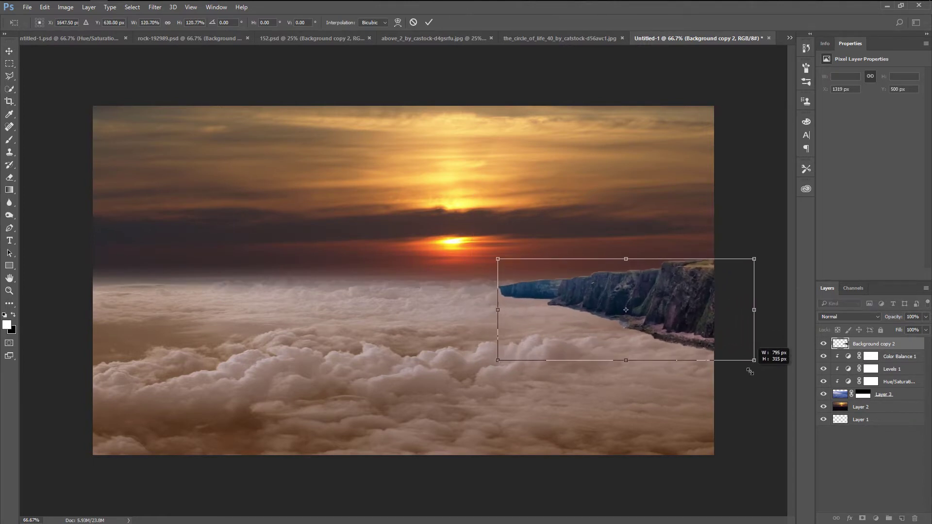
drag(724, 311, 708, 309)
key(Return)
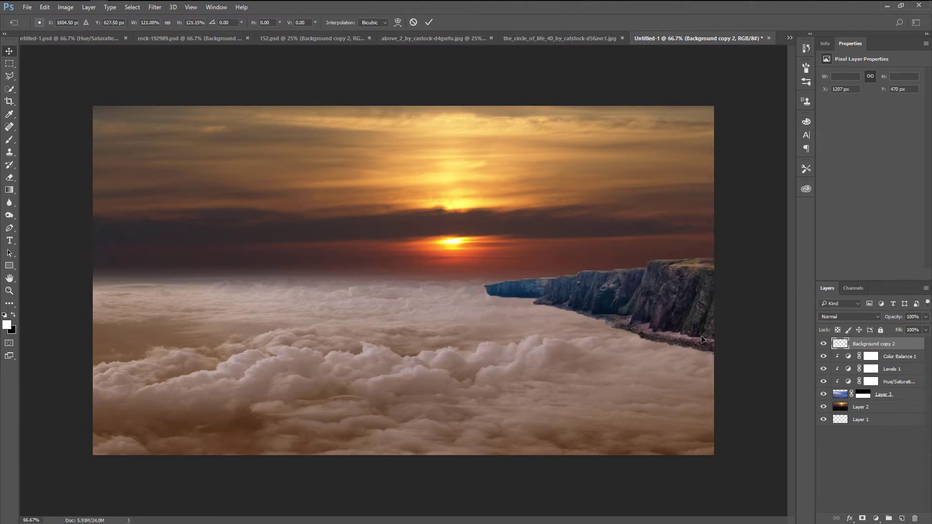
click(862, 519)
- Paint black at 45% opacity on the cliff's mask to fade its base and left tip
click(11, 141)
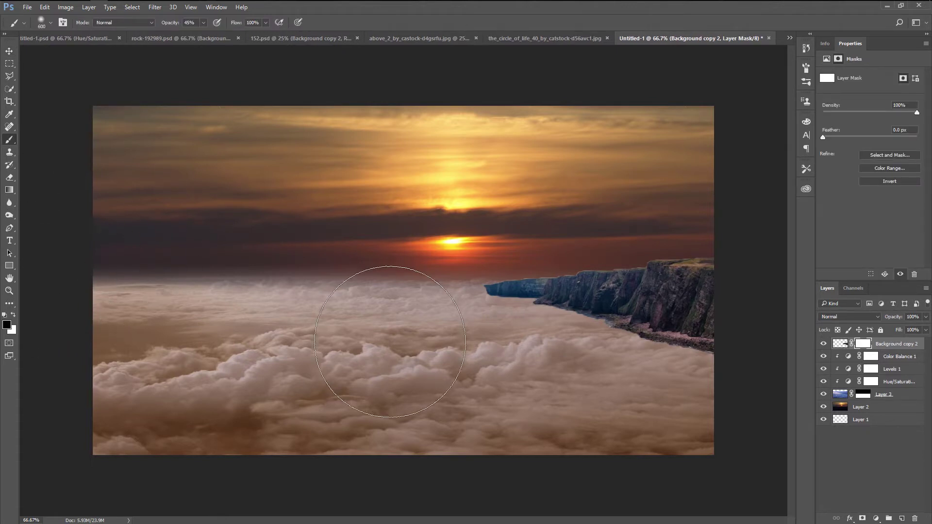
key(bracketleft)
key(bracketleft)
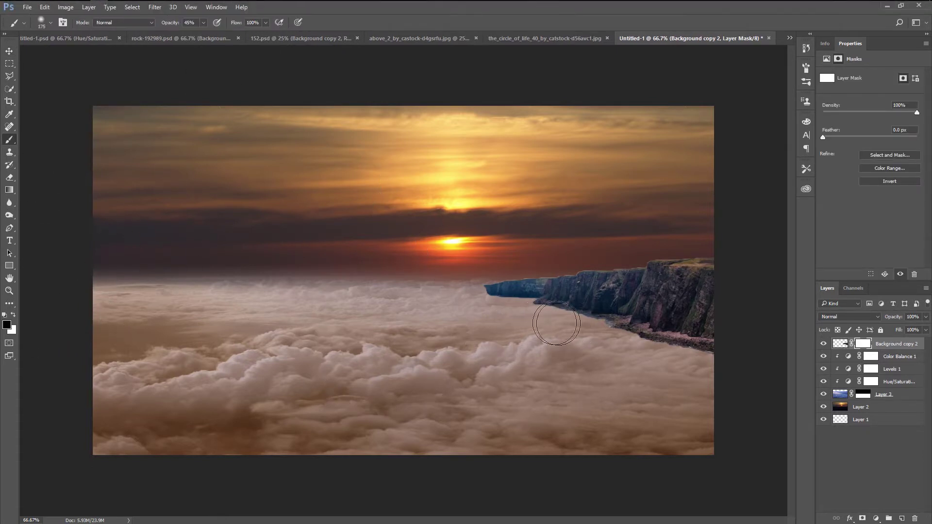
key(bracketleft)
key(bracketleft)
key(bracketleft)
mouse_move(563, 330)
mouse_down()
mouse_move(693, 375)
mouse_move(583, 340)
mouse_up()
key(bracketleft)
key(bracketleft)
key(bracketleft)
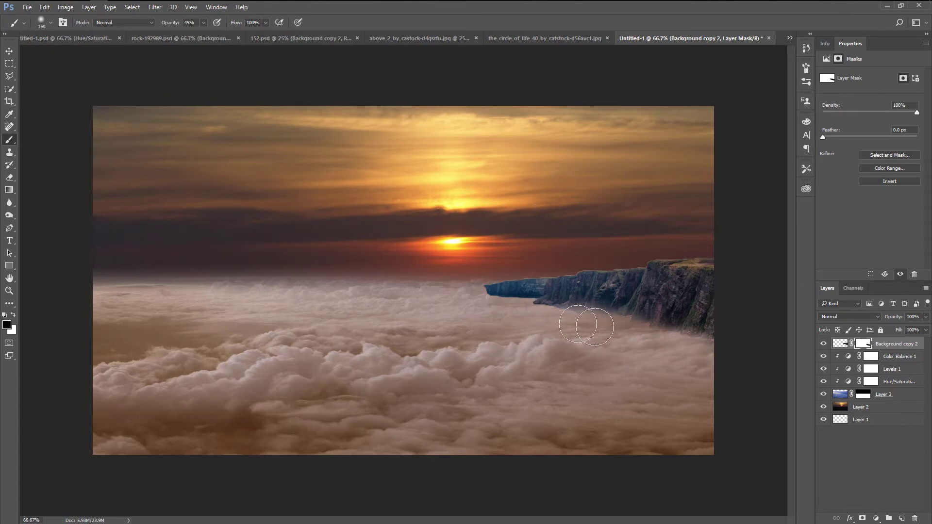
drag(626, 311, 540, 304)
key(bracketright)
key(bracketright)
key(bracketright)
drag(485, 291, 545, 322)
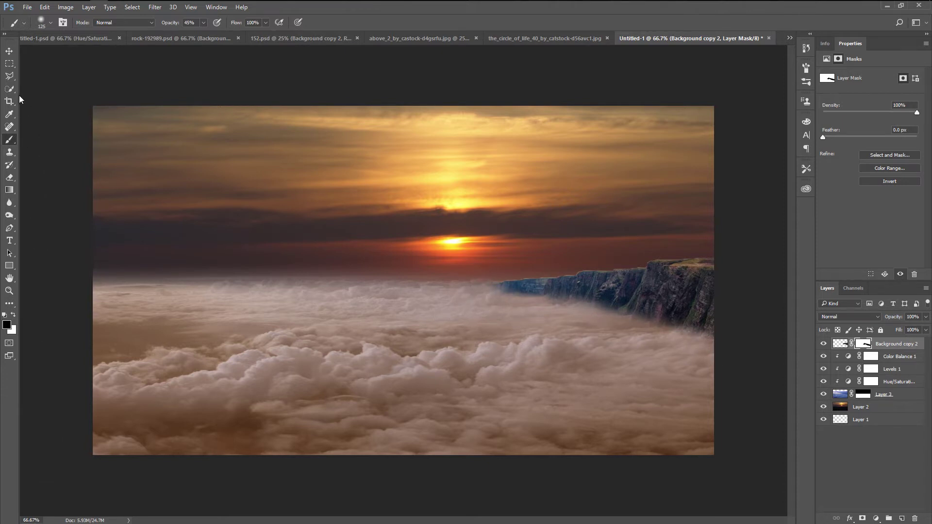
click(10, 52)
key(ctrl+2)
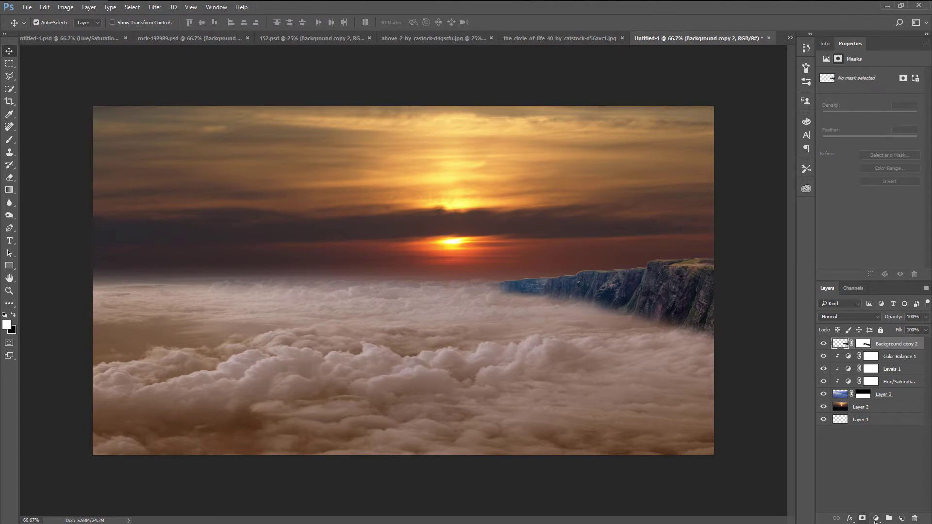
- Add a Hue/Saturation layer clipped to the cliff with Saturation -39
click(876, 519)
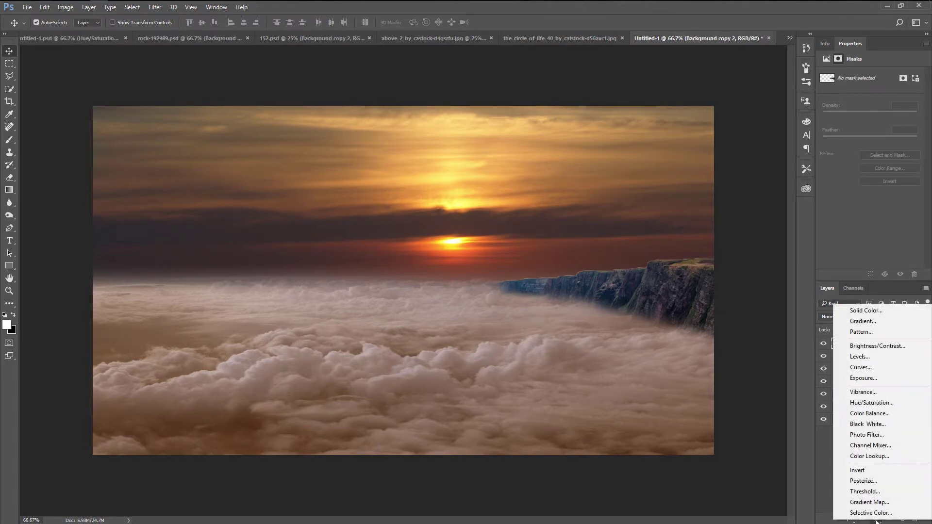
click(881, 404)
click(857, 274)
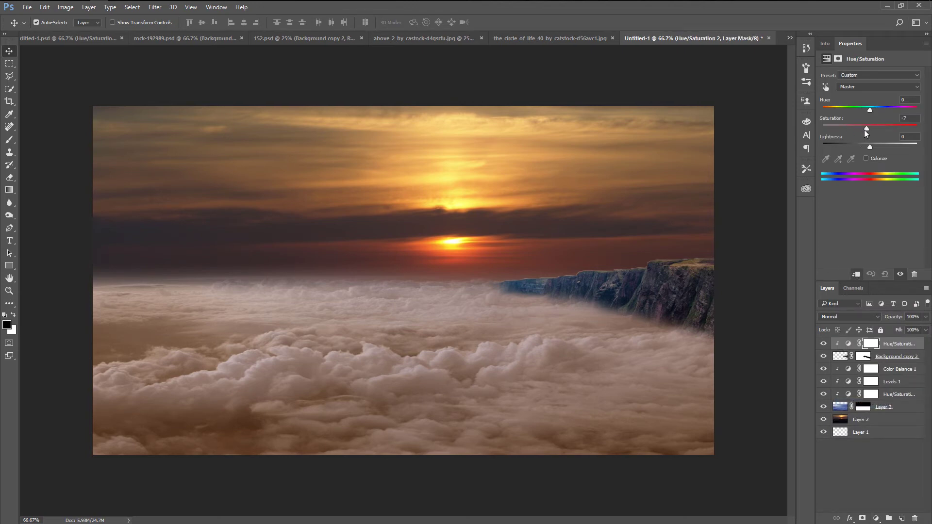
mouse_move(863, 131)
mouse_down()
mouse_move(851, 129)
mouse_move(878, 146)
mouse_move(870, 147)
mouse_up()
- Add a clipped Levels layer setting the cliff's midtones to 0.84
click(875, 518)
click(854, 358)
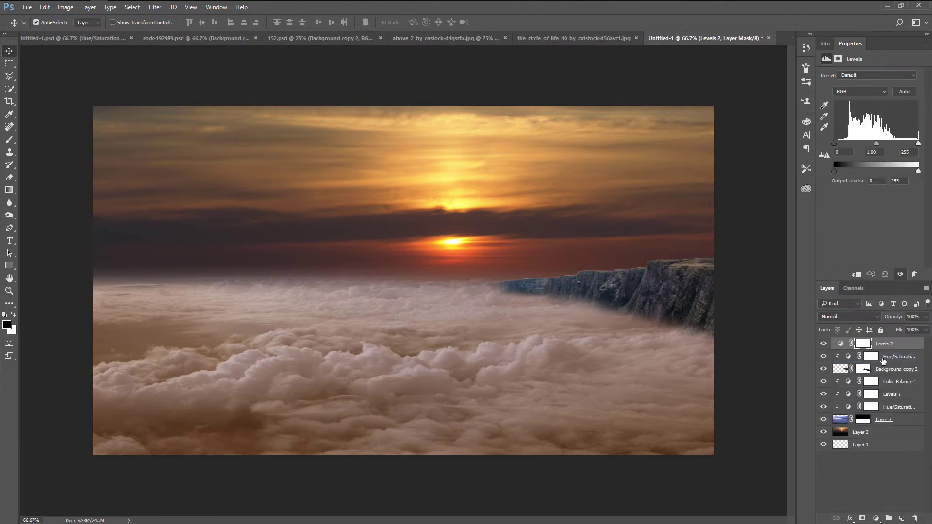
click(857, 275)
drag(876, 143, 890, 144)
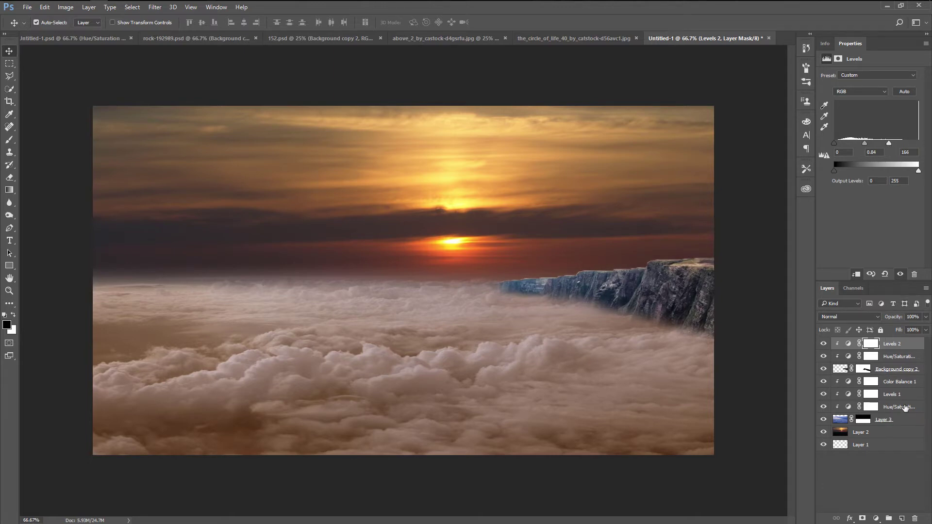
- Add a clipped Color Balance layer (+41, -4, -42) at 80% opacity
click(876, 519)
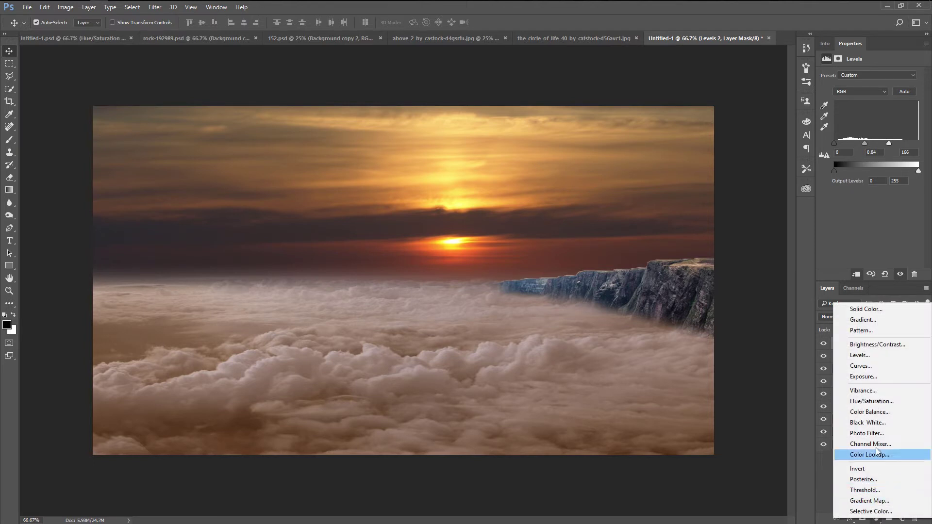
click(877, 411)
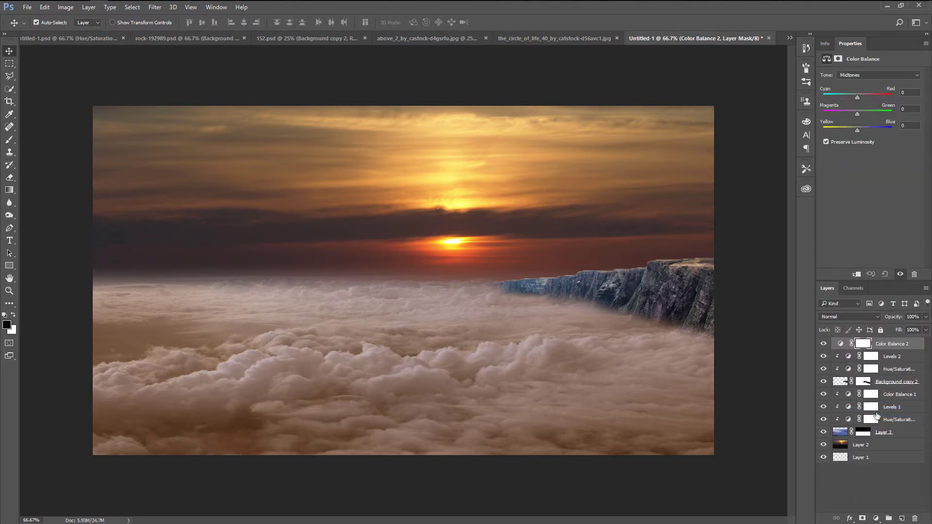
click(857, 275)
drag(851, 130, 832, 129)
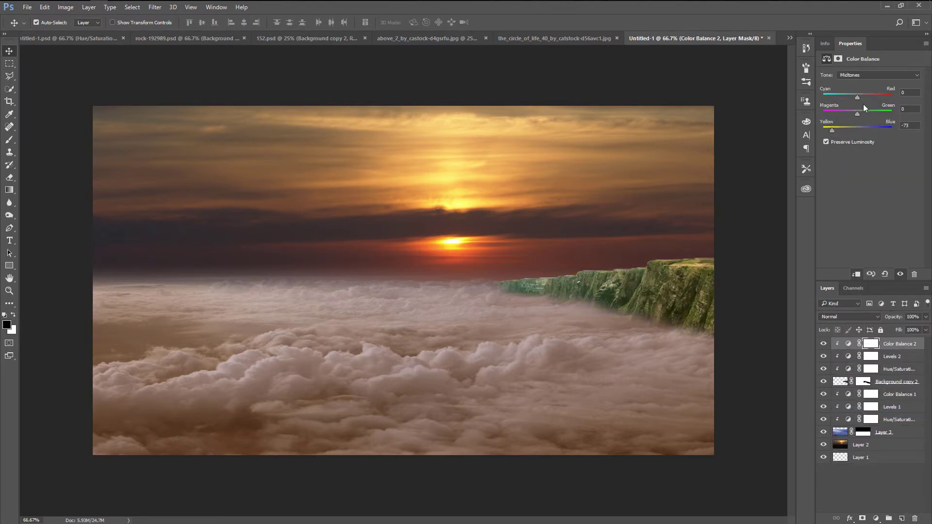
drag(857, 96, 860, 94)
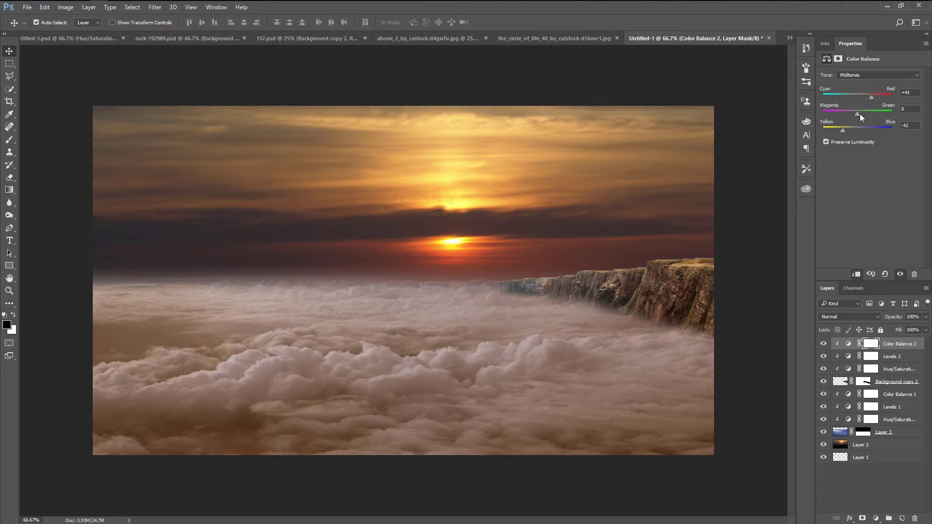
drag(859, 113, 853, 114)
click(925, 316)
drag(925, 330, 916, 330)
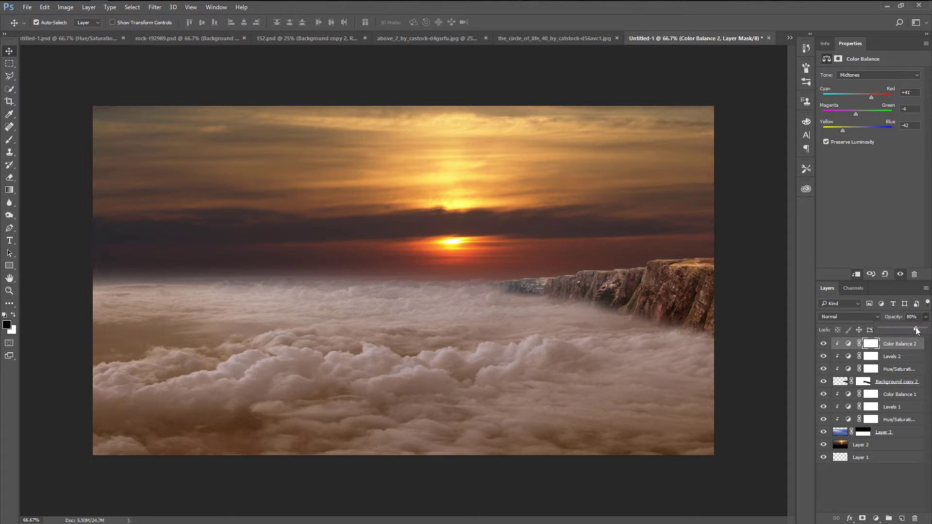
- Compare the cliff with and without Color Balance, then bring the climber from 152.psd in
click(824, 343)
click(823, 343)
click(824, 344)
click(189, 38)
click(352, 40)
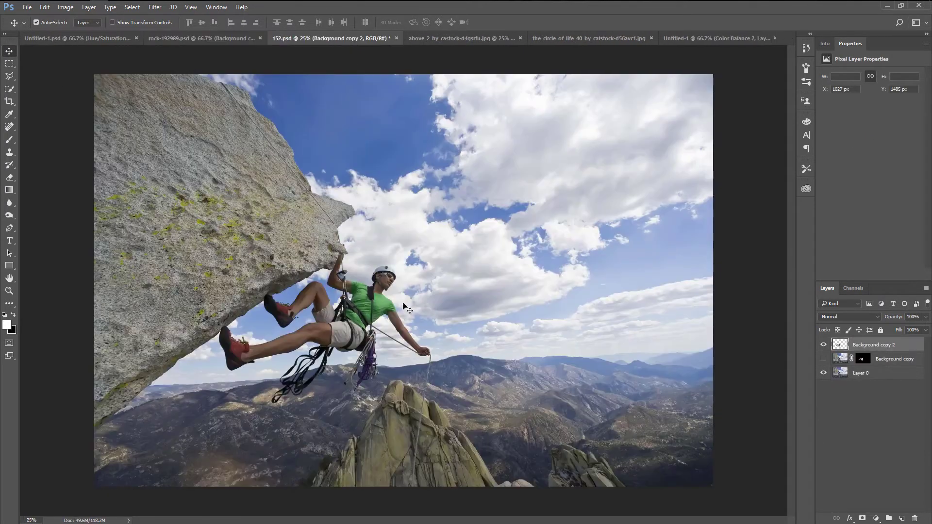
click(824, 345)
mouse_move(365, 303)
mouse_down()
mouse_move(693, 45)
mouse_move(401, 249)
mouse_up()
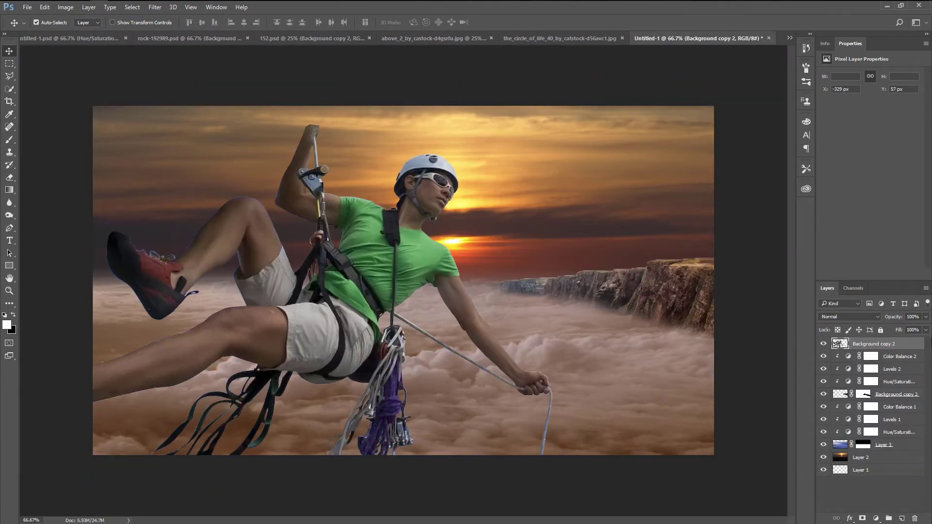
- Scale the climber and rotate it about -6.7° above the clouds
key(ctrl+t)
mouse_move(552, 123)
mouse_down()
mouse_move(453, 174)
mouse_move(543, 124)
mouse_up()
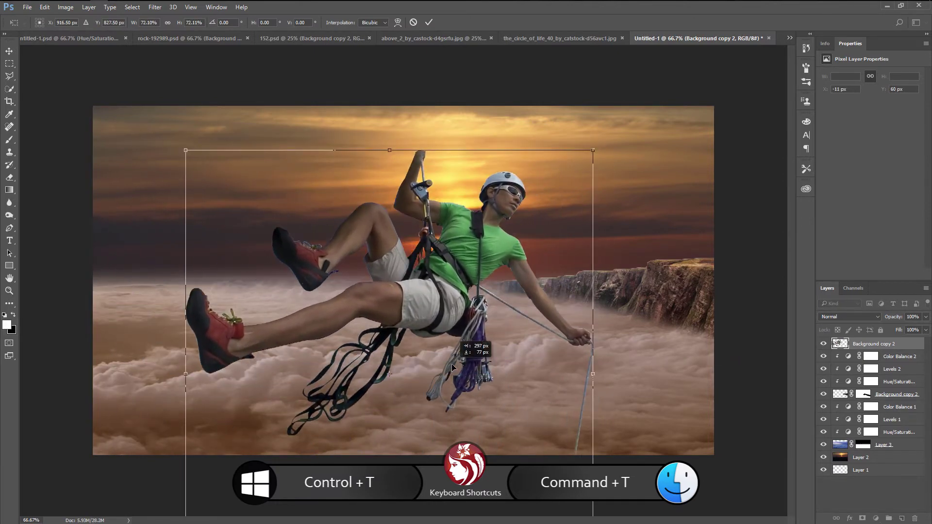
drag(356, 343, 423, 363)
drag(580, 143, 590, 104)
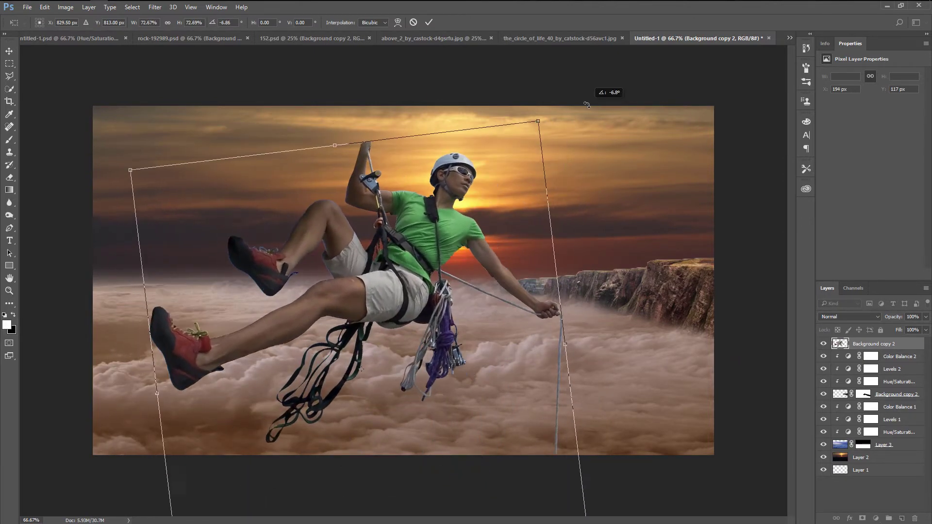
mouse_move(456, 258)
mouse_down()
mouse_move(464, 259)
mouse_move(440, 261)
mouse_up()
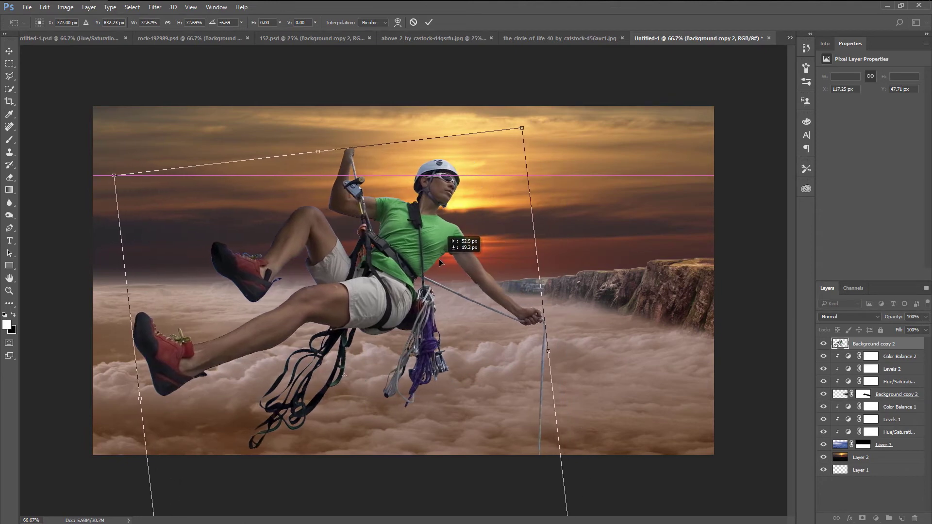
drag(525, 126, 520, 111)
key(Return)
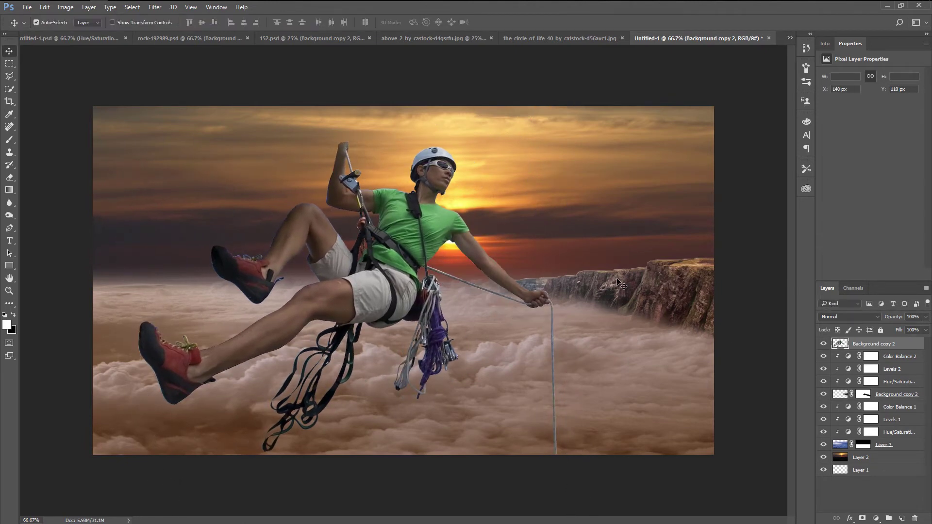
click(185, 39)
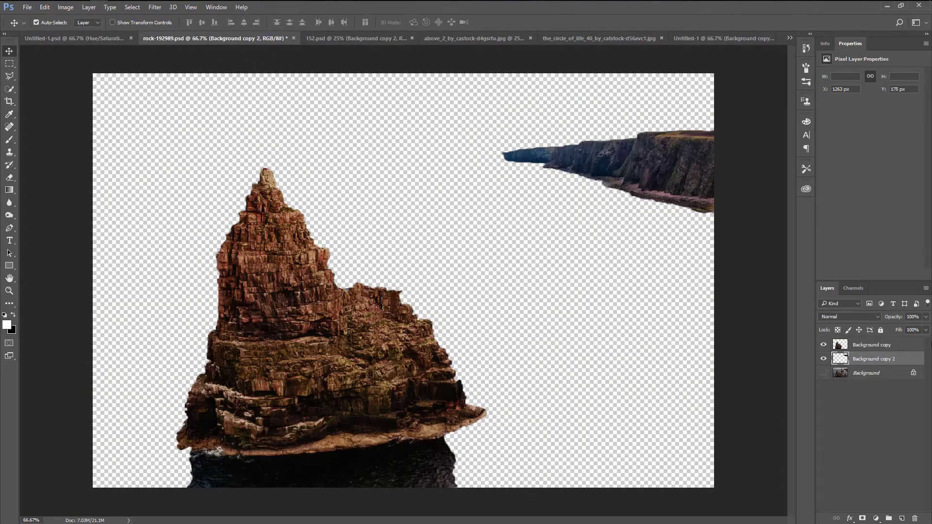
- Copy the rock cut-out into the composite, flip it horizontally and place it centre-left
click(823, 345)
click(878, 345)
mouse_move(277, 279)
mouse_down()
mouse_move(586, 101)
mouse_move(200, 209)
mouse_up()
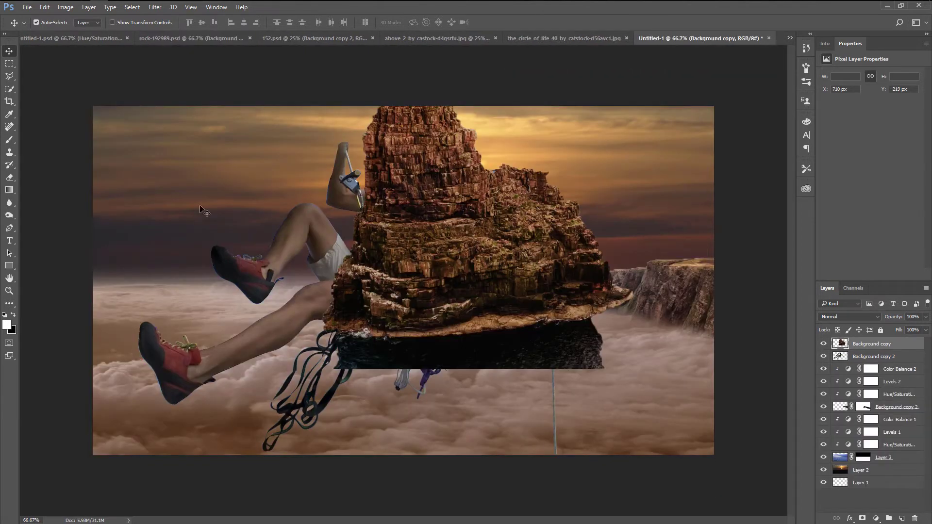
click(44, 7)
mouse_move(60, 215)
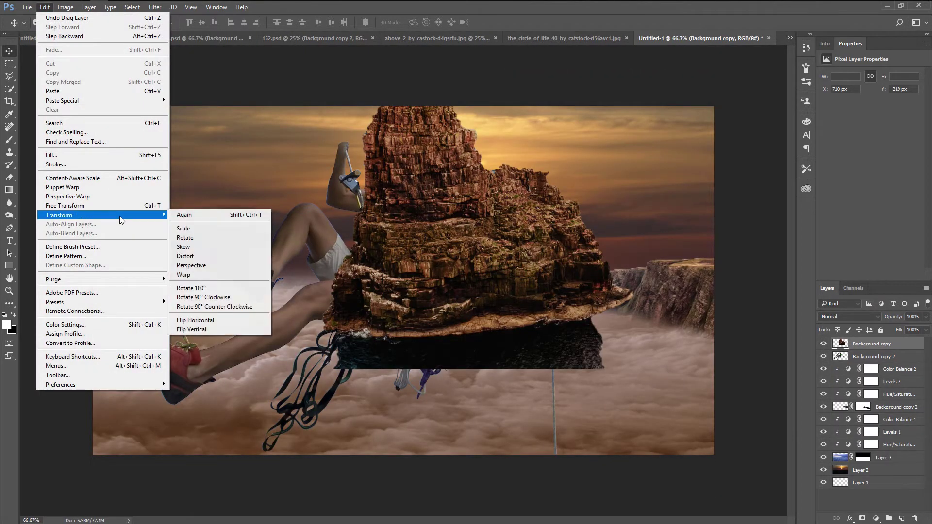
click(238, 320)
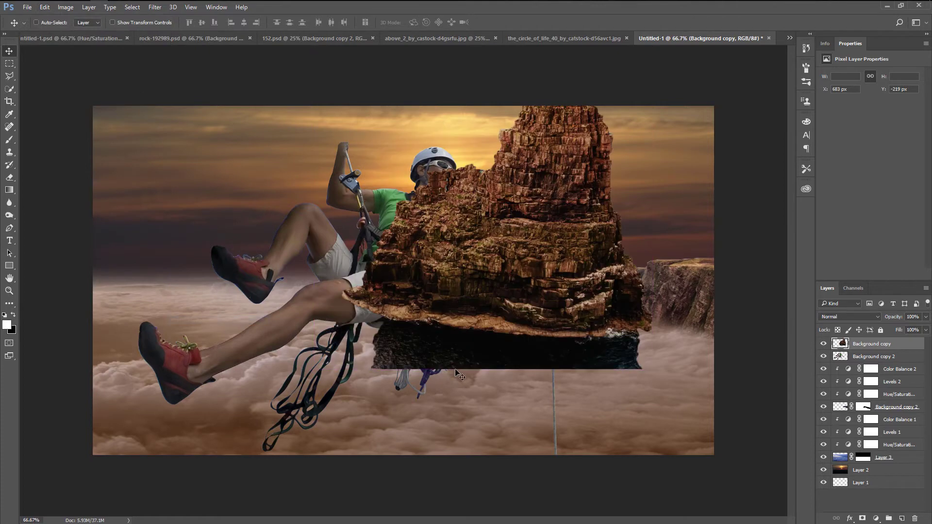
key(ctrl+t)
drag(595, 291, 465, 351)
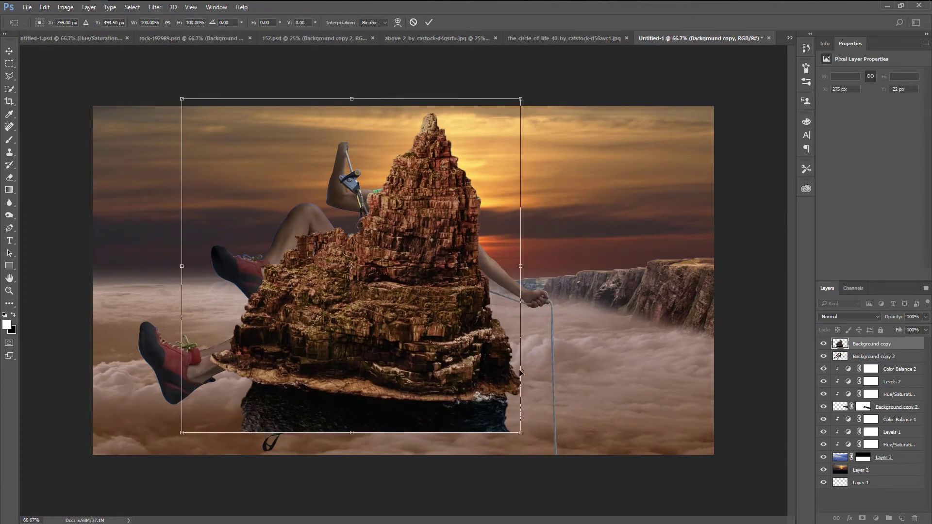
key(Return)
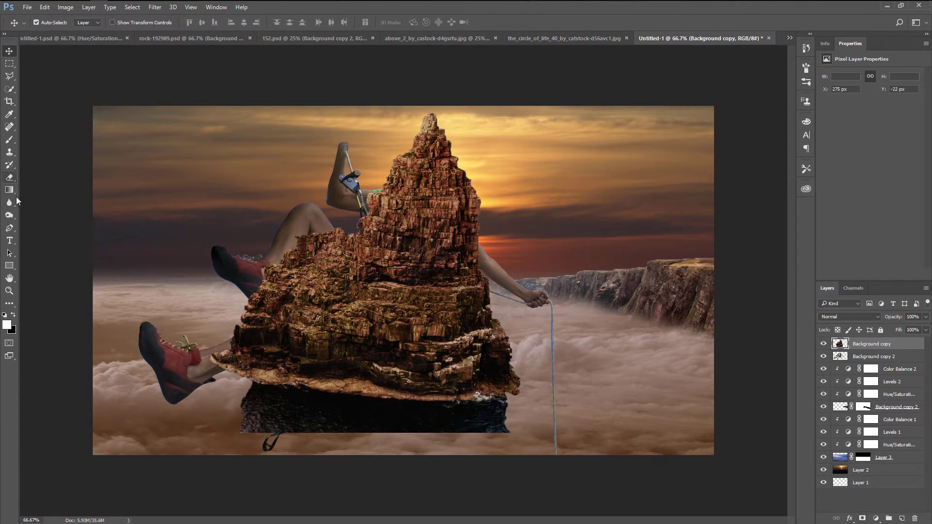
- Erase a straight diagonal along the rock's right edge from its peak to its base
click(9, 184)
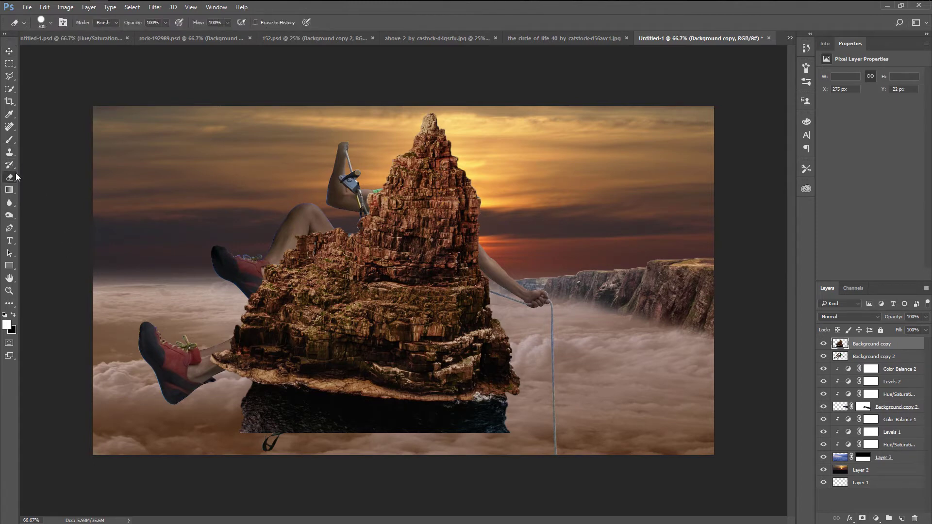
key(bracketleft)
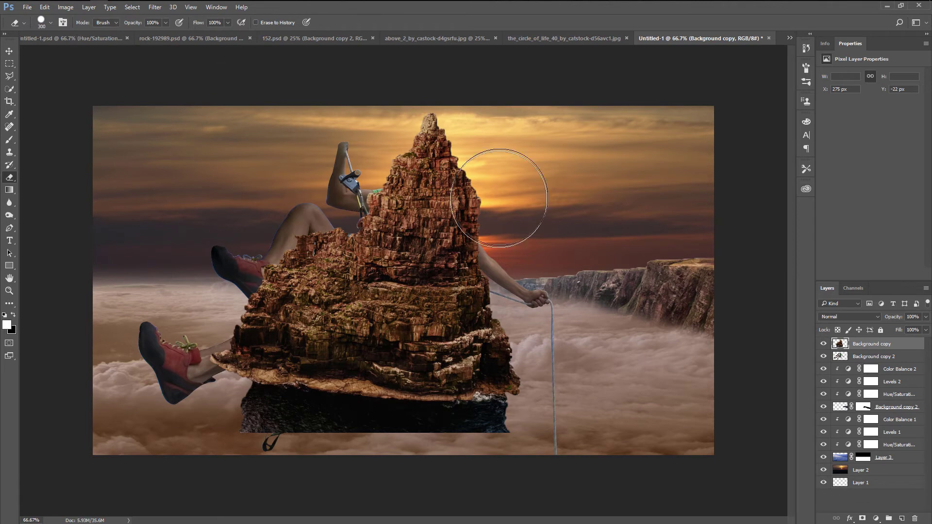
key(bracketleft)
key(bracketleft)
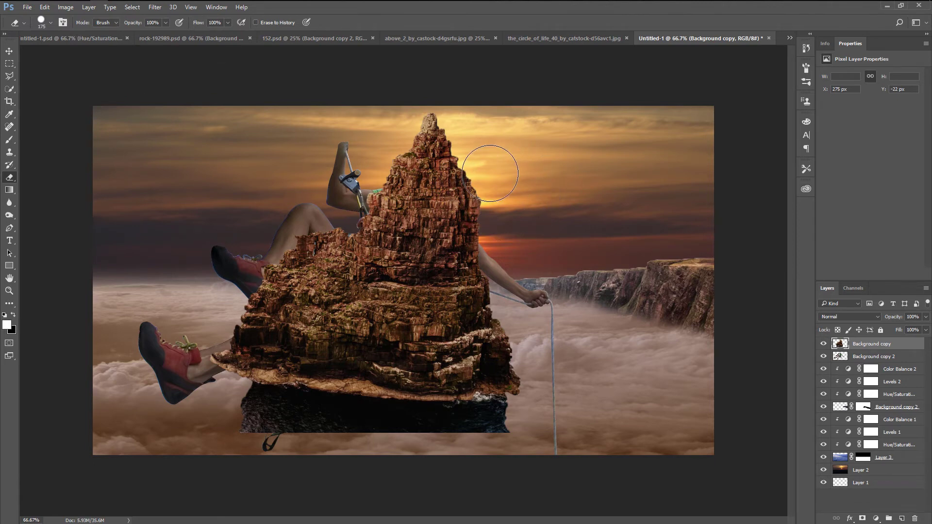
click(479, 169)
shift+click(534, 386)
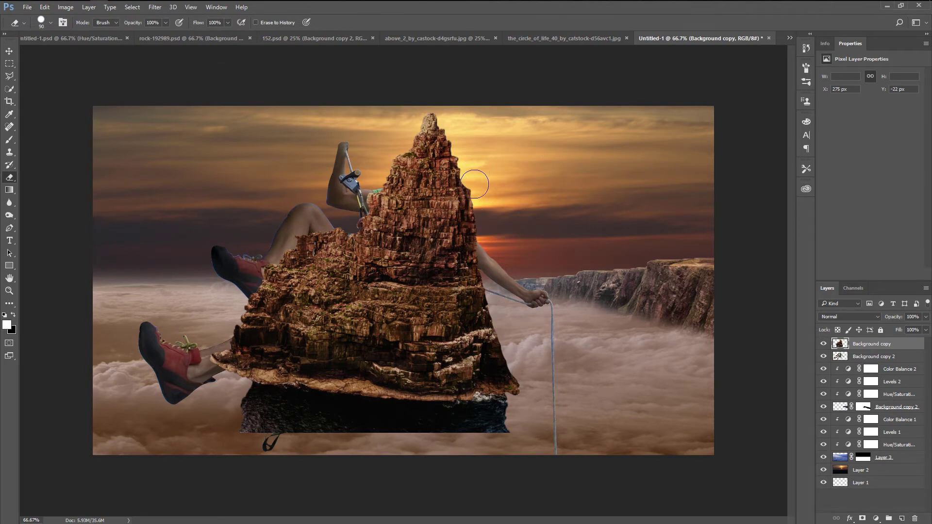
key(bracketleft)
- Rotate and enlarge the rock into a tilted overhang filling the upper left
key(ctrl+t)
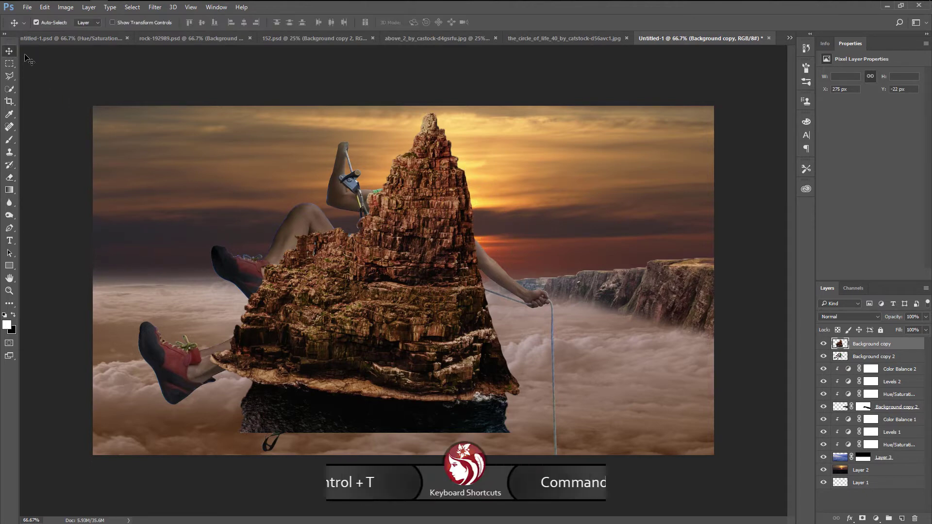
drag(518, 440, 321, 506)
mouse_move(577, 282)
mouse_down()
mouse_move(630, 250)
mouse_move(403, 208)
mouse_move(322, 213)
mouse_up()
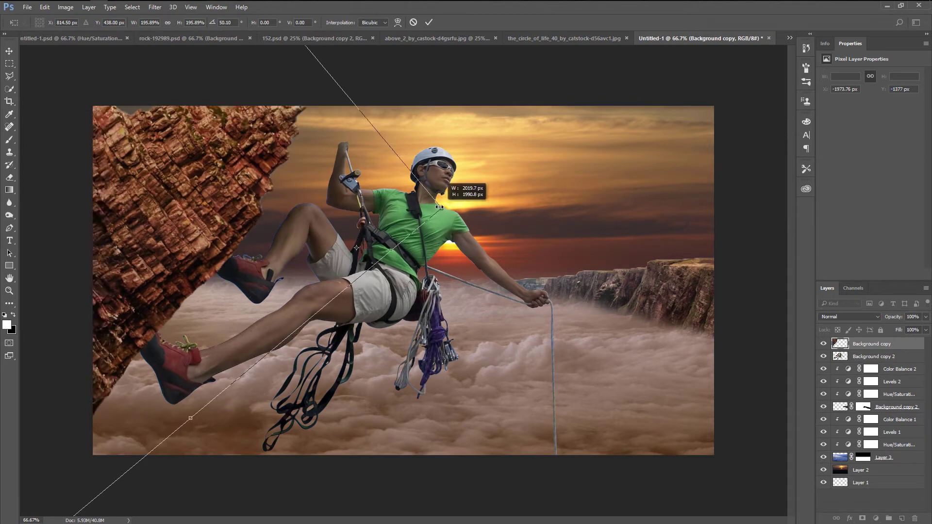
drag(324, 216, 307, 230)
key(Return)
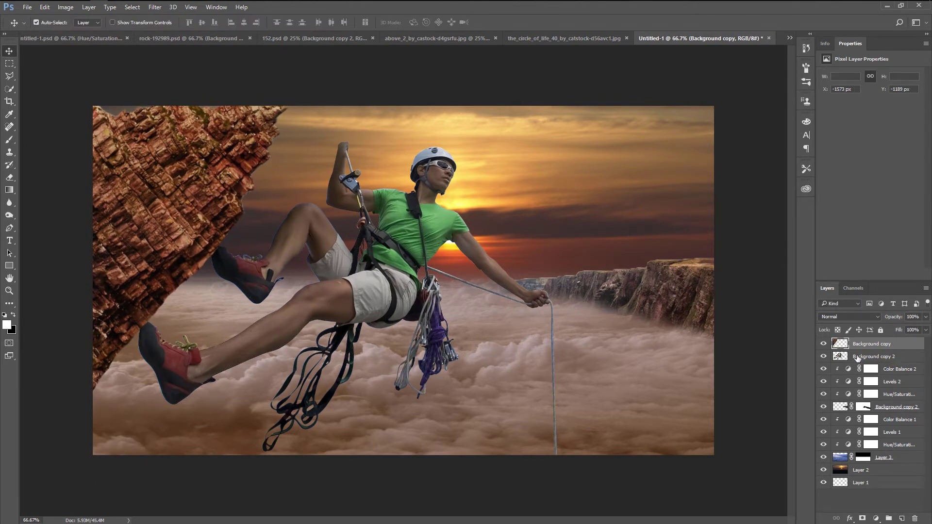
- Duplicate the rock and rotate the copy into place beneath it, extending the cliff
key(ctrl+j)
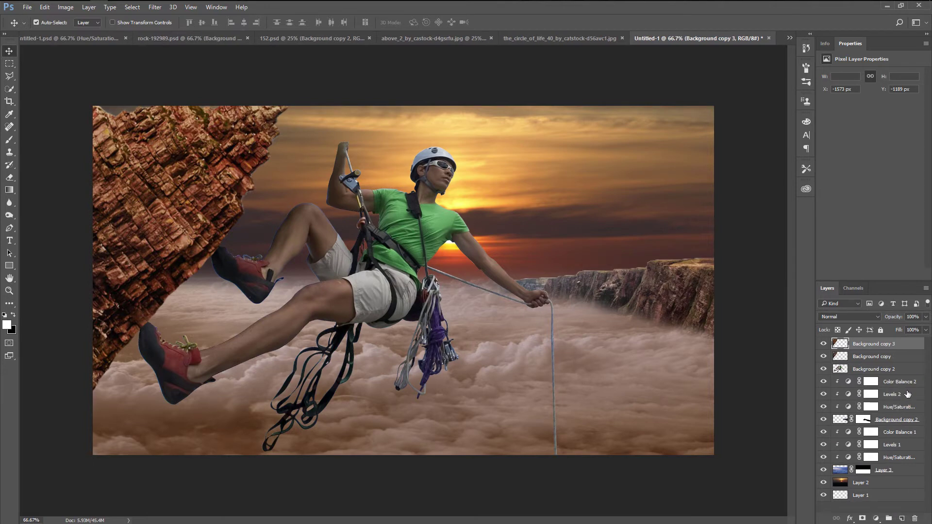
drag(898, 345, 895, 363)
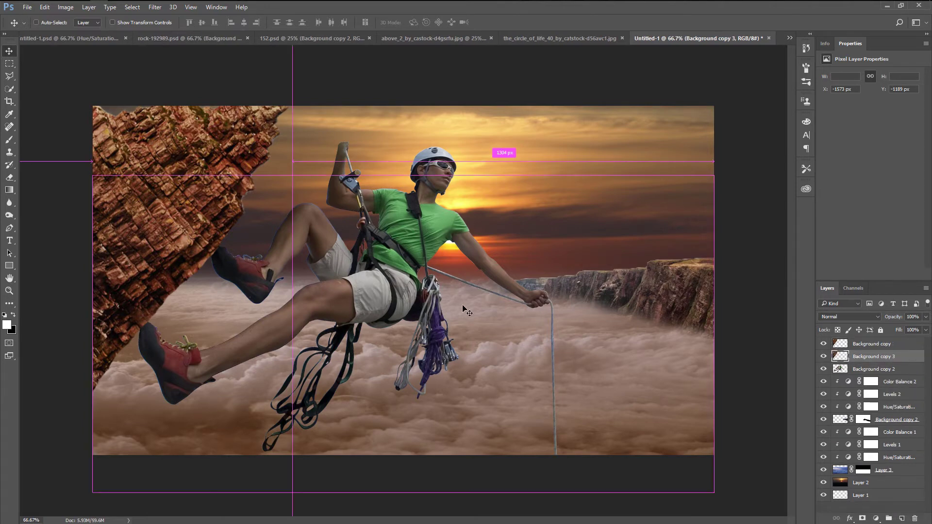
key(ctrl+t)
mouse_move(227, 253)
mouse_down()
mouse_move(302, 215)
mouse_move(317, 235)
mouse_move(312, 328)
mouse_move(321, 327)
mouse_up()
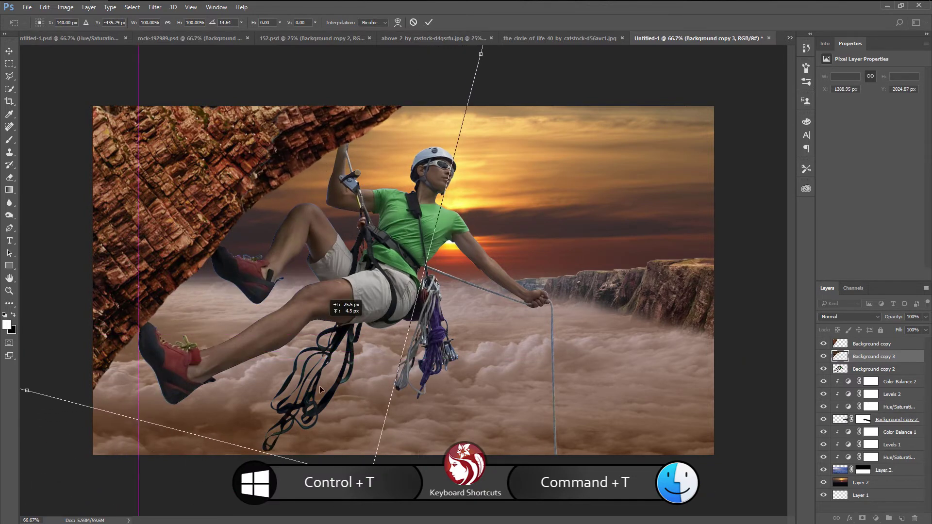
drag(320, 388, 342, 381)
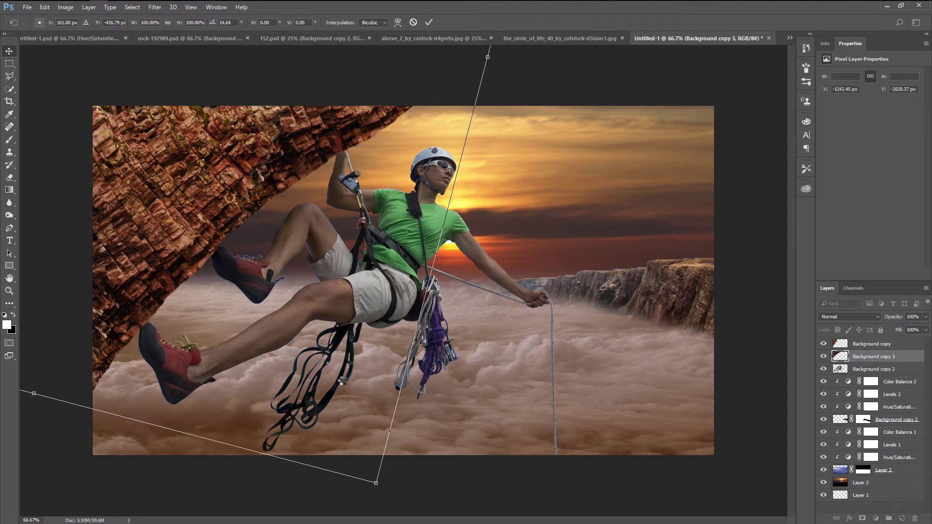
key(Return)
- Mask the original rock layer and softly paint black along its top edge to blend it
click(867, 346)
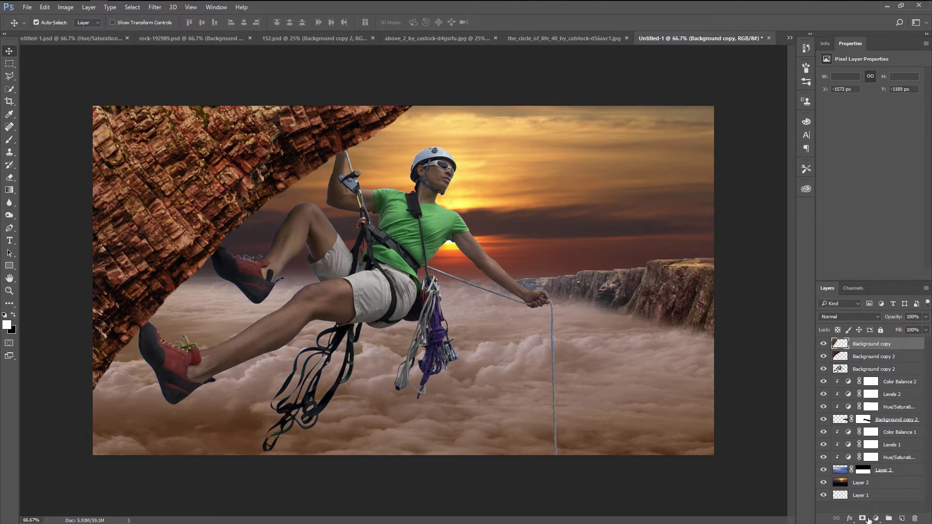
click(862, 518)
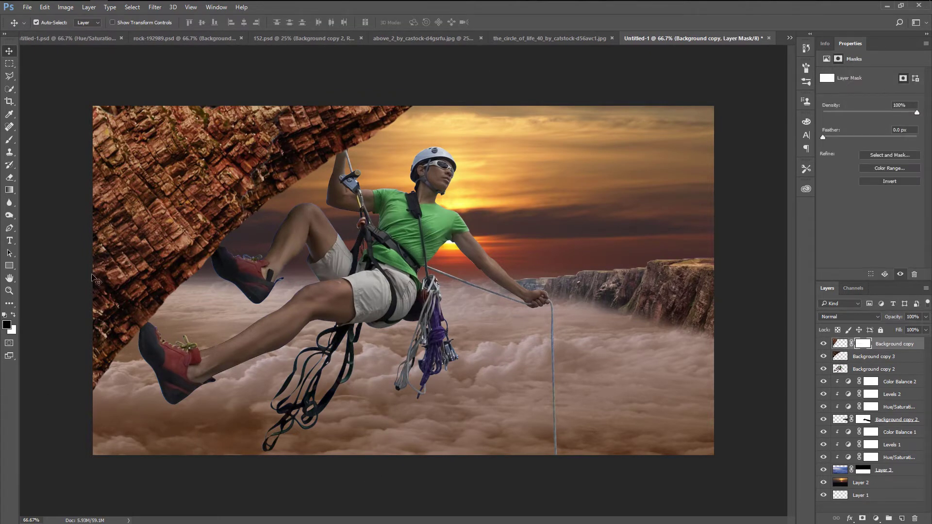
click(10, 140)
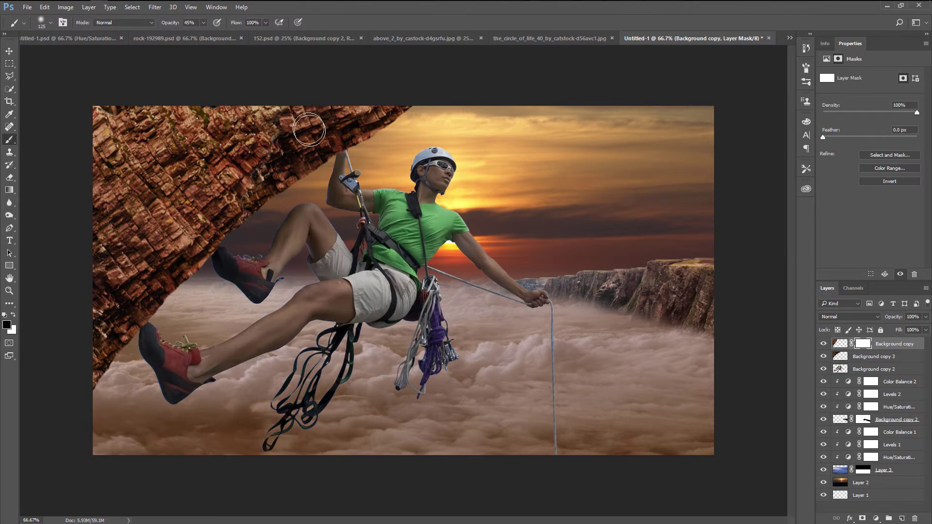
mouse_move(316, 115)
mouse_down()
mouse_move(286, 125)
mouse_move(261, 114)
mouse_move(247, 146)
mouse_move(251, 199)
mouse_up()
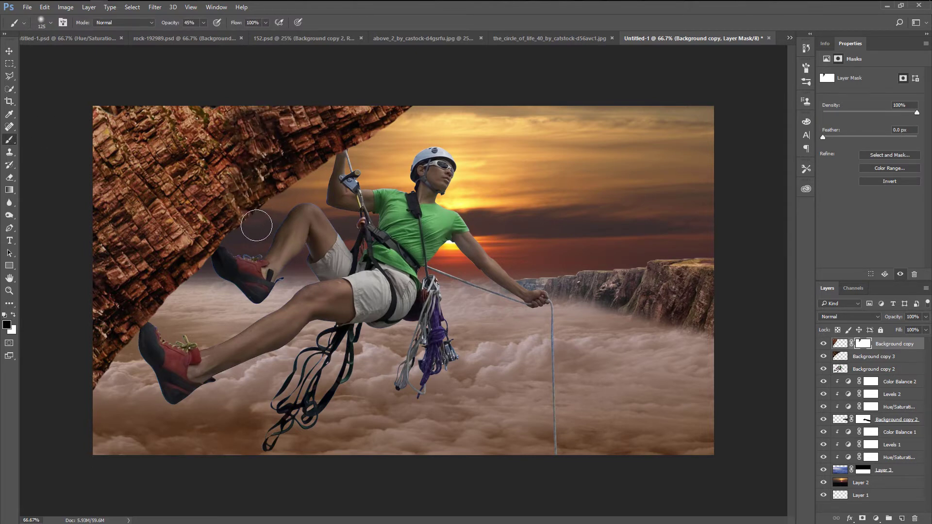
drag(312, 94, 235, 100)
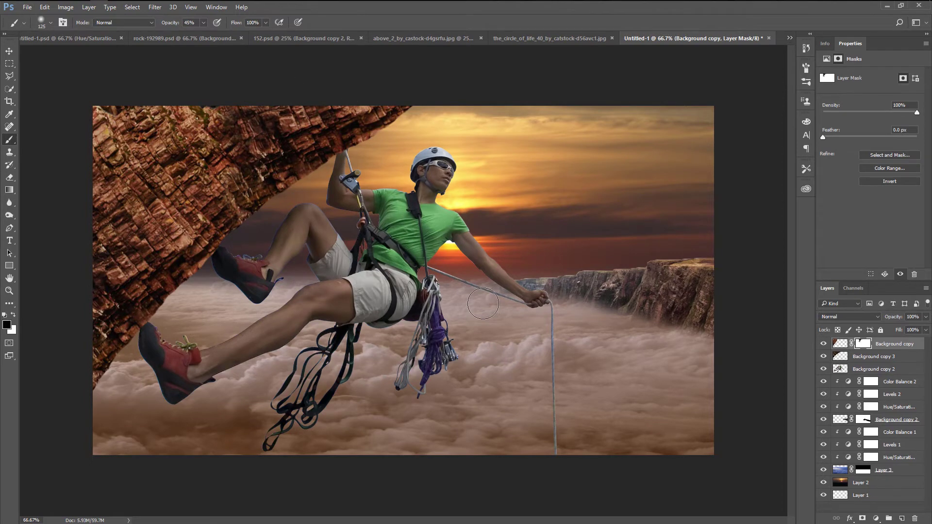
click(8, 52)
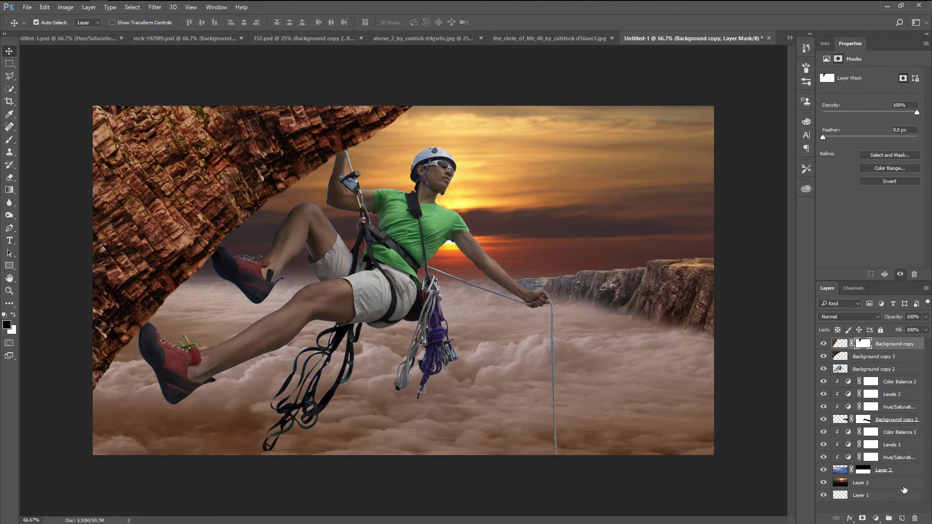
click(887, 486)
- Nudge the sunset sky Layer 2 right and scale it to about 105%
key(shift+Right)
key(shift+Right)
key(shift+Right)
key(shift+Right)
key(shift+Right)
key(shift+Right)
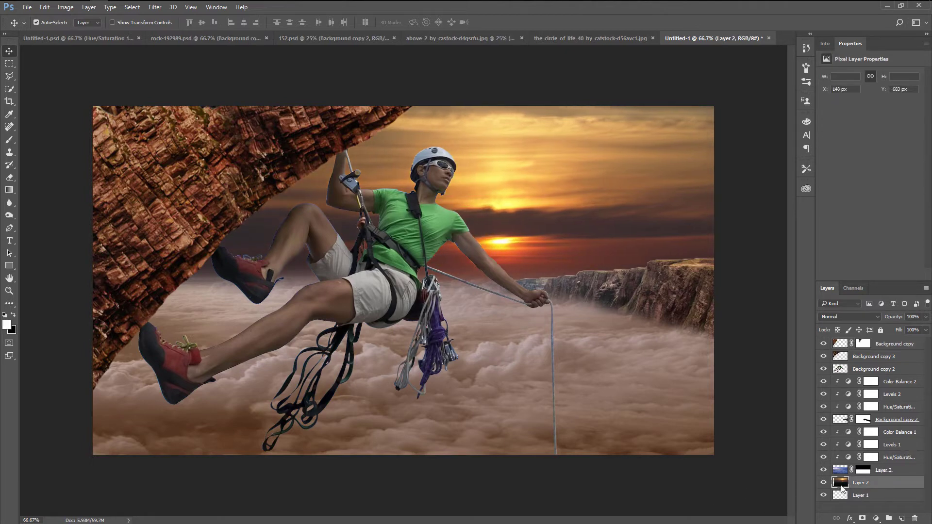
key(shift+Right)
key(shift+Right)
key(shift+Right)
key(shift+Right)
key(shift+Right)
key(shift+Right)
key(ctrl+t)
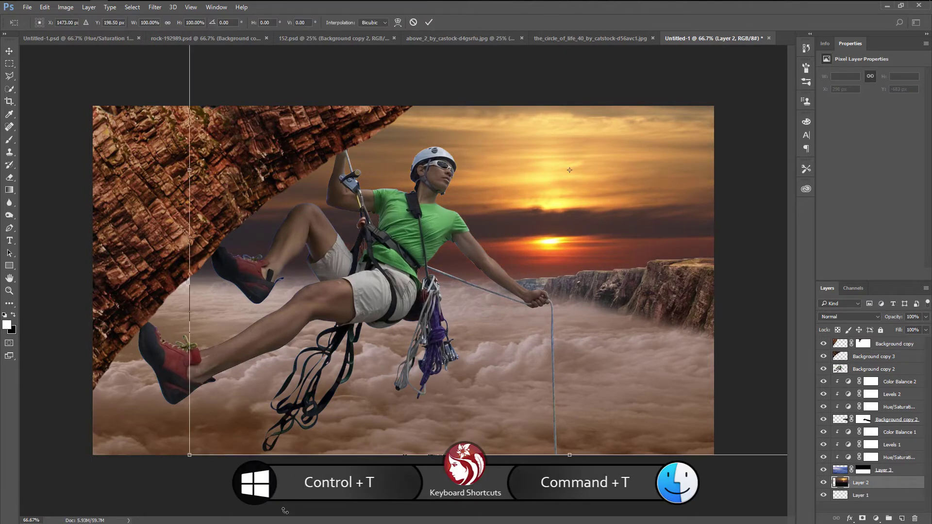
drag(192, 455, 166, 464)
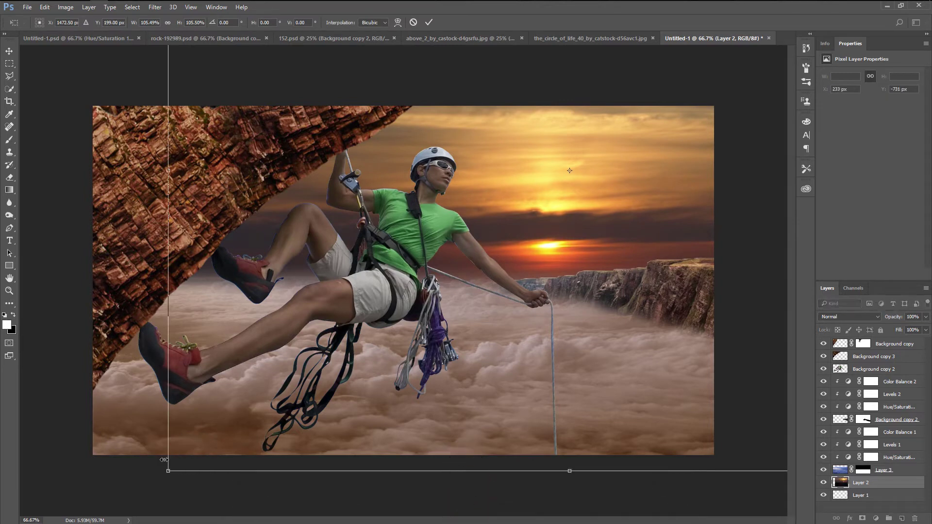
key(Return)
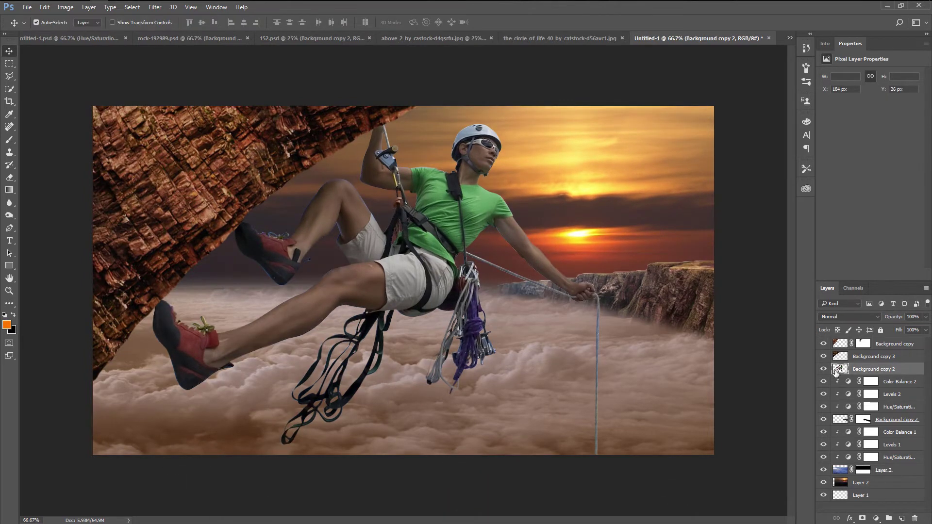
click(822, 370)
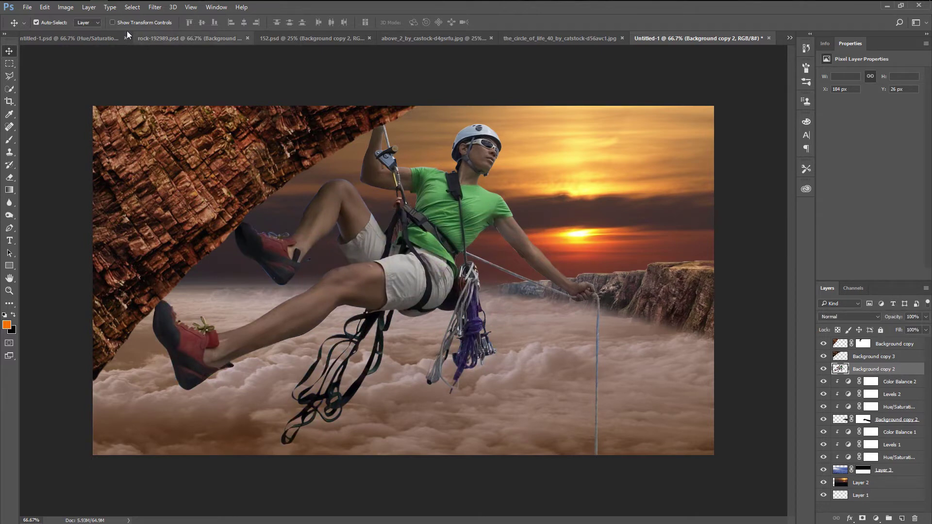
- Camera Raw the climber: Clarity +28, Exposure +0.35, Contrast +28, Highlights -28, Temperature +6
click(155, 7)
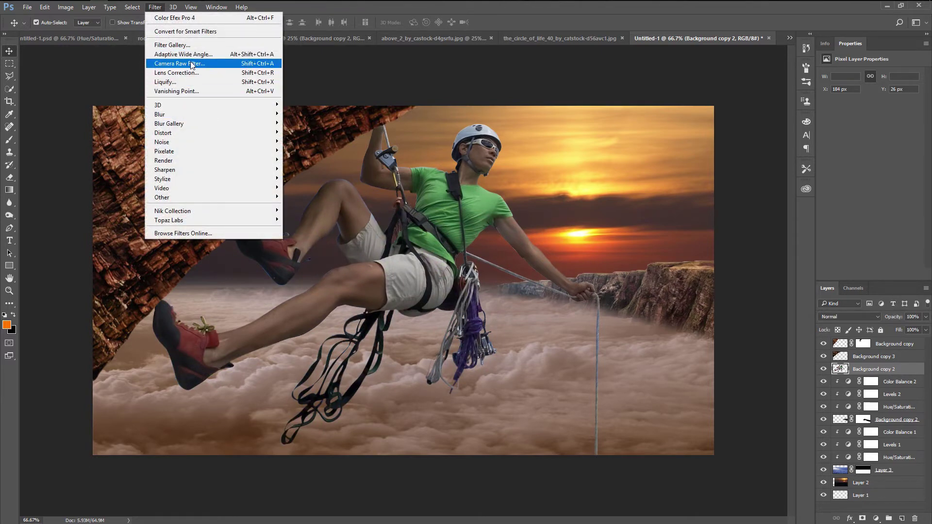
click(206, 64)
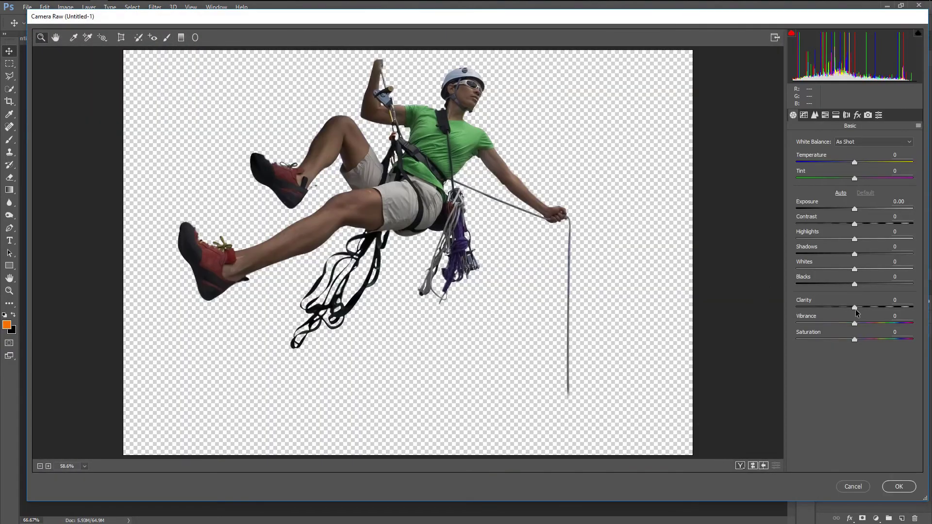
drag(855, 309, 868, 306)
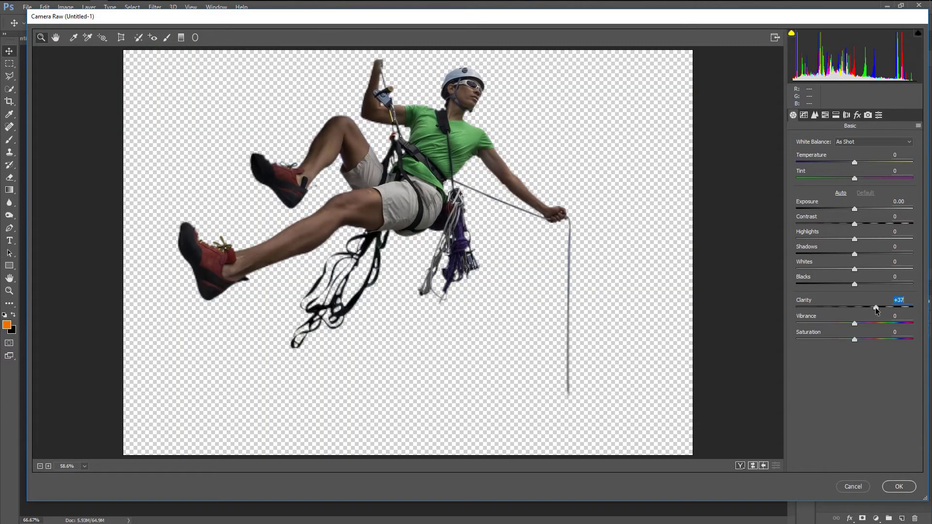
mouse_move(855, 211)
mouse_down()
mouse_move(872, 226)
mouse_move(837, 239)
mouse_up()
mouse_move(854, 269)
mouse_down()
mouse_move(871, 269)
mouse_move(866, 254)
mouse_move(842, 270)
mouse_move(867, 284)
mouse_up()
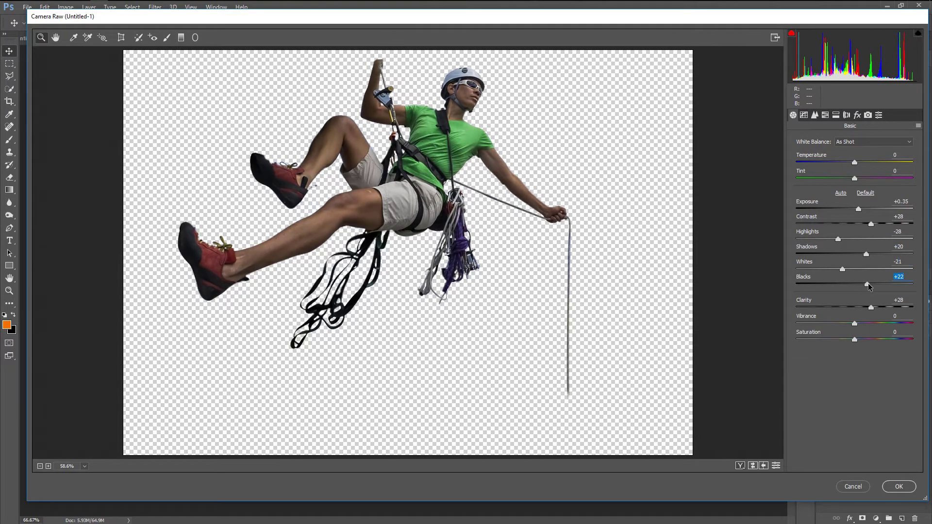
drag(855, 162, 859, 162)
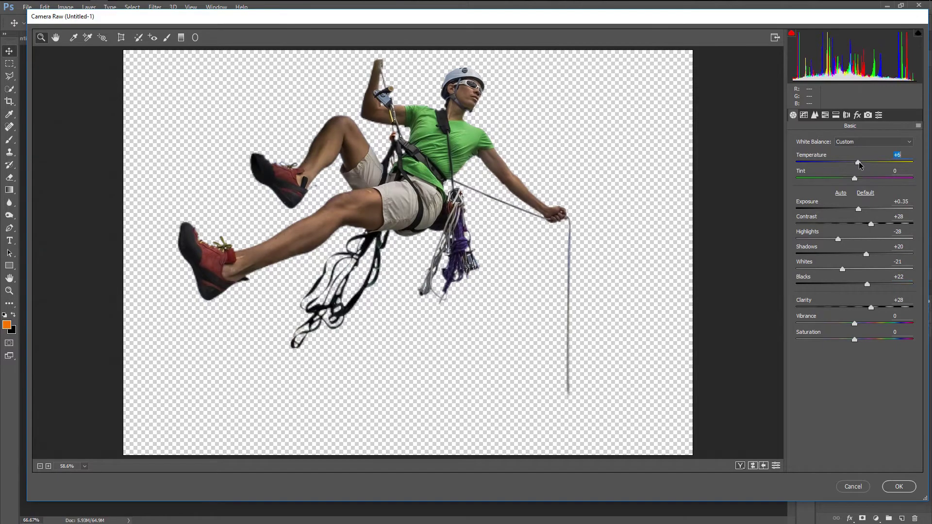
click(899, 486)
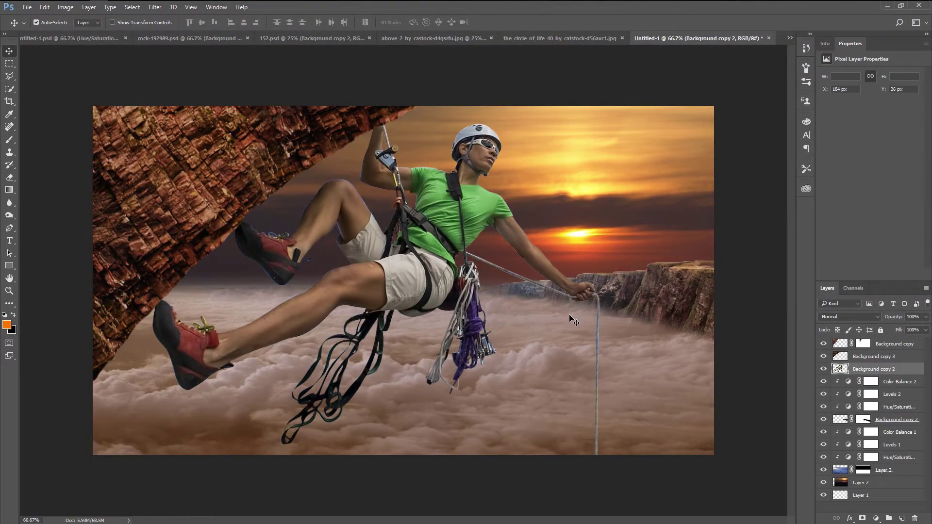
- Add a Hue/Saturation adjustment clipped to the climber, darkening it slightly
click(875, 519)
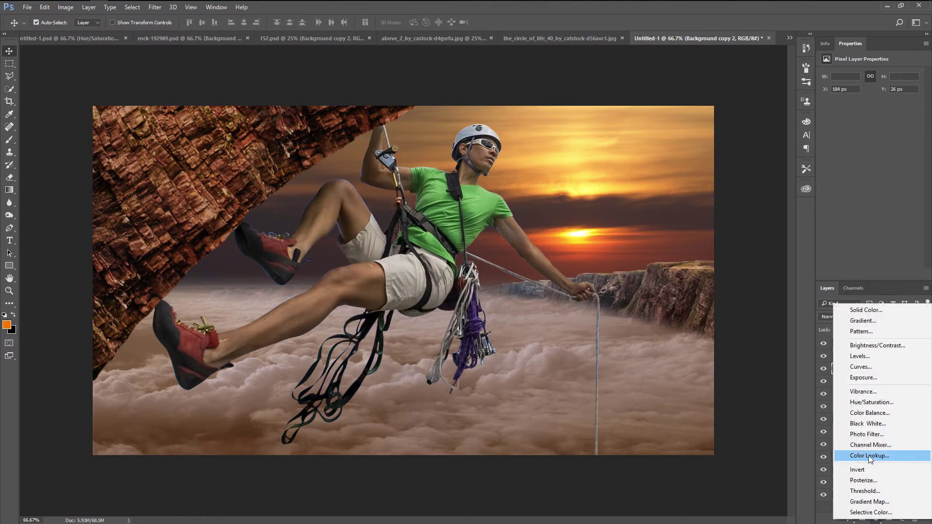
click(878, 404)
click(856, 275)
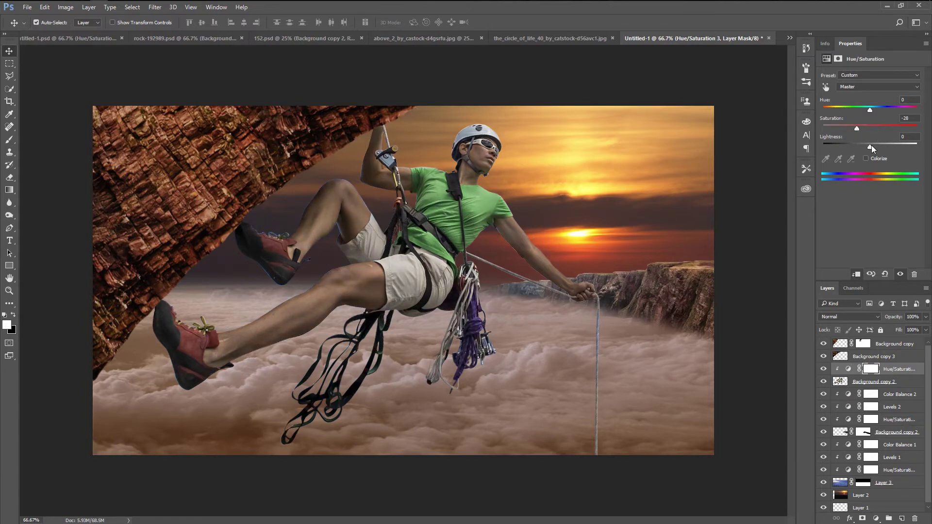
drag(871, 145, 866, 146)
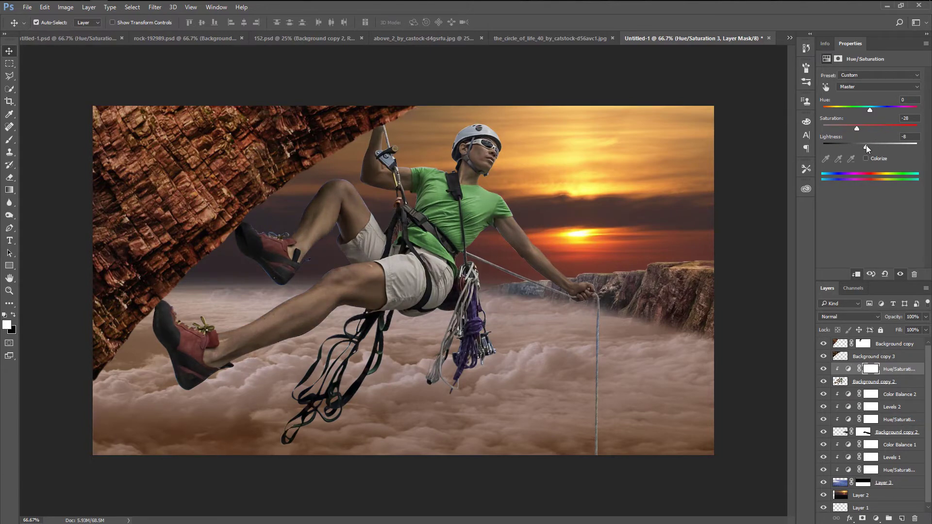
- Add a clipped Color Balance warming the climber: Cyan-Red +42, Yellow-Blue -30
click(876, 518)
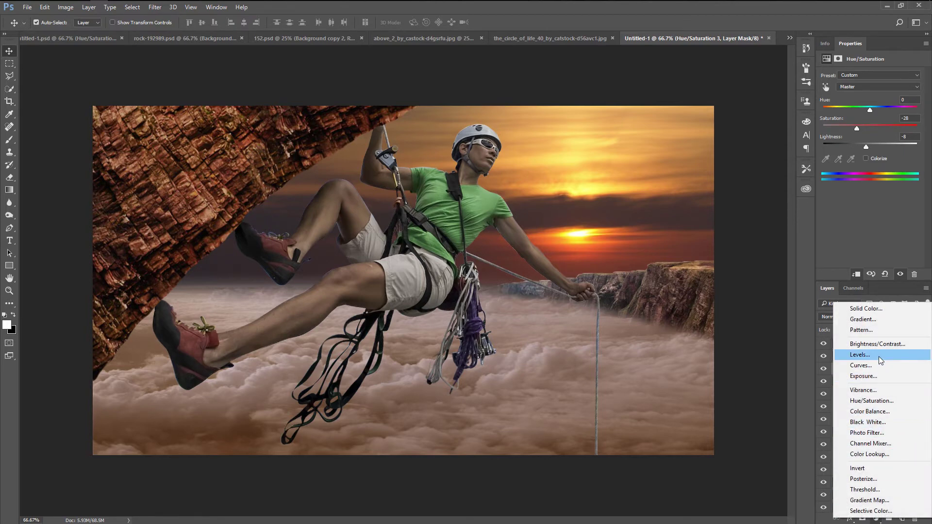
click(881, 413)
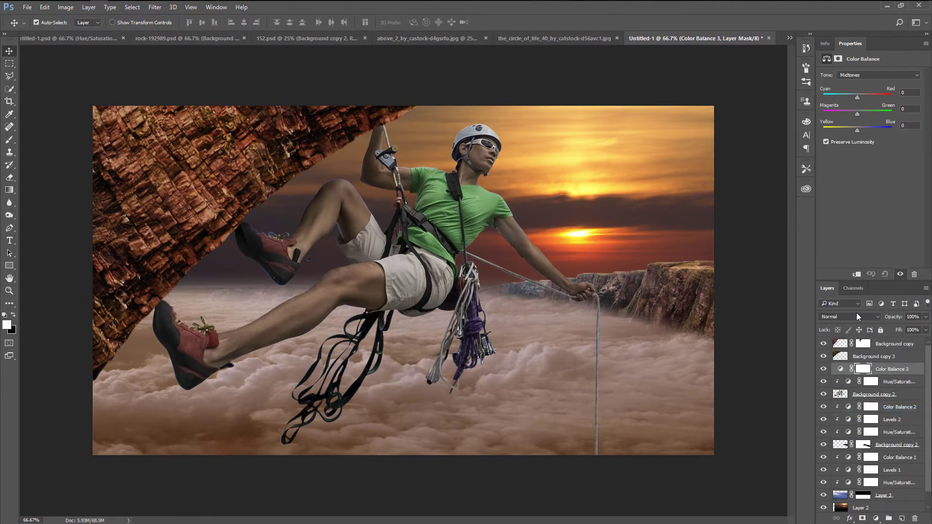
click(859, 276)
drag(854, 132, 851, 130)
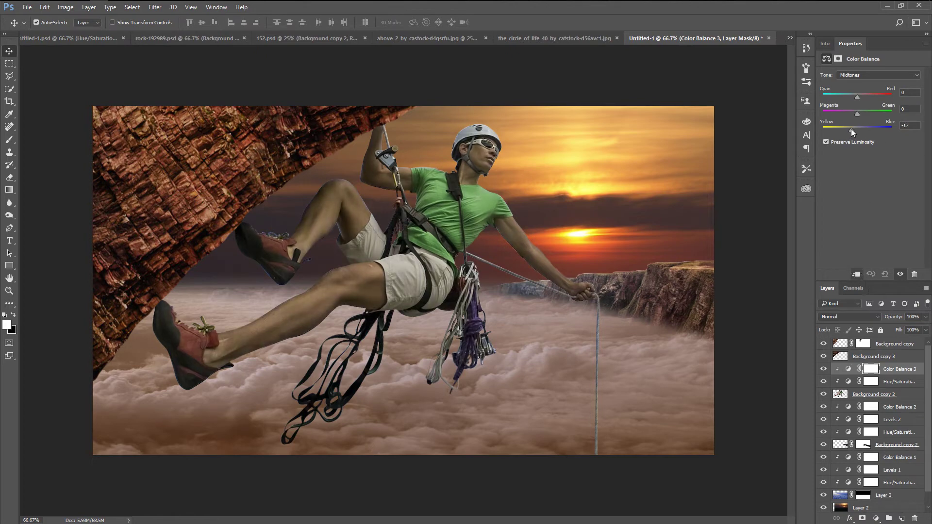
drag(860, 96, 867, 95)
- Nudge the climber's Hue/Saturation hue slightly and return to Color Balance 3
click(890, 383)
mouse_move(869, 109)
mouse_down()
mouse_move(877, 108)
mouse_move(865, 107)
mouse_up()
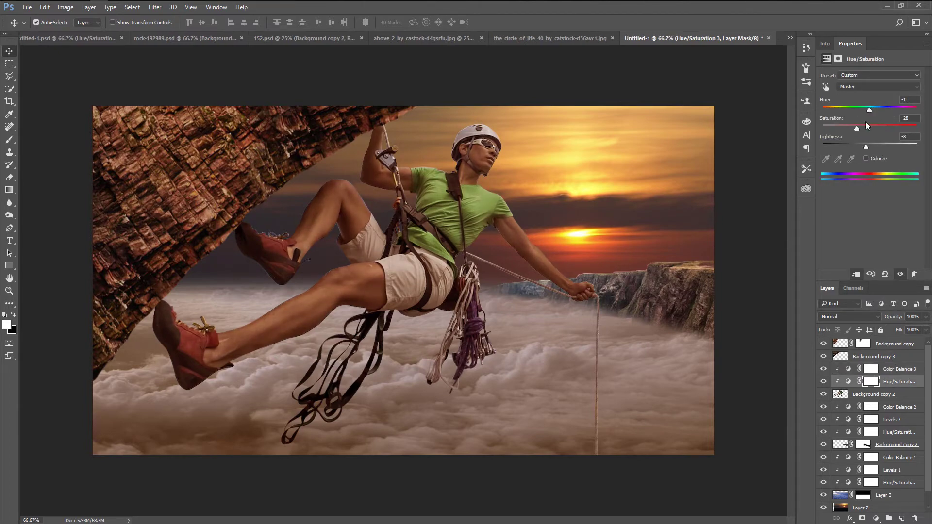
click(902, 370)
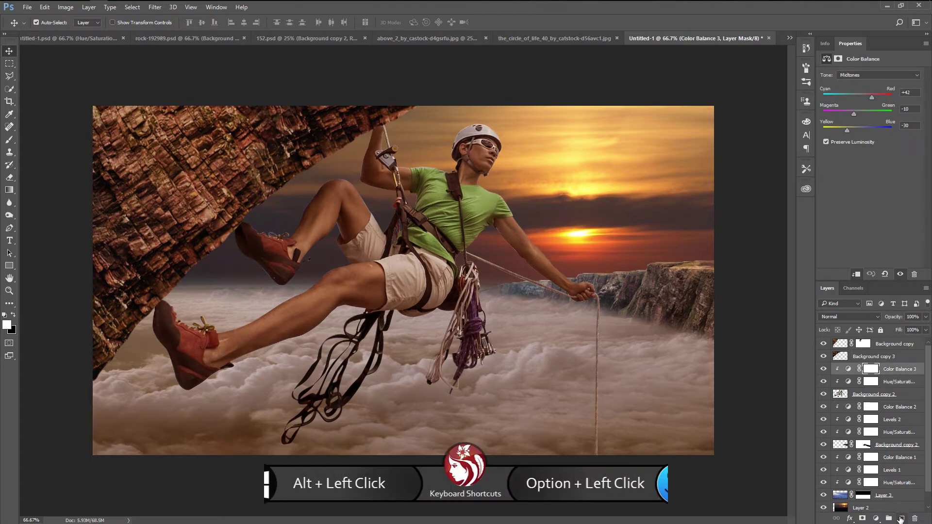
click(849, 316)
- Set Layer 4 to Overlay and fill it with 50% gray
click(827, 412)
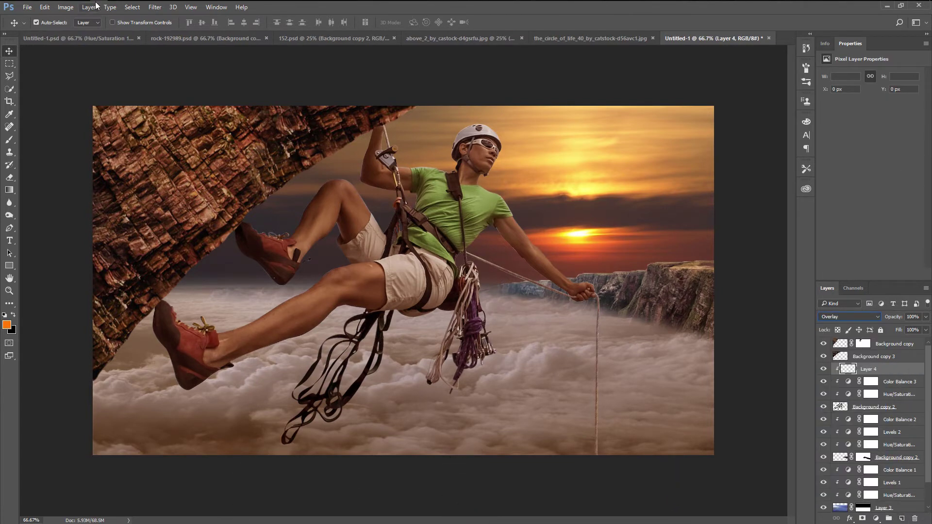
click(44, 7)
click(77, 155)
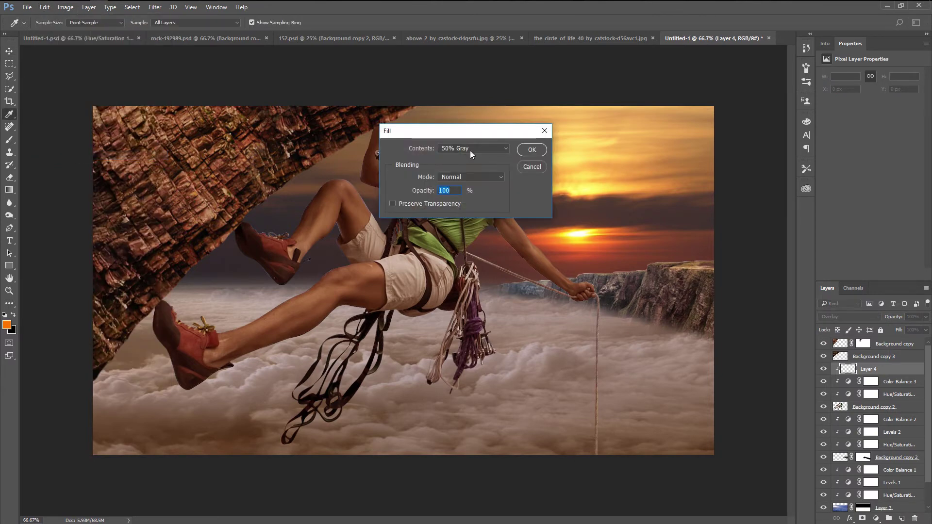
click(534, 150)
- Dodge the climber's helmet area, shirt and arm with a size-125 brush
click(9, 215)
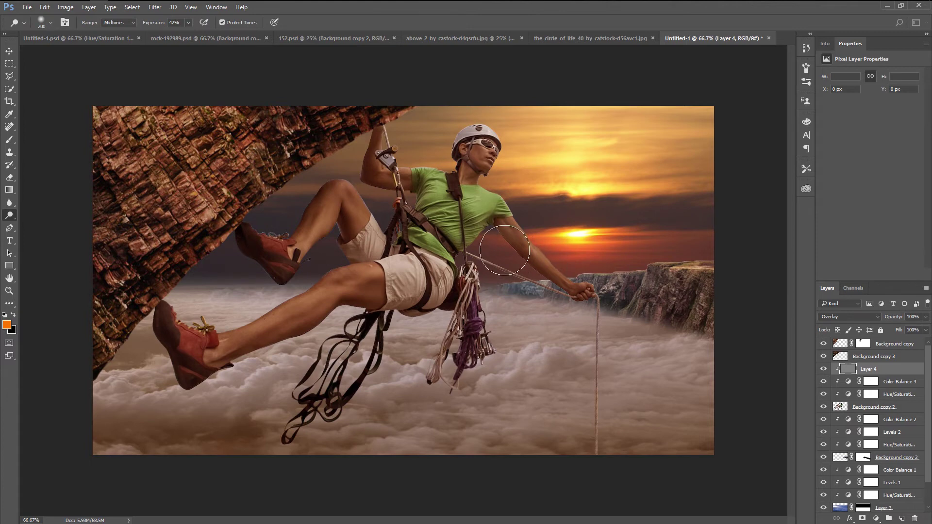
mouse_move(500, 135)
mouse_down()
mouse_move(484, 140)
mouse_move(554, 245)
mouse_up()
key(bracketright)
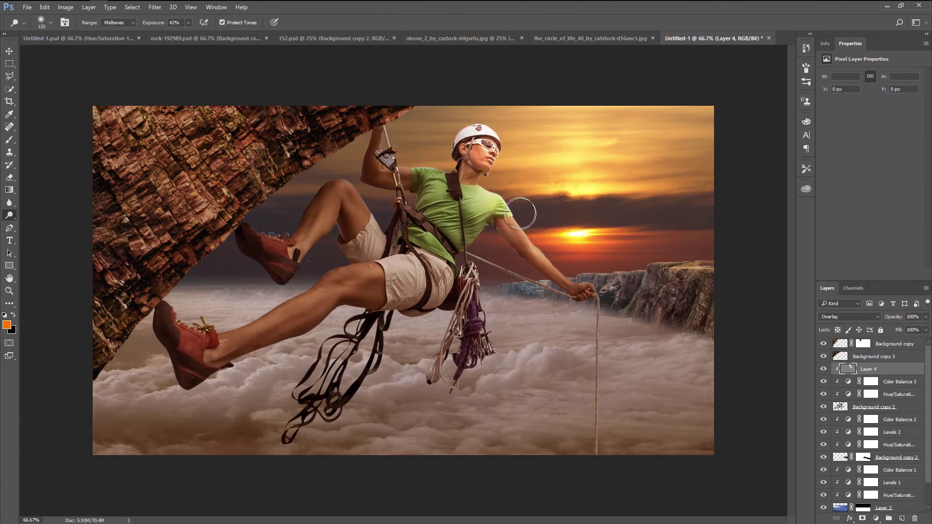
key(bracketleft)
key(bracketleft)
key(bracketleft)
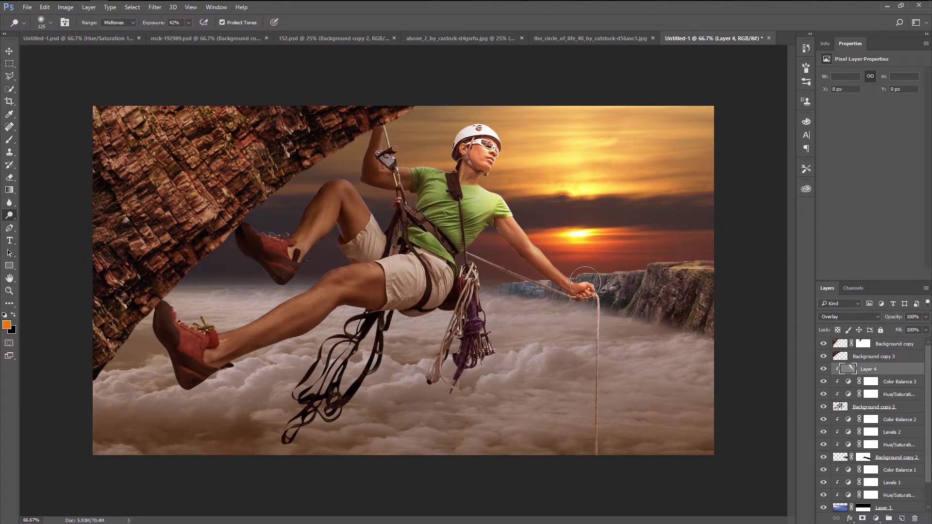
mouse_move(495, 203)
mouse_down()
mouse_move(425, 175)
mouse_move(437, 261)
mouse_move(319, 289)
mouse_move(208, 383)
mouse_up()
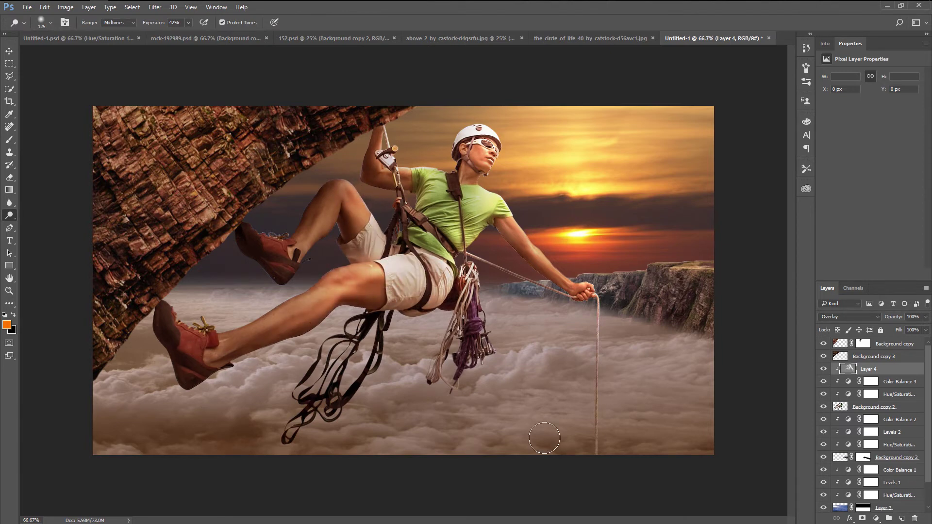
- Burn the climber's upper shoe and lower Layer 4 to 79% opacity
right_click(9, 215)
click(40, 225)
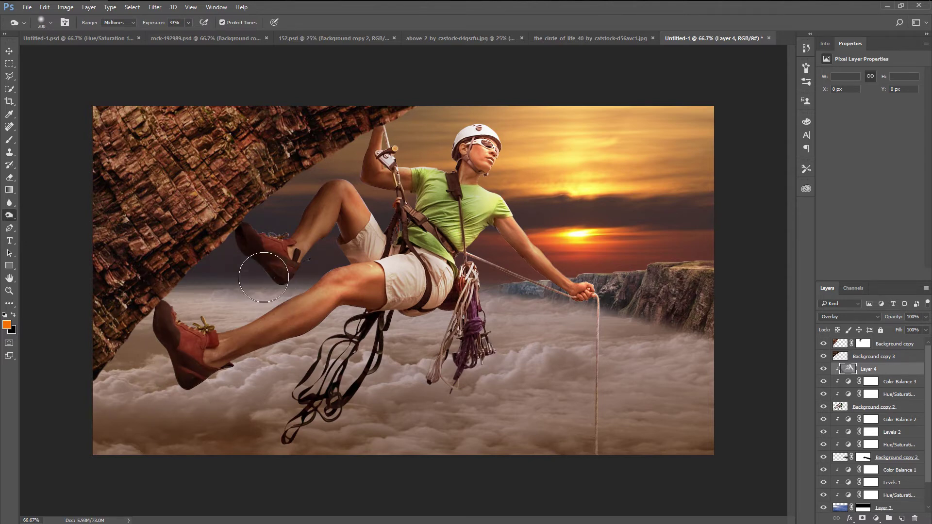
drag(264, 251, 302, 255)
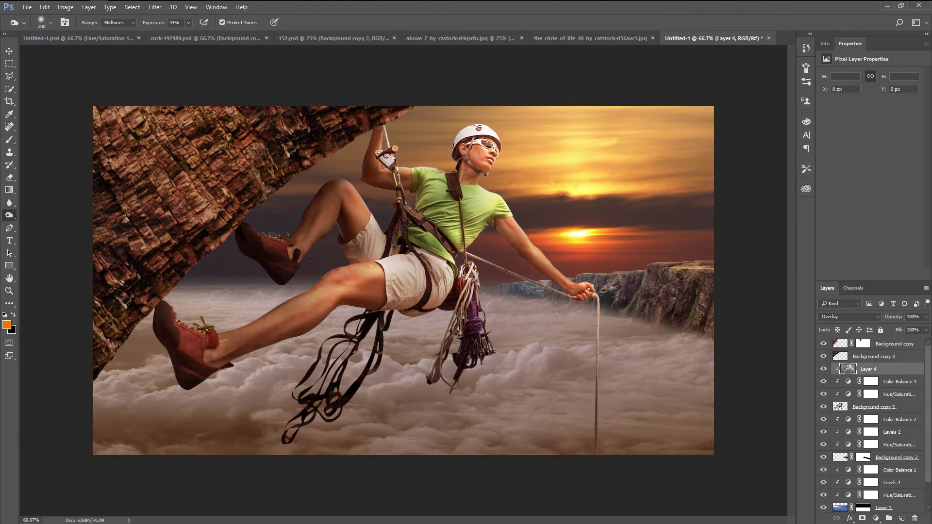
drag(925, 318, 916, 331)
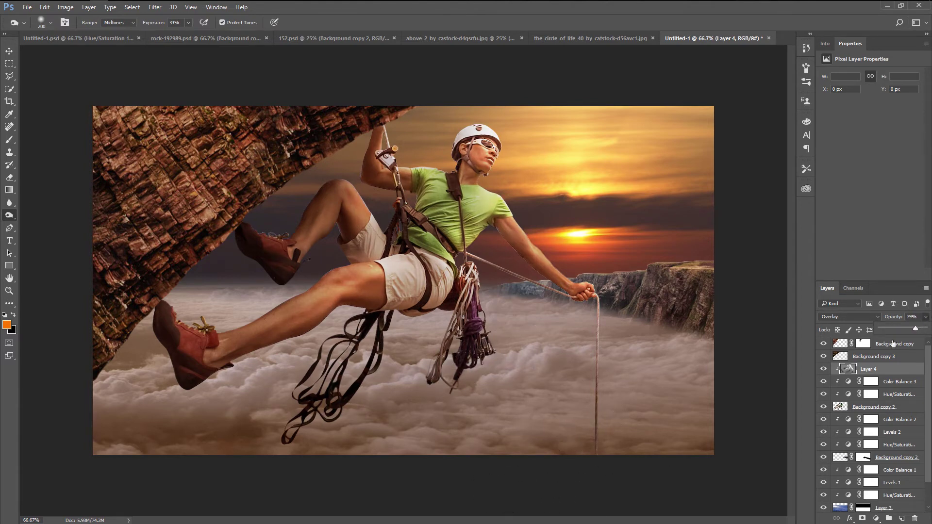
click(824, 369)
- Add a clipped Levels adjustment with the white point pulled in to 229
click(881, 519)
click(881, 357)
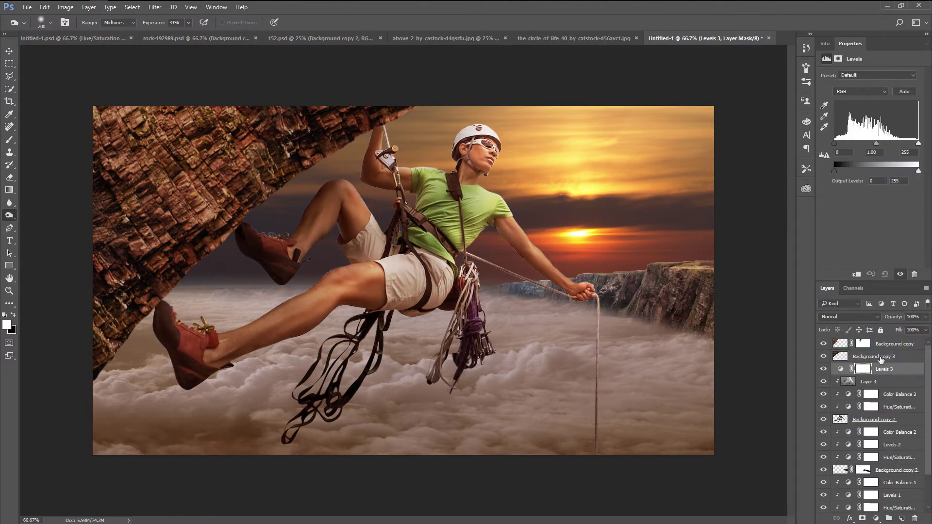
click(856, 274)
drag(919, 143, 877, 144)
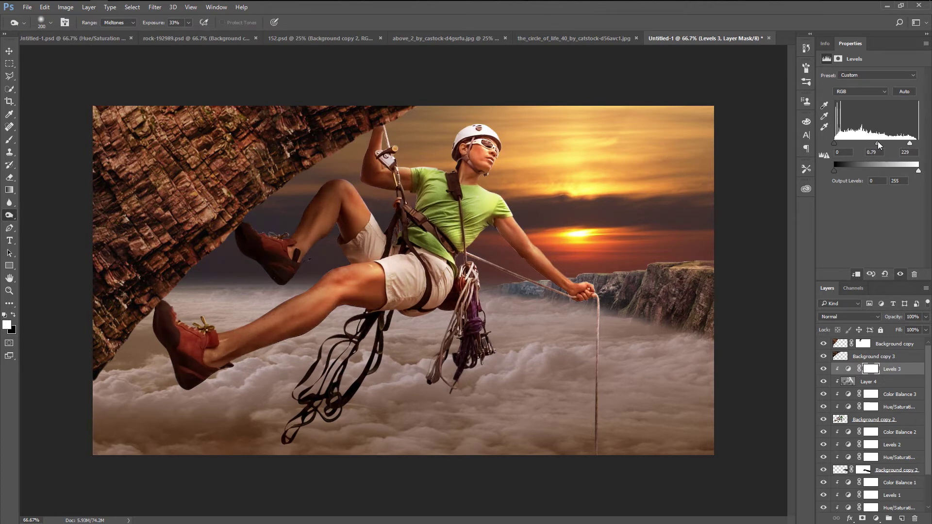
click(823, 369)
click(823, 369)
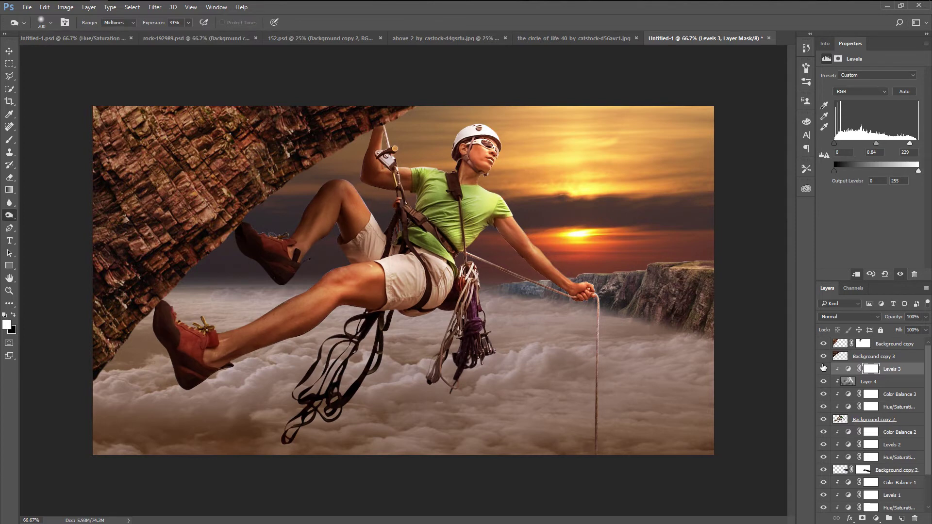
- Lower the climber's Hue/Saturation saturation further
click(896, 410)
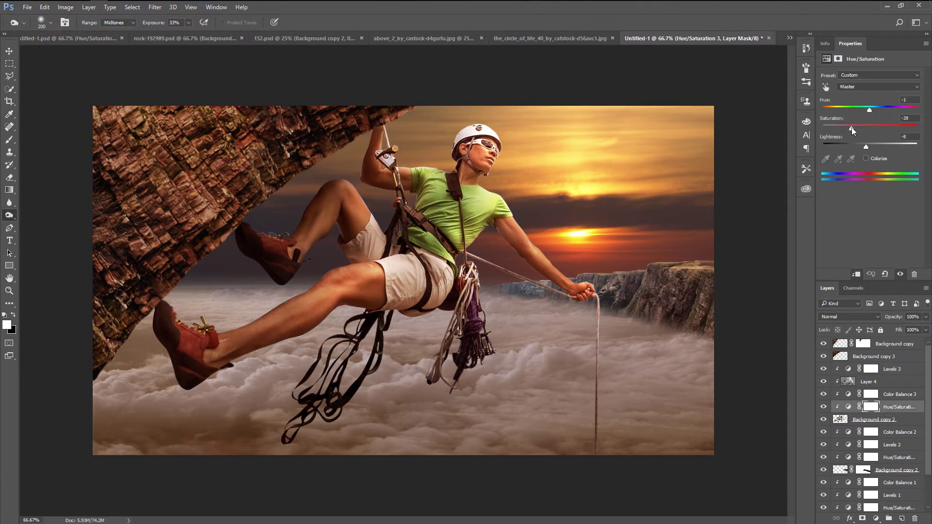
drag(851, 128, 842, 130)
click(904, 373)
- Add a clipped Exposure adjustment: exposure +0.48, gamma 0.87, opacity 76%
click(876, 519)
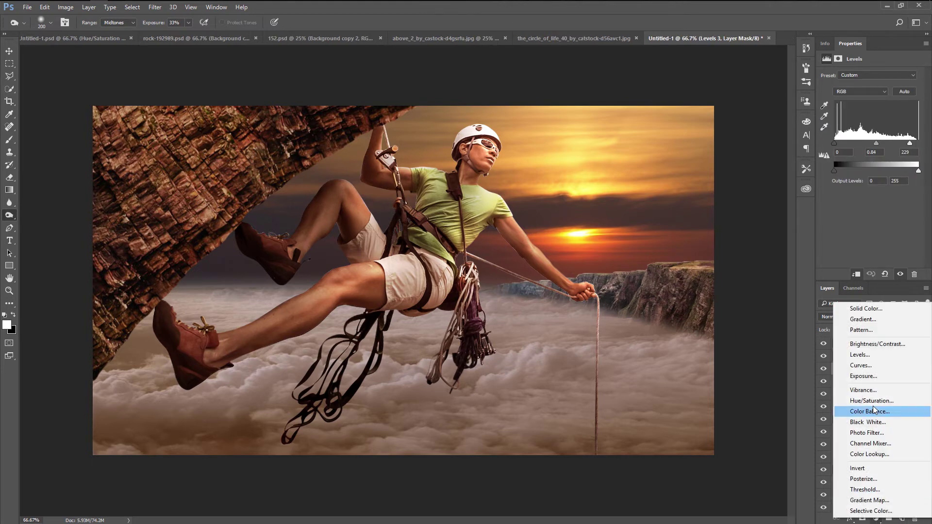
click(883, 381)
click(859, 276)
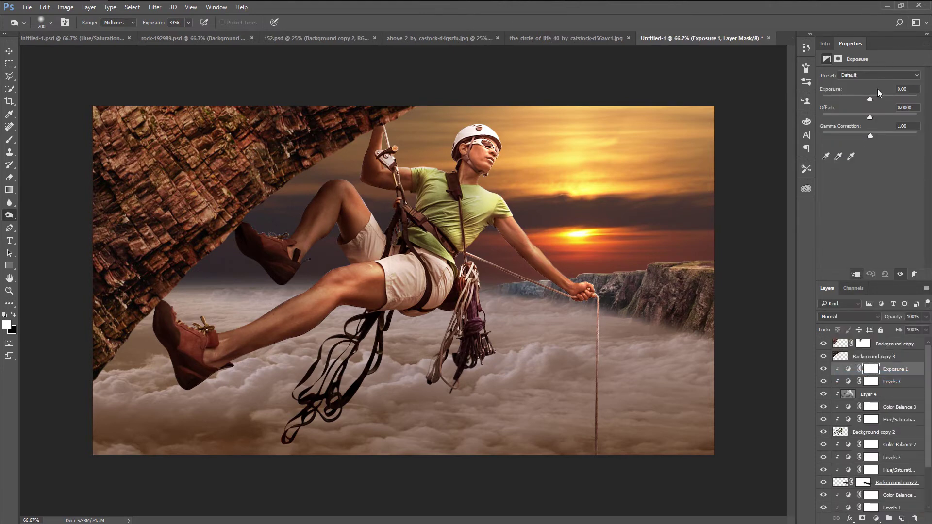
drag(870, 136, 875, 137)
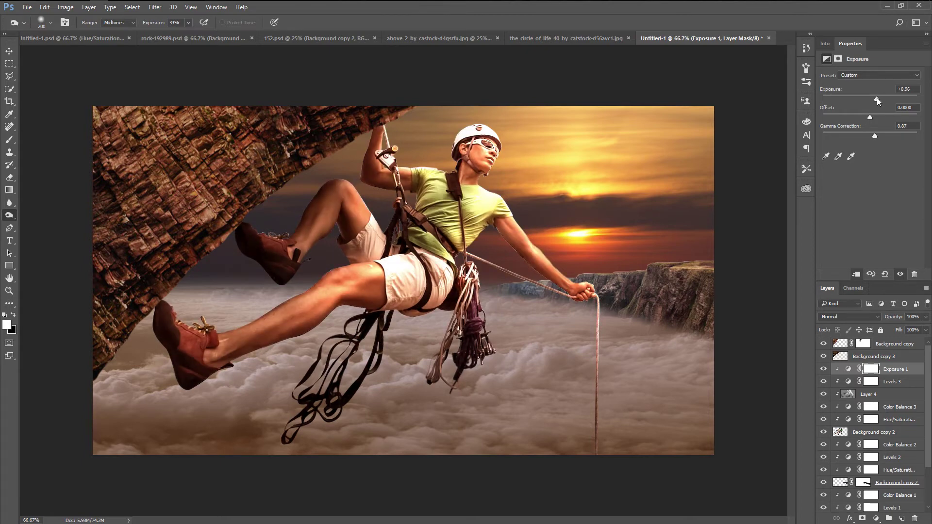
drag(875, 98, 873, 98)
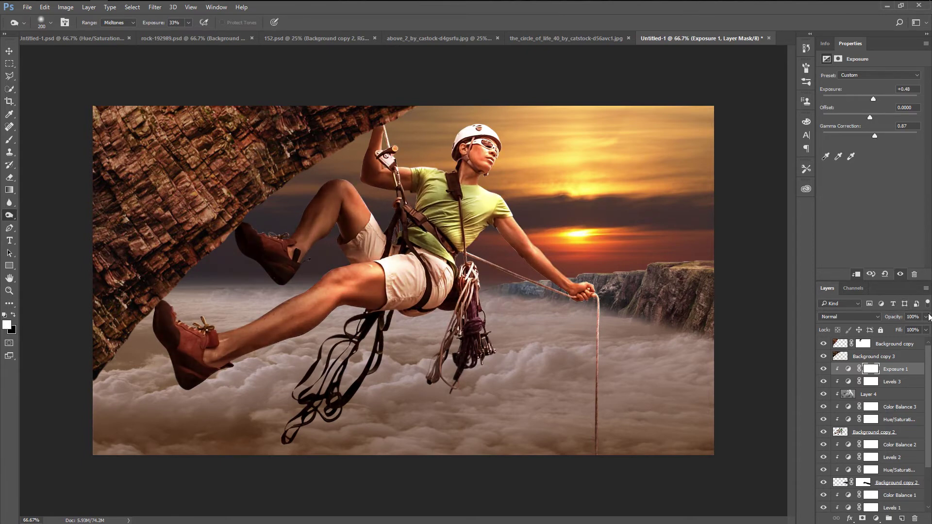
click(925, 330)
drag(925, 332, 914, 334)
click(825, 369)
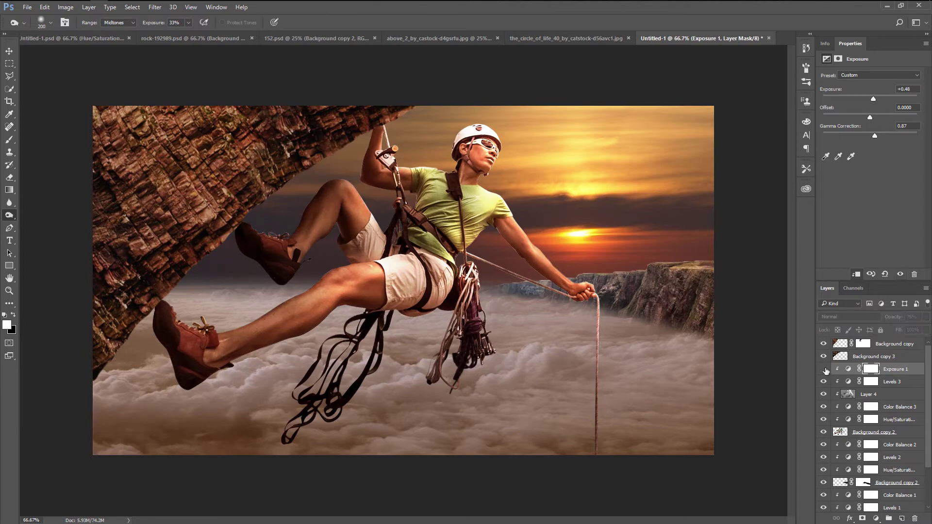
click(823, 369)
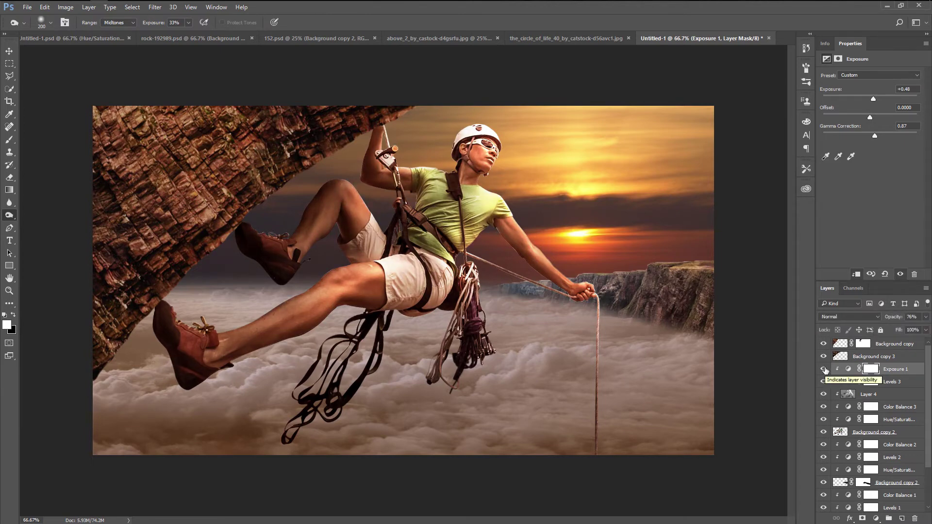
- Set the climber's Hue/Saturation saturation to -35
click(902, 420)
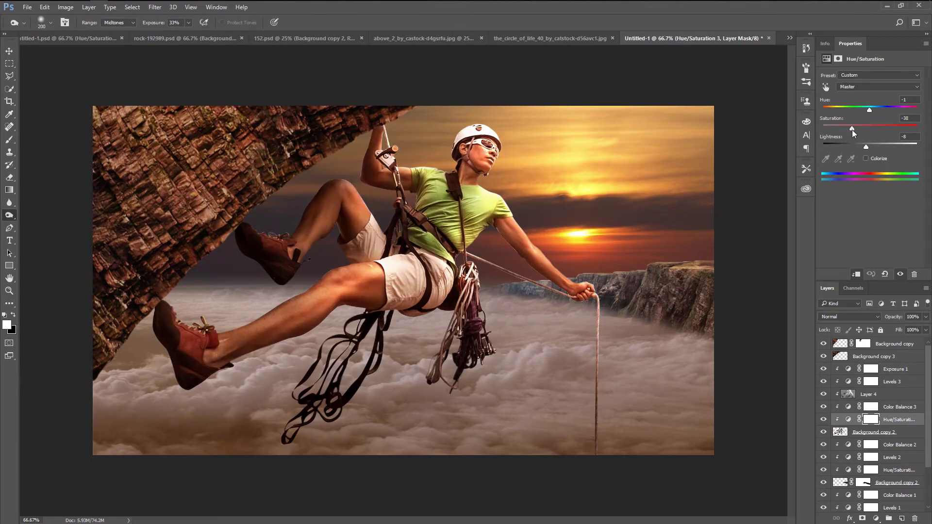
click(853, 130)
click(824, 420)
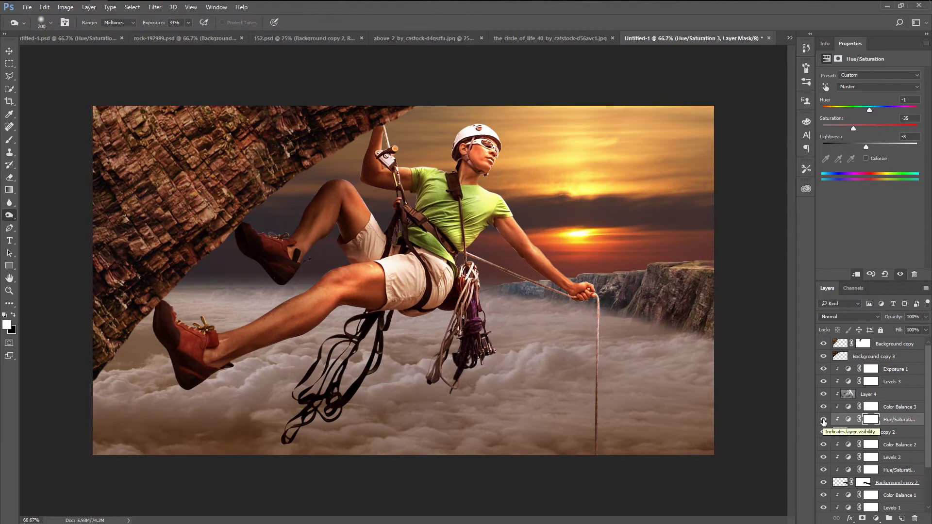
- Add an Inner Shadow effect with an adjusted angle to Background copy 2
click(866, 432)
click(850, 519)
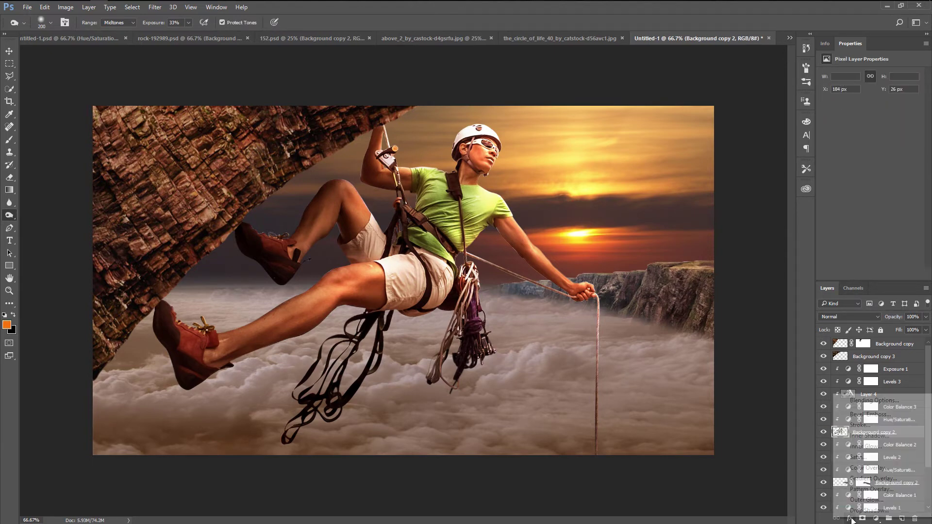
click(890, 436)
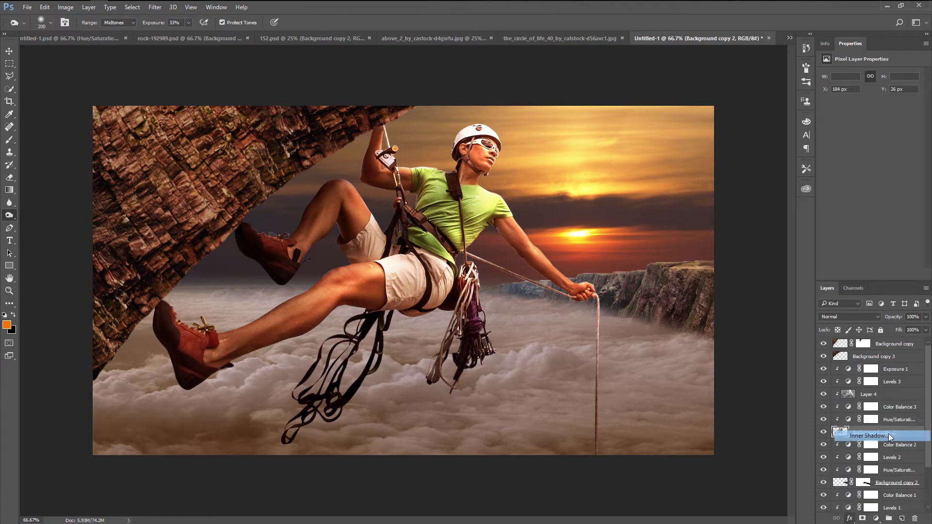
drag(546, 101, 773, 226)
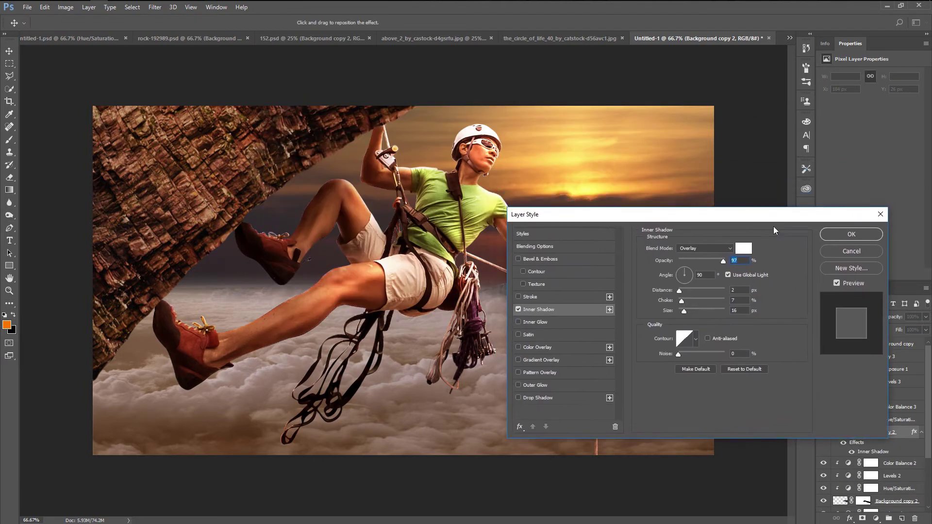
click(692, 271)
click(518, 309)
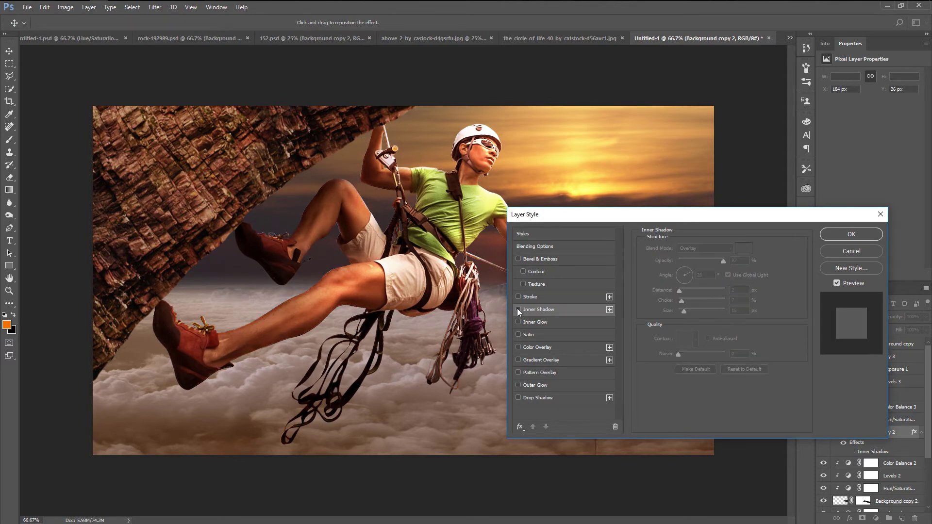
drag(639, 220, 597, 370)
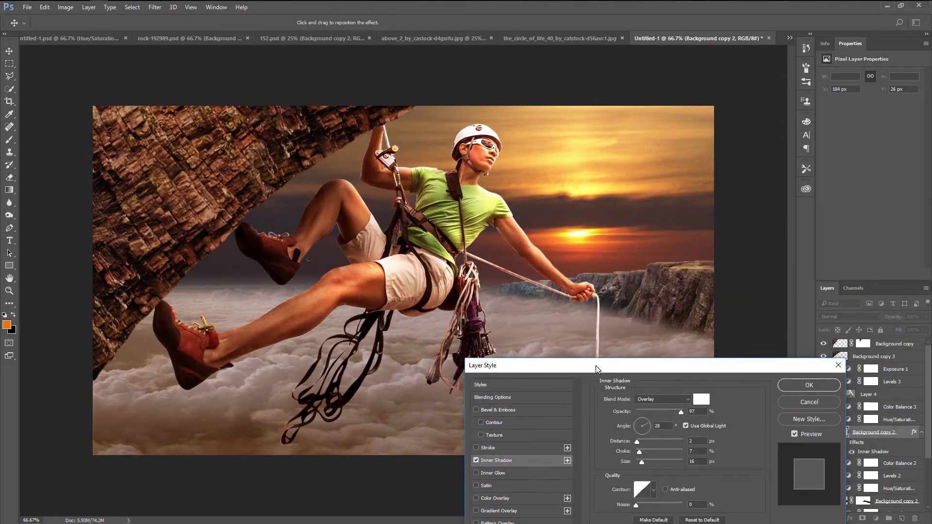
click(476, 460)
click(809, 386)
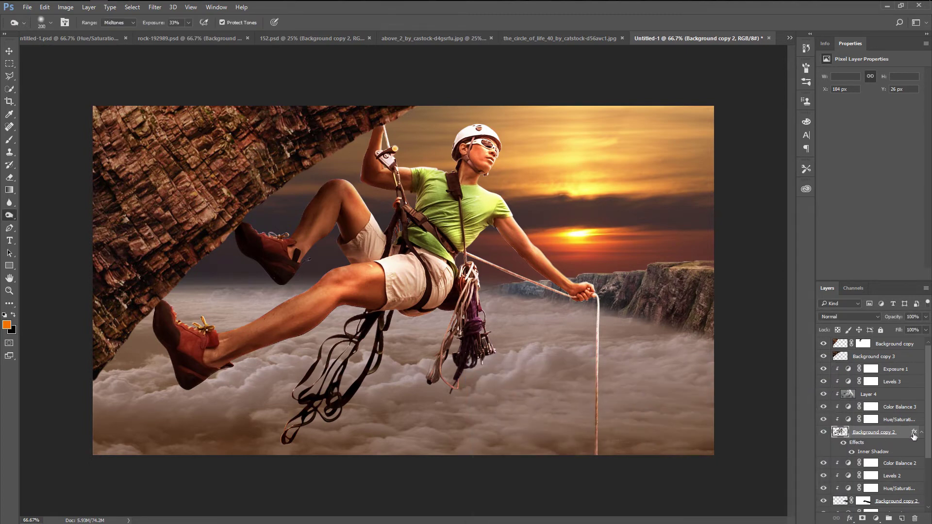
- Split the Inner Shadow onto its own layer and give it a layer mask
right_click(883, 454)
click(854, 412)
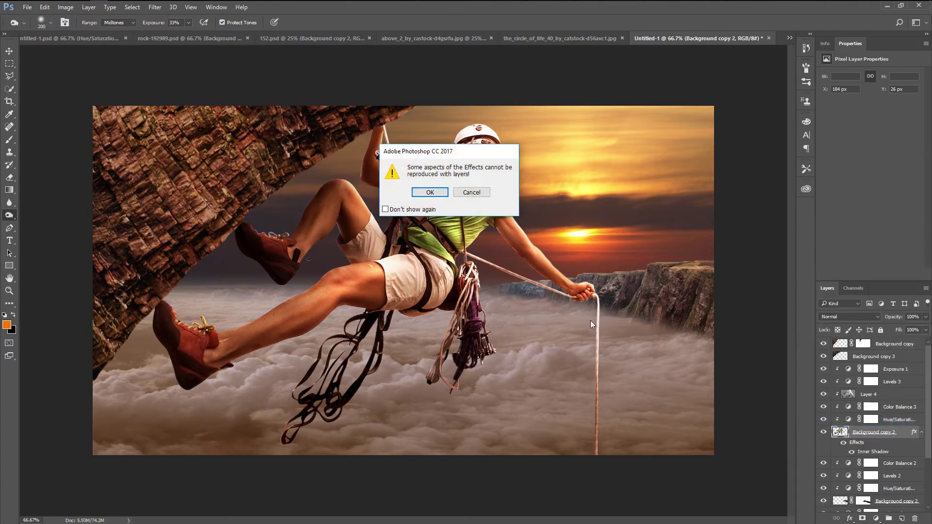
click(431, 192)
click(862, 519)
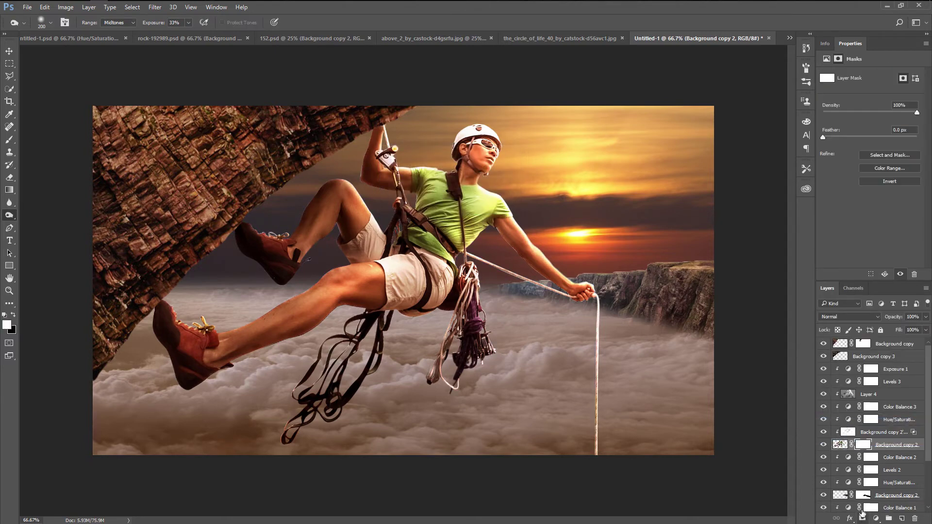
drag(863, 444, 871, 432)
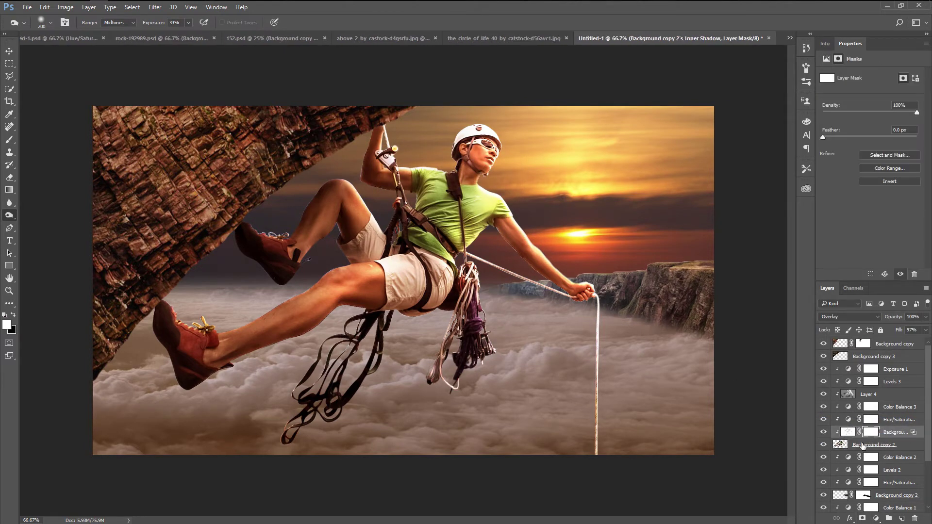
- Paint black on the shadow mask with a 175 brush to keep it off the climber
click(14, 316)
click(9, 140)
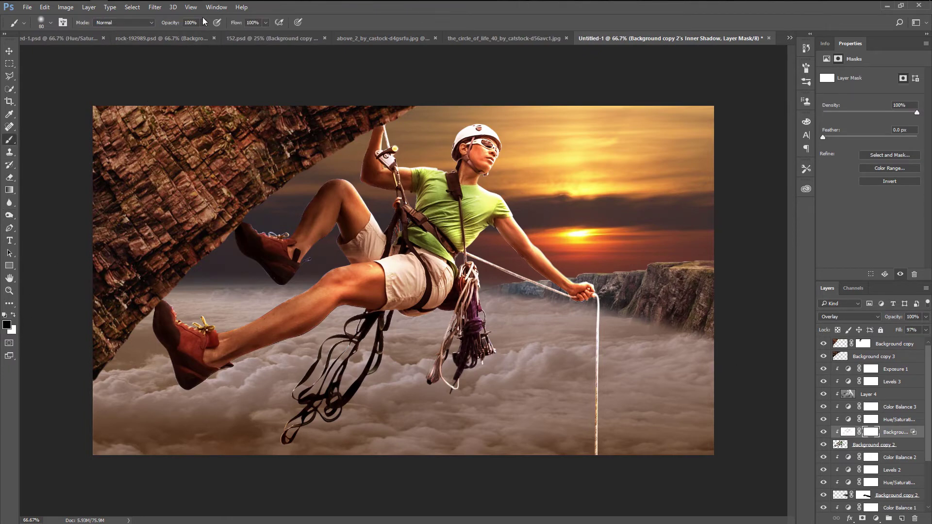
key(bracketright)
key(bracketright)
key(bracketright)
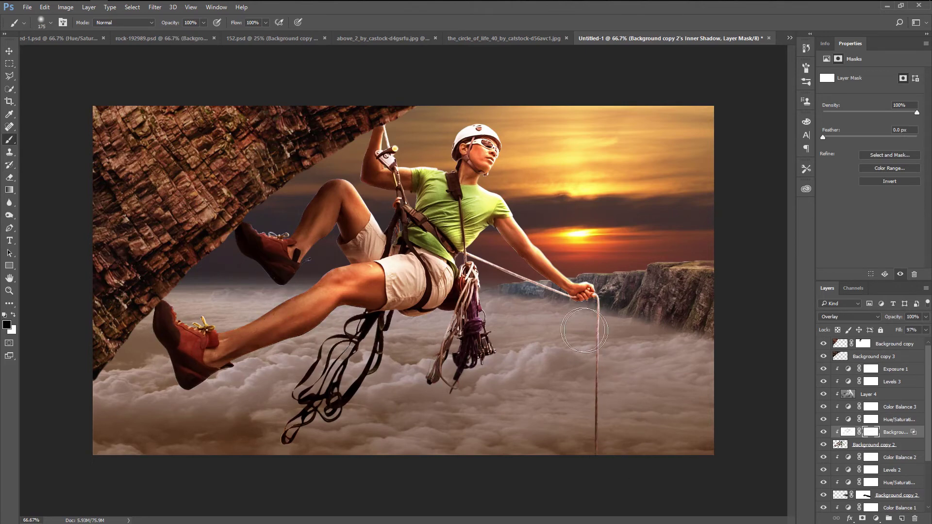
mouse_move(584, 330)
mouse_down()
mouse_move(446, 269)
mouse_move(267, 245)
mouse_move(323, 235)
mouse_move(438, 305)
mouse_up()
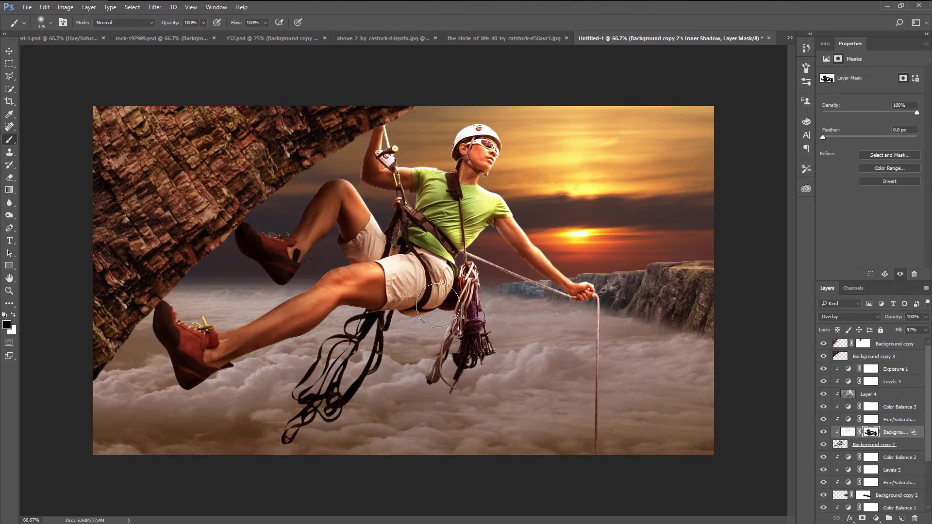
key(bracketleft)
key(bracketleft)
key(bracketleft)
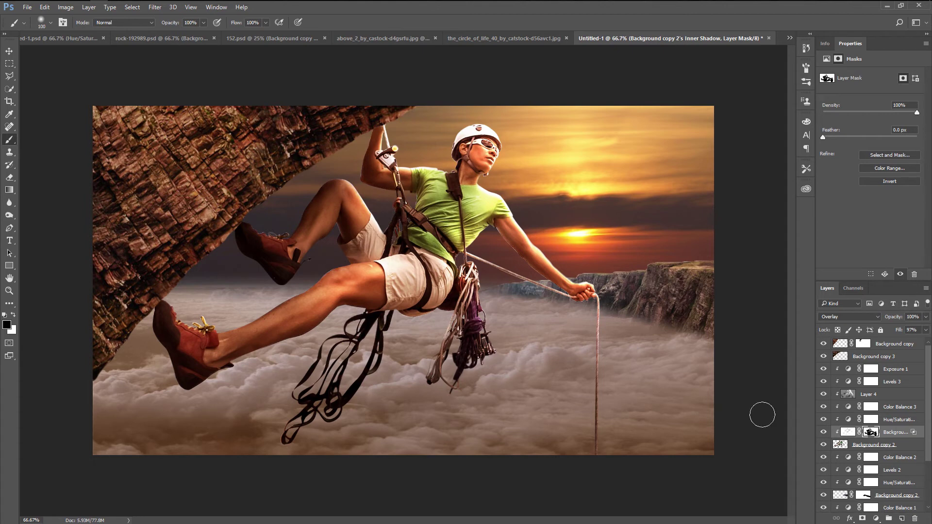
click(824, 432)
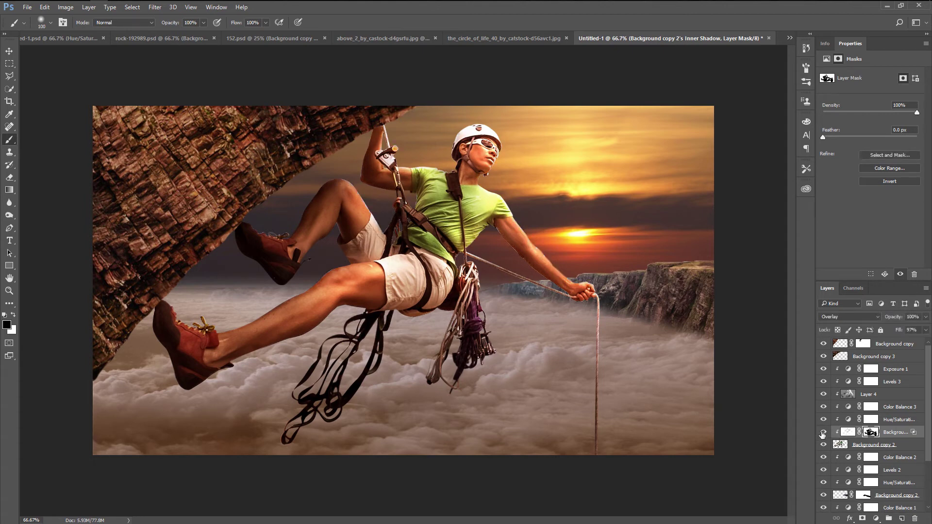
click(823, 434)
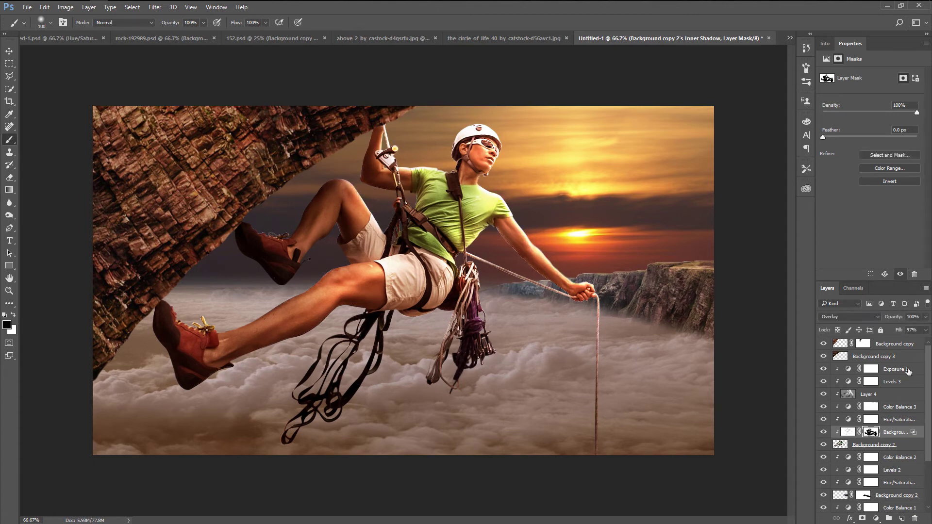
click(927, 319)
drag(925, 328, 915, 329)
click(823, 432)
- Merge Background copy 3 into Background copy
click(886, 357)
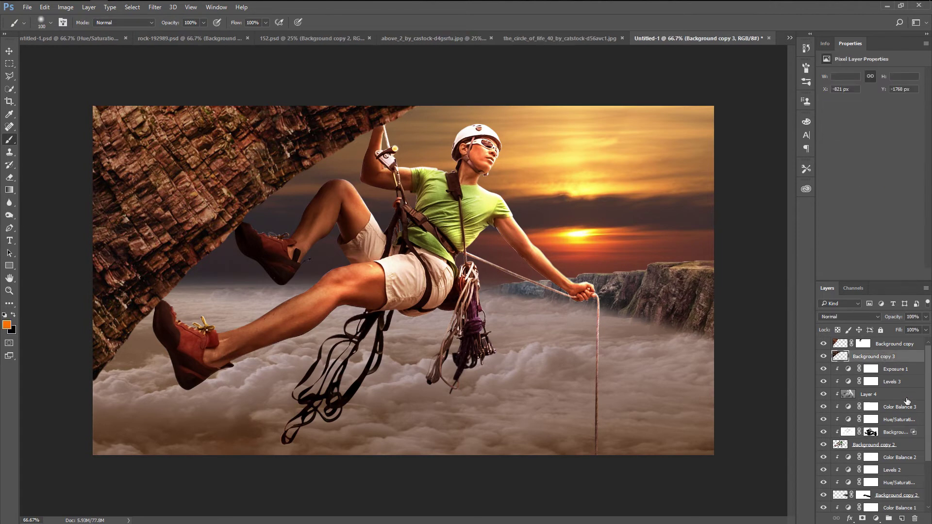
shift+click(906, 345)
right_click(906, 345)
click(840, 374)
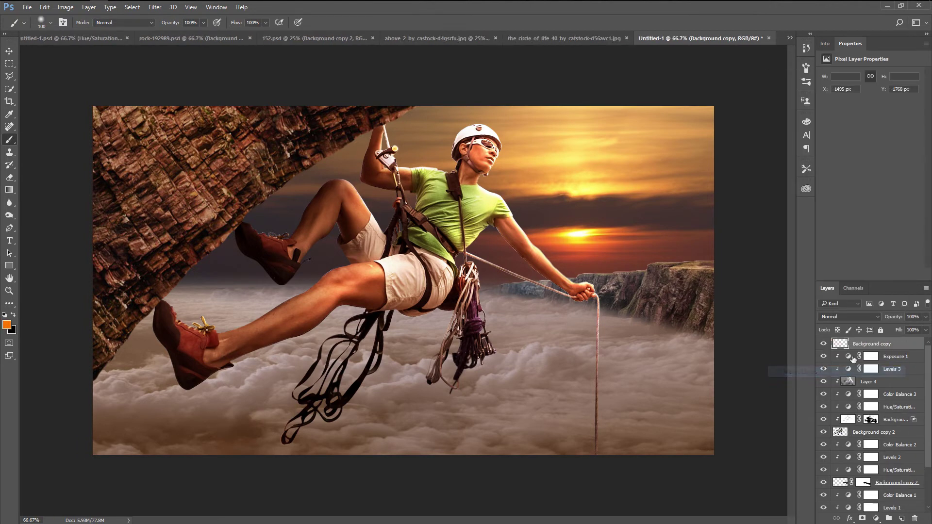
click(823, 344)
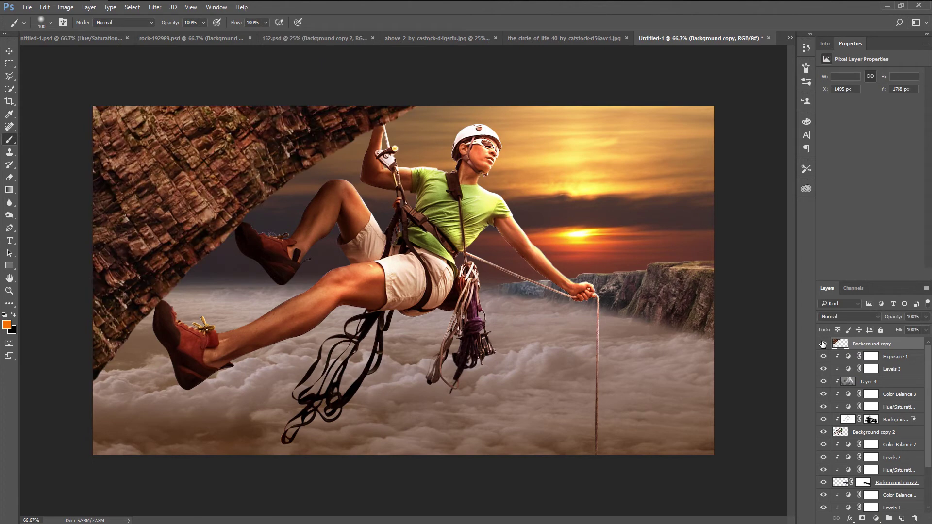
- Soften the rock overhang's texture with a size-500 Blur brush
click(9, 202)
click(45, 202)
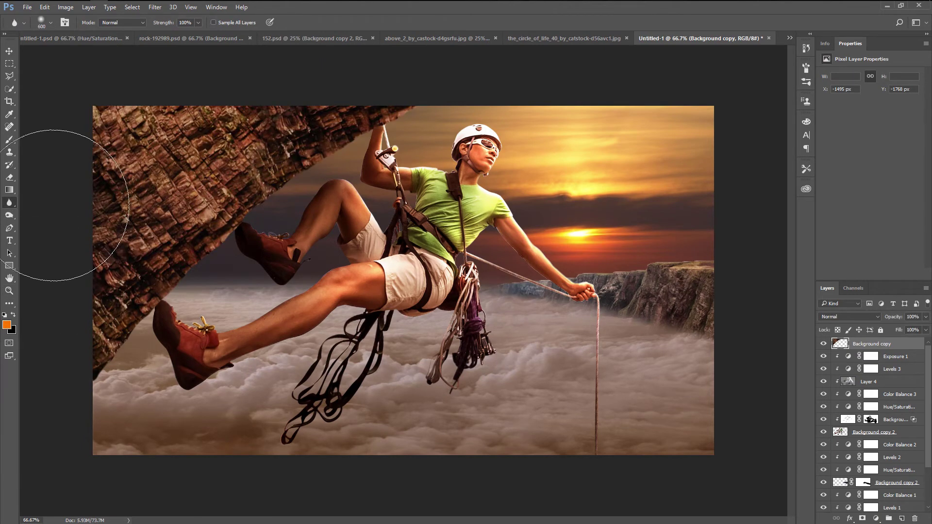
key(bracketleft)
drag(150, 150, 260, 95)
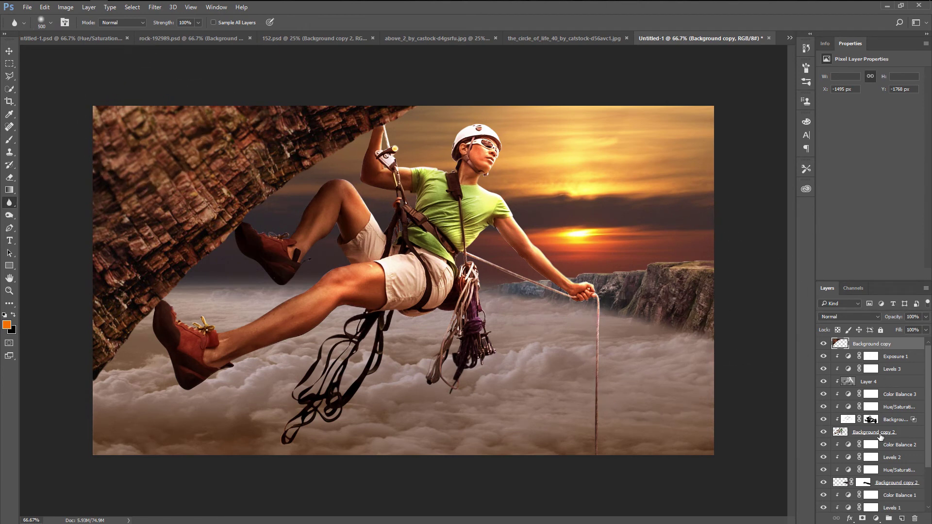
- Add a clipped Brightness/Contrast adjustment: Brightness about -101, Contrast 52
click(876, 518)
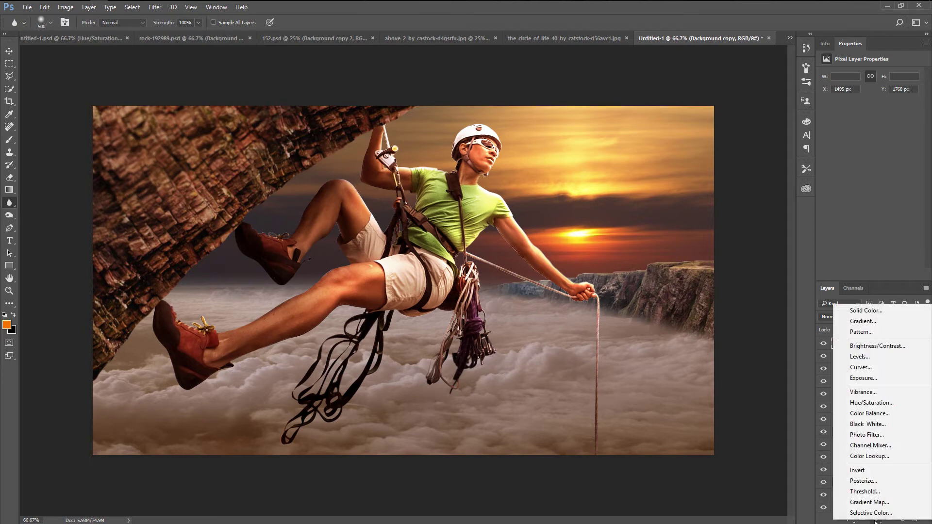
click(871, 349)
drag(870, 99, 841, 99)
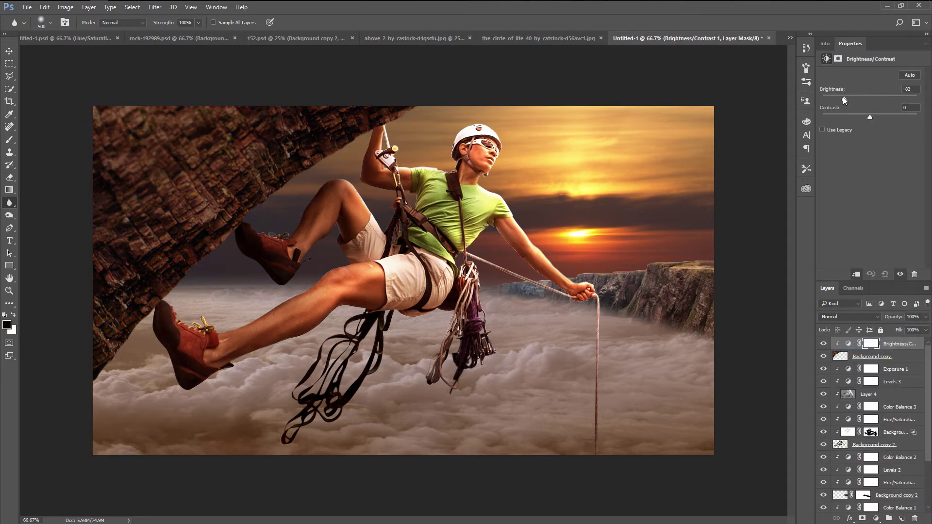
drag(891, 119, 895, 118)
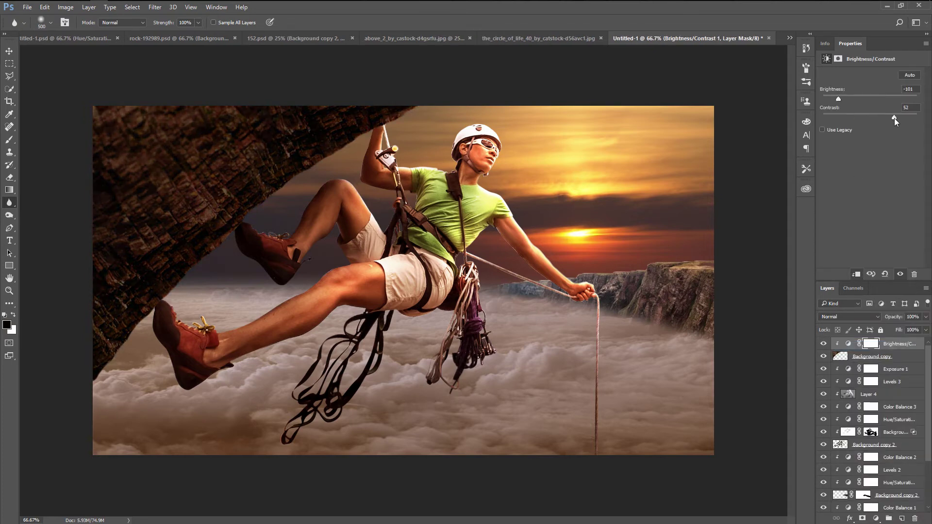
- Paint its mask along the rock's edge with a 250 brush at 24-37% opacity
click(870, 345)
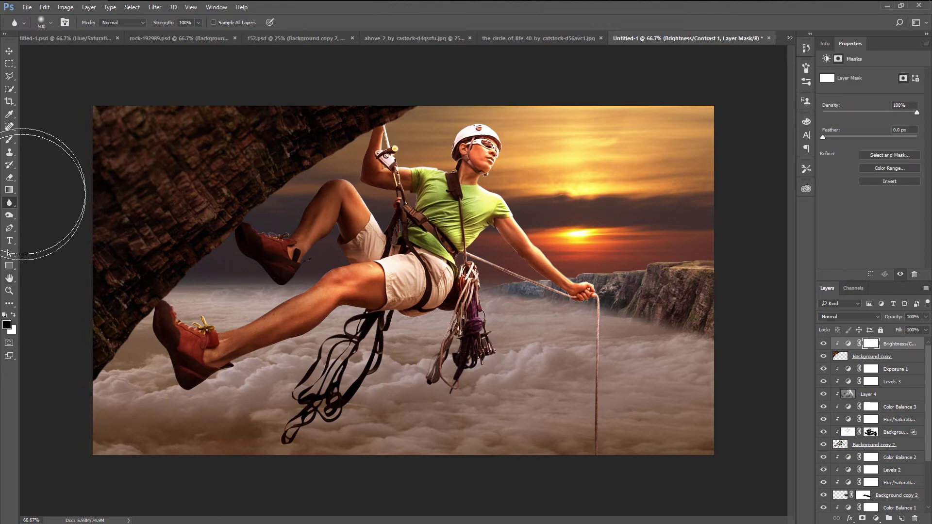
click(9, 141)
click(204, 23)
drag(204, 34, 169, 34)
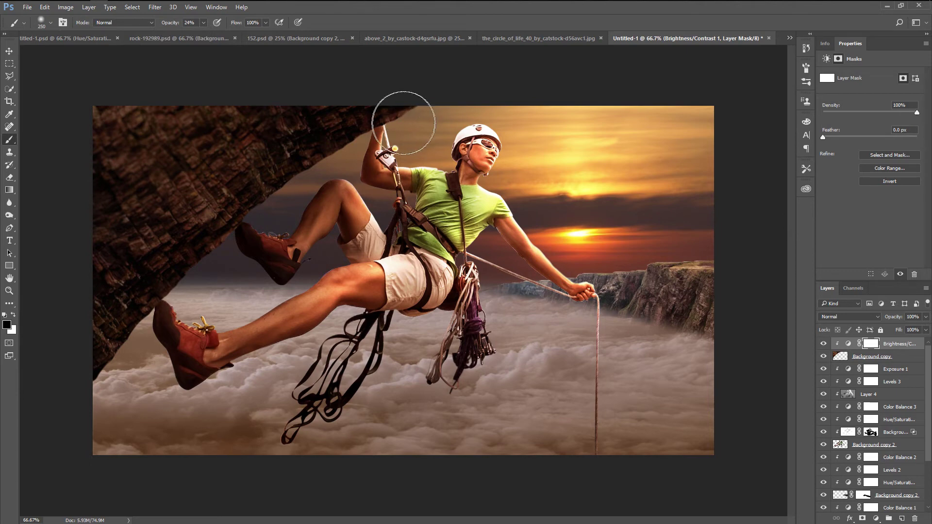
key(bracketright)
key(bracketright)
key(bracketright)
mouse_move(271, 187)
mouse_down()
mouse_move(214, 230)
mouse_move(100, 358)
mouse_up()
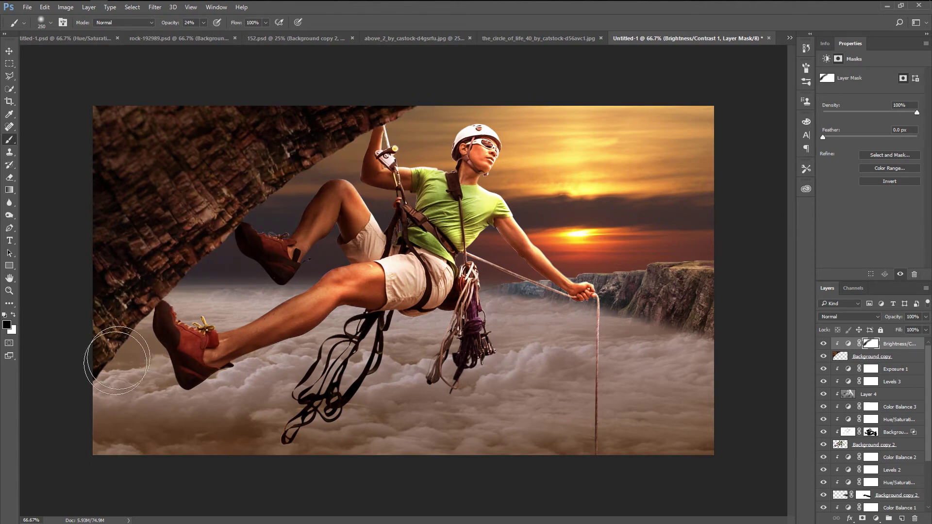
drag(204, 22, 210, 36)
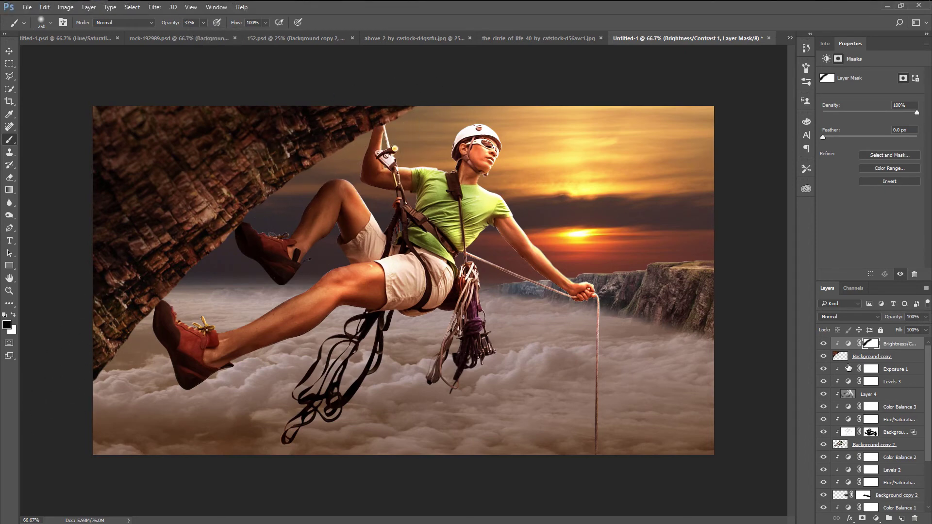
click(823, 343)
click(823, 344)
click(823, 343)
click(822, 344)
- Give the Background copy rock layer an Overlay Inner Shadow: angle 15°, distance 20 px, choke 43%, size 147 px
click(875, 364)
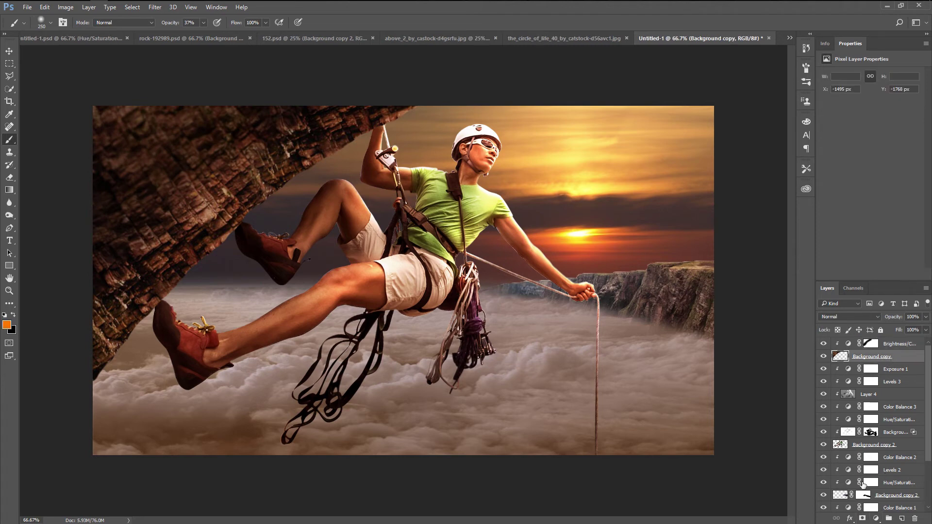
click(862, 518)
key(ctrl+z)
click(849, 518)
click(870, 438)
drag(532, 95, 749, 137)
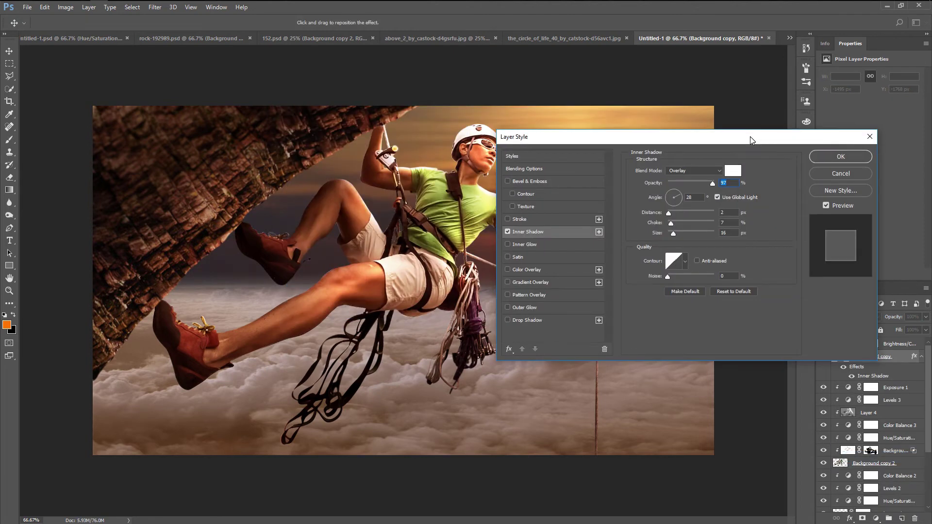
click(681, 197)
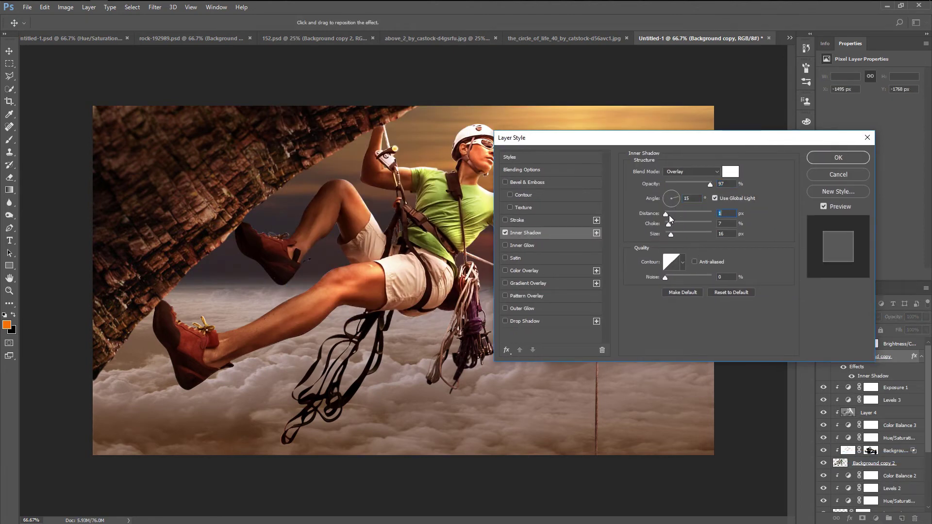
mouse_move(669, 214)
mouse_down()
mouse_move(674, 232)
mouse_move(694, 233)
mouse_move(663, 214)
mouse_move(690, 214)
mouse_move(680, 212)
mouse_up()
click(691, 223)
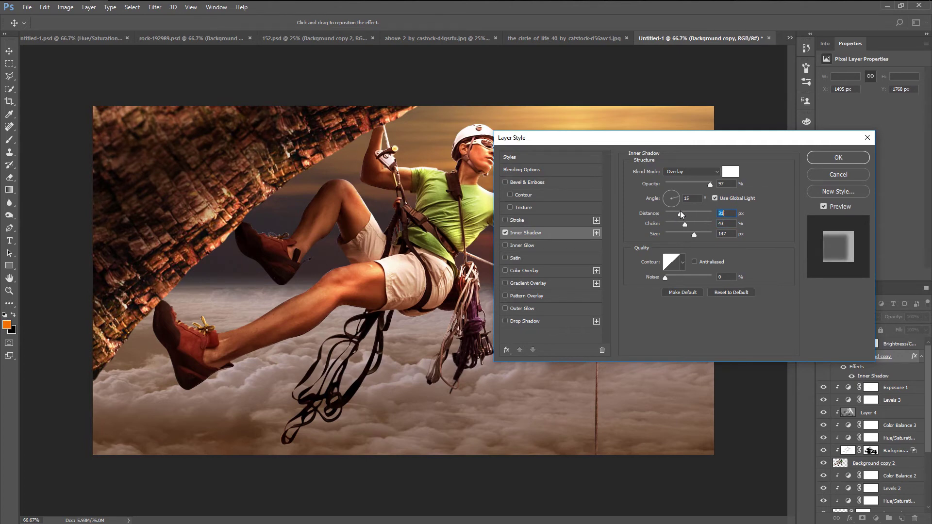
click(842, 158)
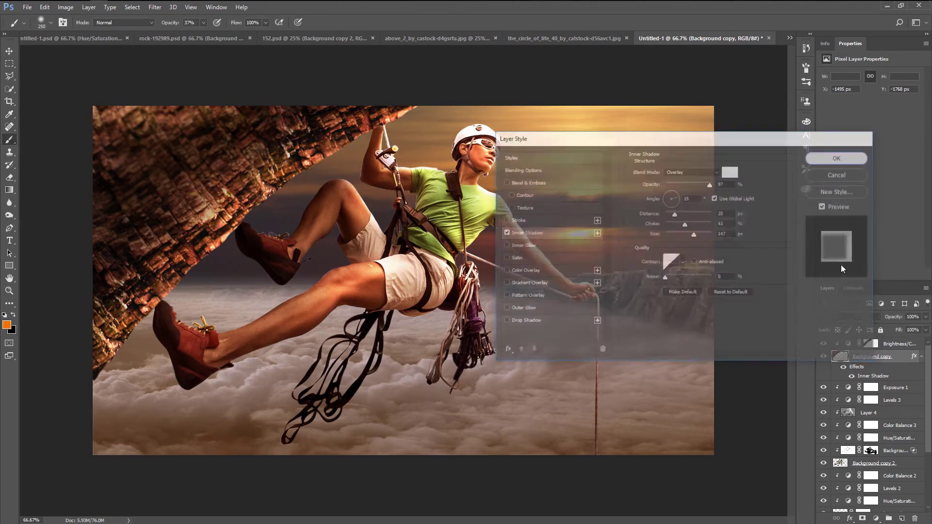
- Split the inner shadow onto its own layer and mask it, with black/white colours and 100% brush opacity
right_click(861, 377)
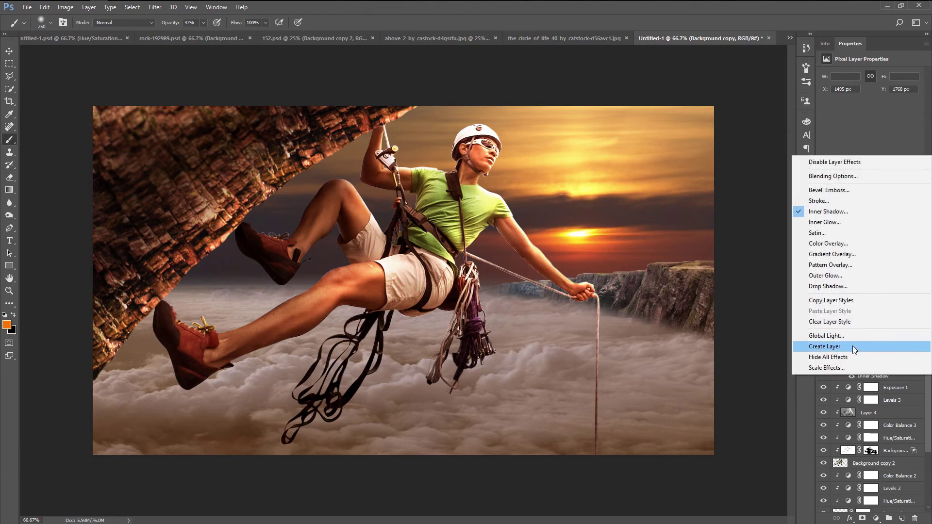
click(852, 345)
click(430, 193)
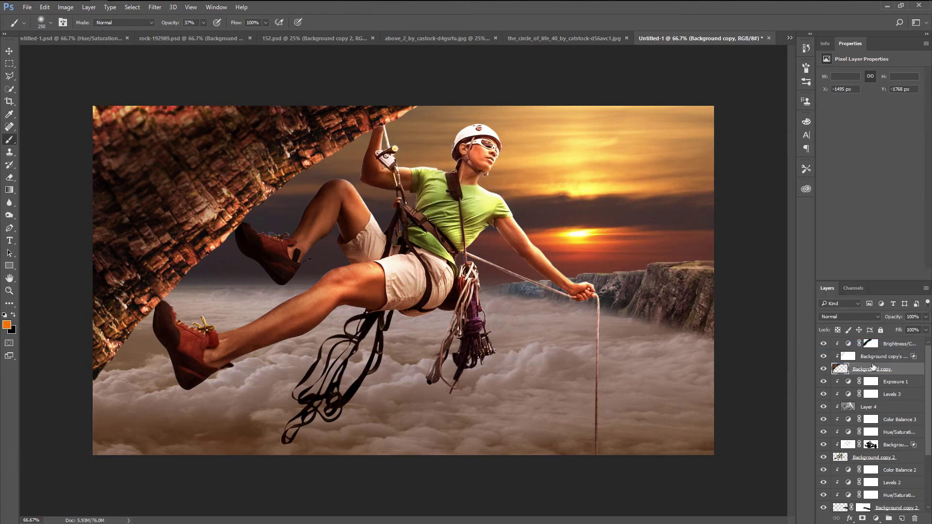
click(866, 358)
click(861, 518)
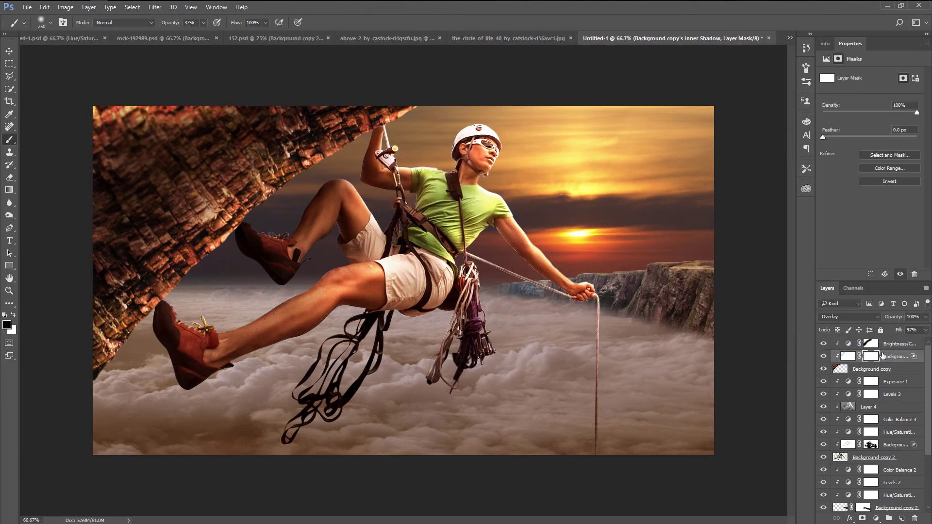
key(d)
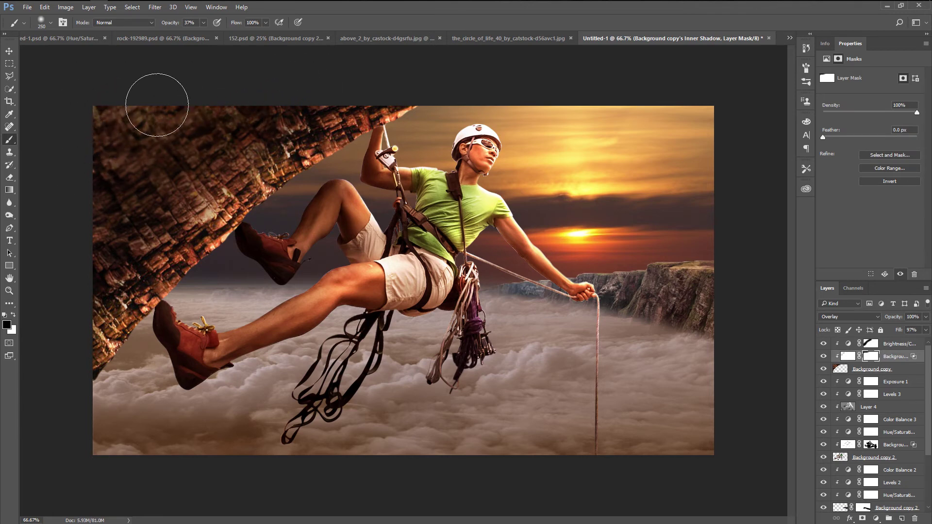
key(0)
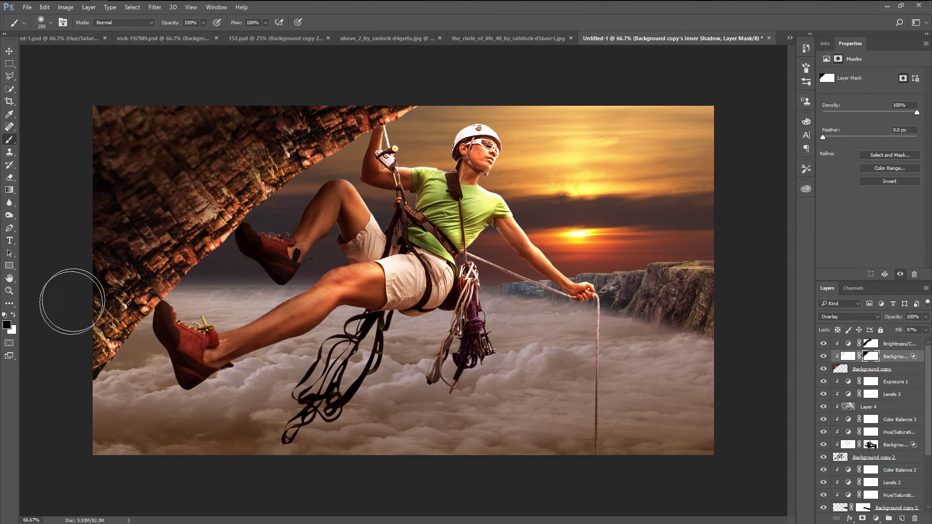
- Lower the shadow layer to 79% opacity, then select Brightness/Contrast 1 with the Move tool
click(925, 316)
drag(925, 330, 916, 331)
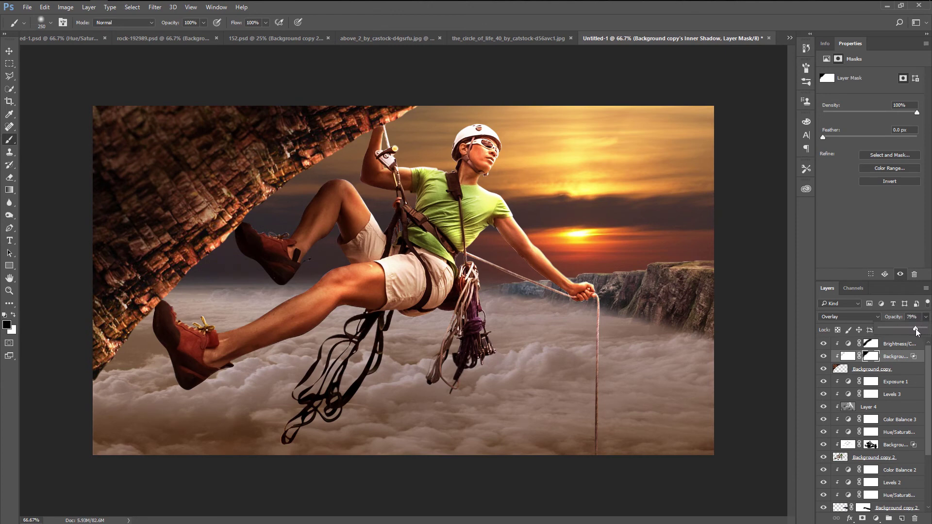
click(823, 358)
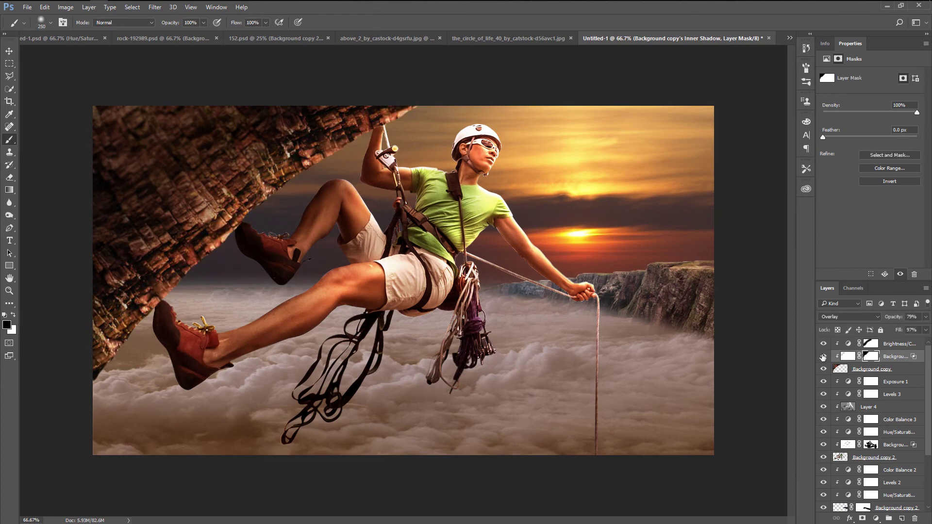
click(11, 51)
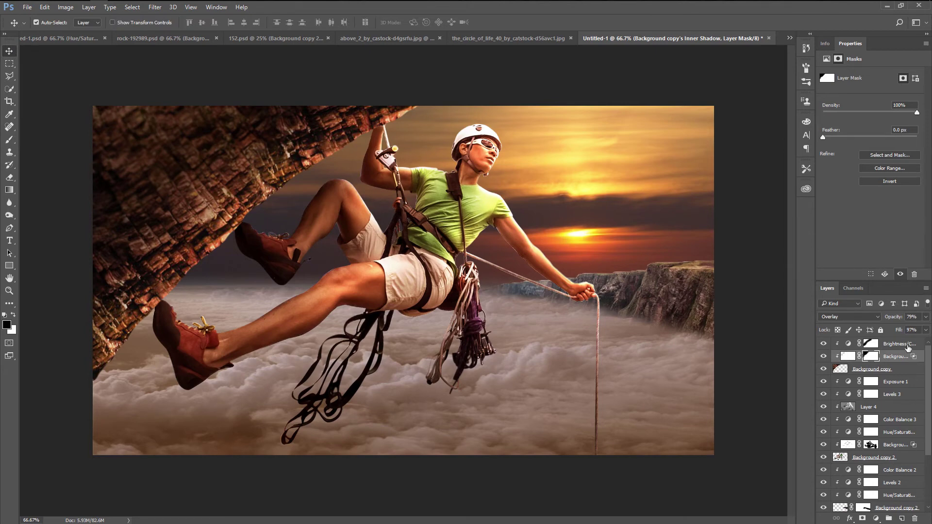
click(906, 345)
click(876, 519)
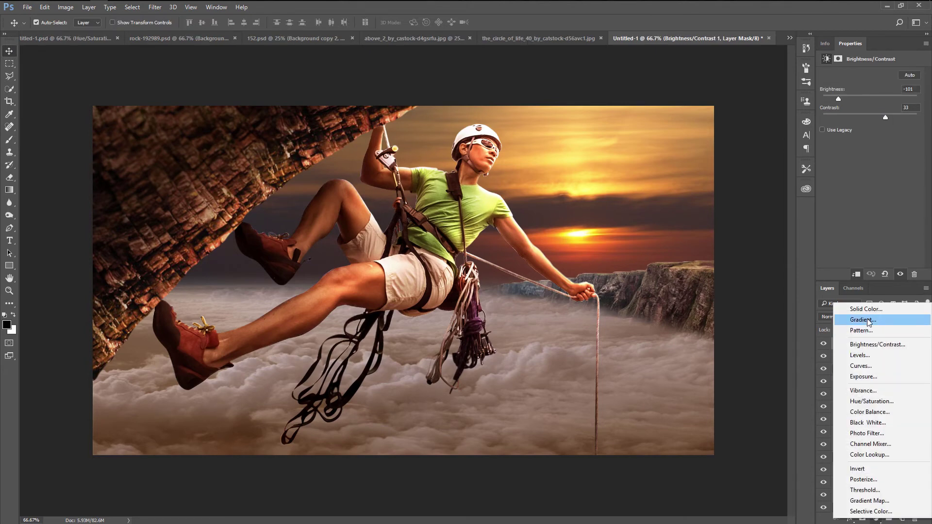
- Add a Gradient Fill layer with both gradient stops set to black (000000)
click(868, 321)
click(437, 149)
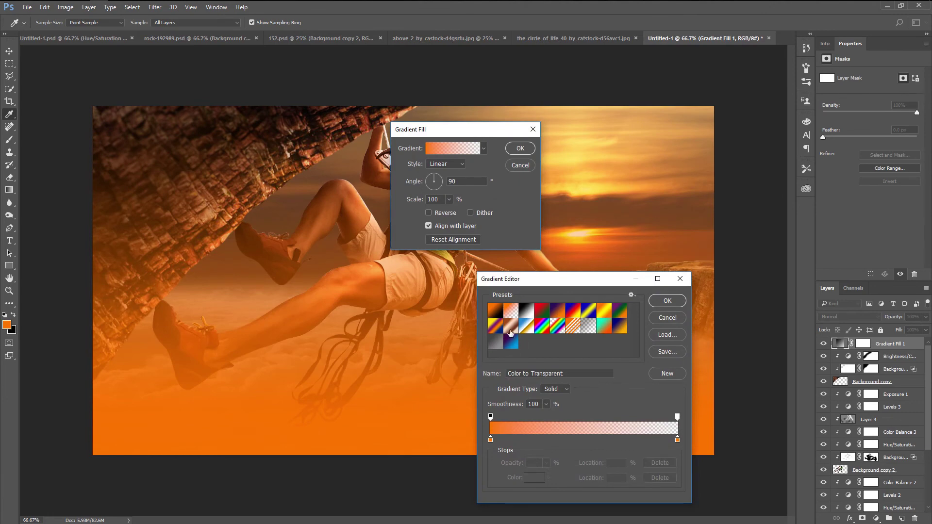
double_click(490, 439)
click(350, 472)
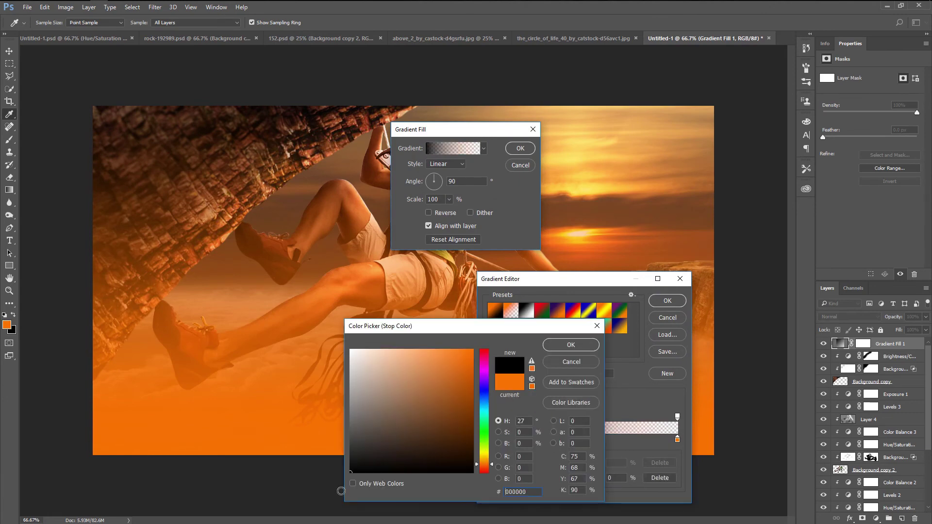
click(561, 351)
click(677, 440)
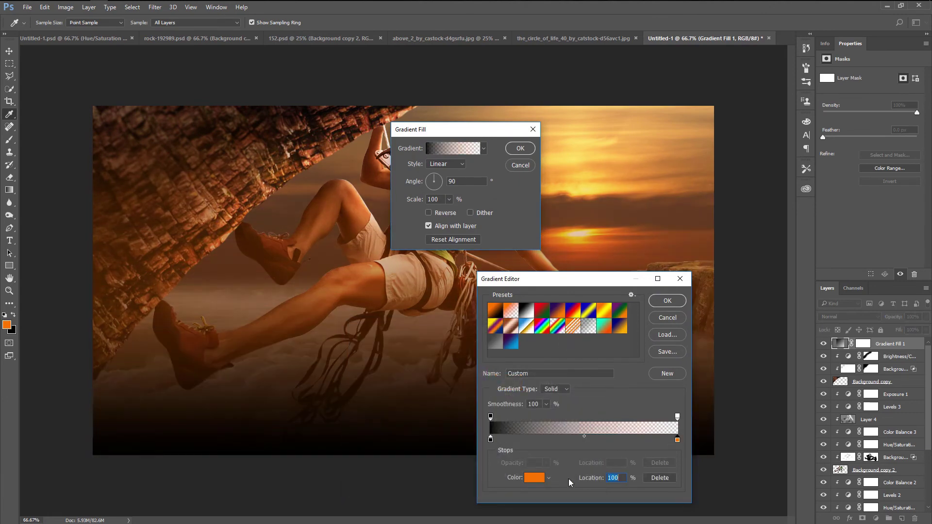
click(532, 478)
text(000000)
click(577, 346)
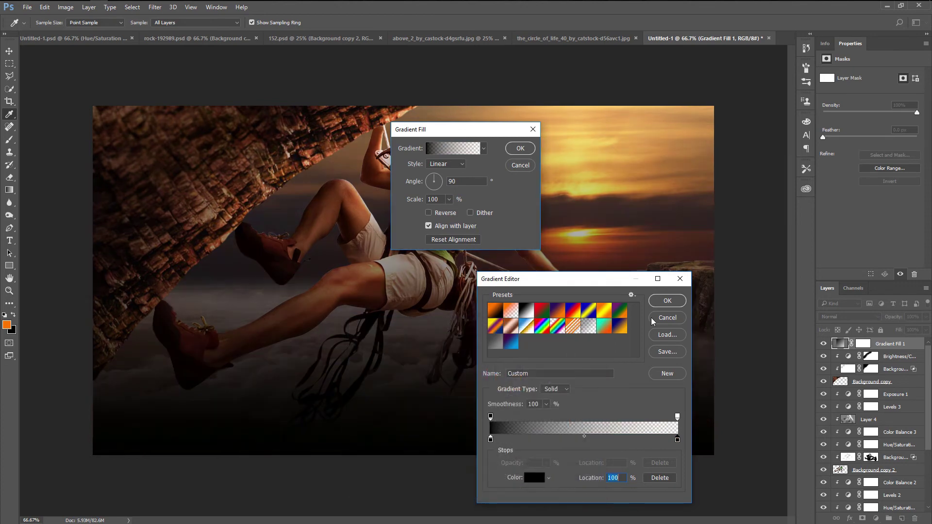
click(666, 301)
- Make the gradient Radial and reversed, scaled up to 308%, so the edges darken
click(440, 163)
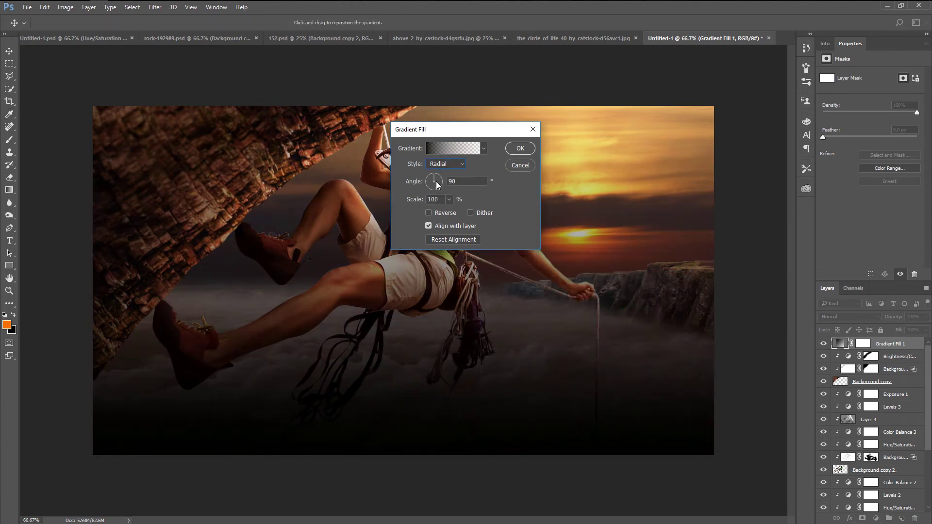
click(436, 180)
click(428, 212)
click(449, 200)
drag(447, 211, 461, 211)
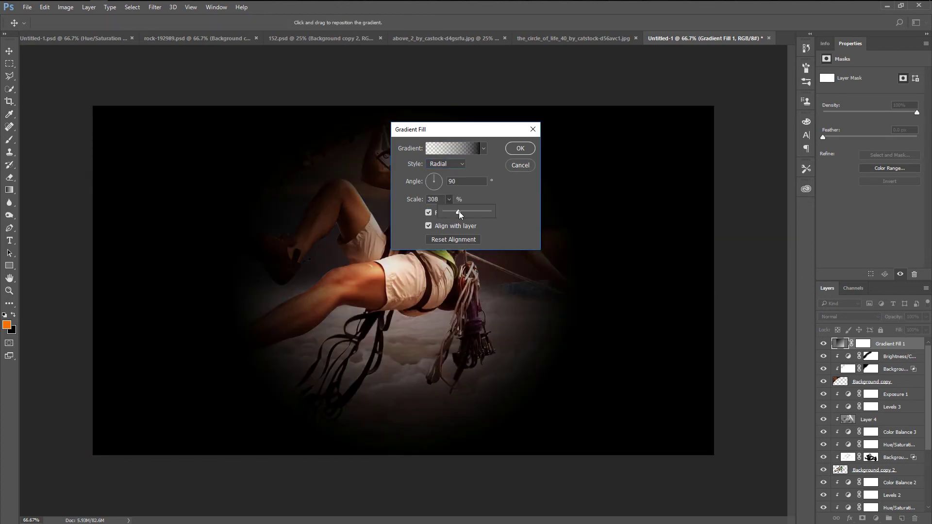
click(520, 148)
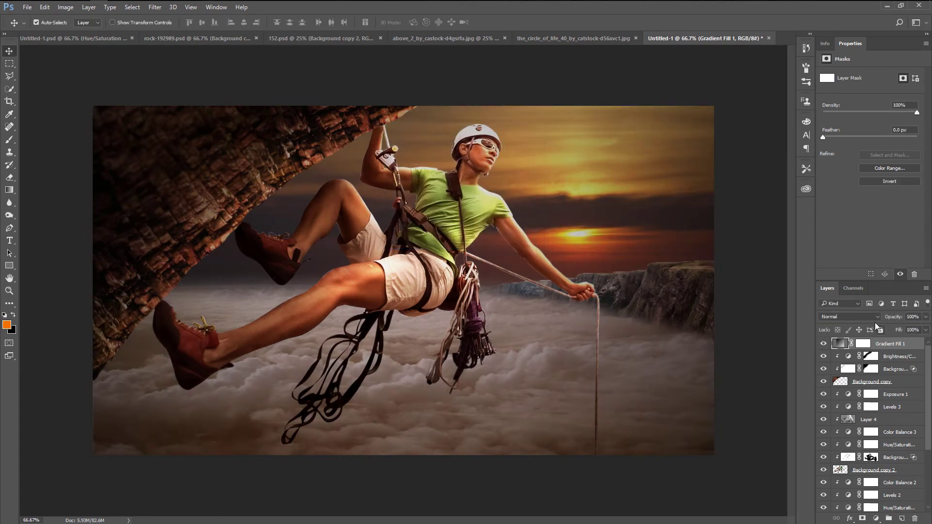
- Soften the Gradient Fill 1 vignette to 57% opacity
click(926, 316)
drag(924, 328, 912, 329)
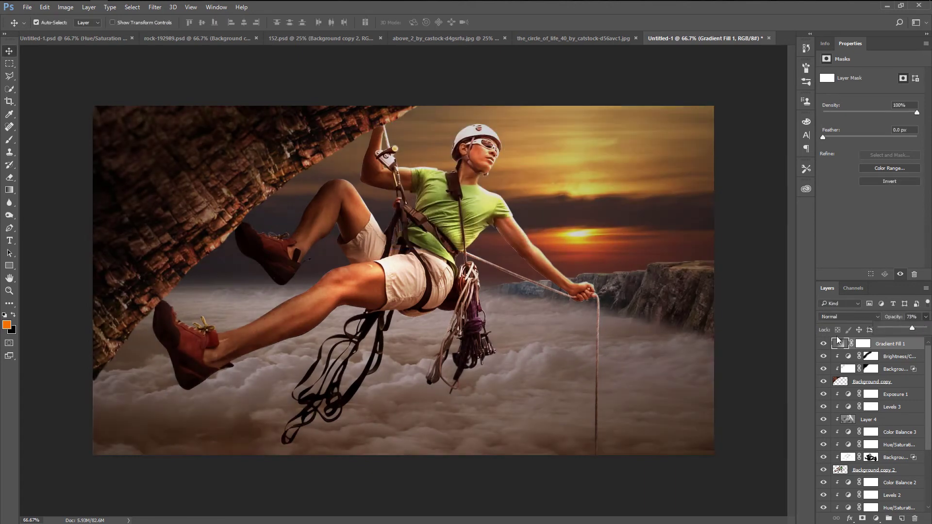
click(823, 344)
click(925, 316)
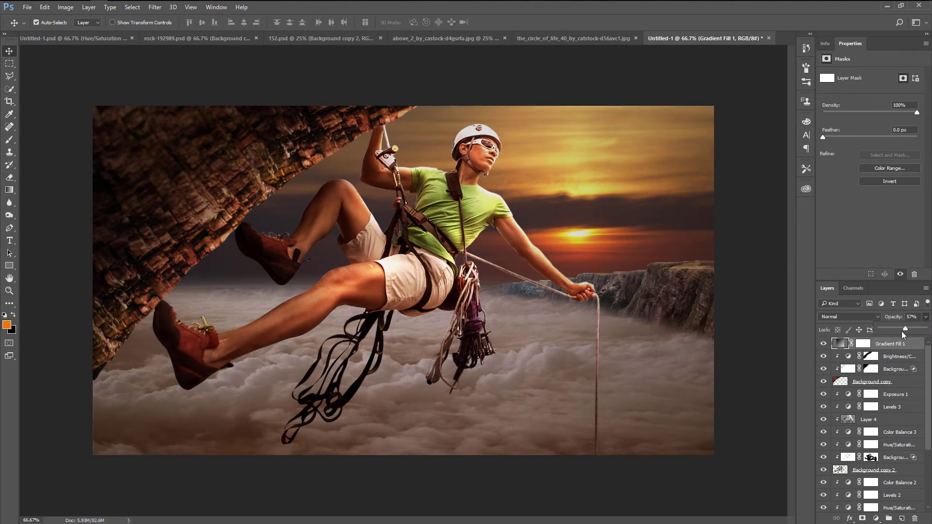
click(903, 344)
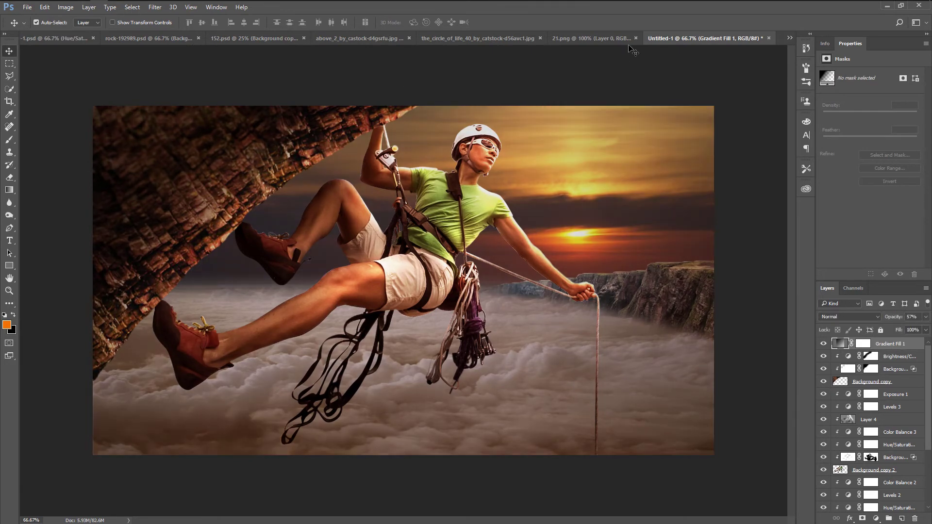
- Bring the flare layer from 21.png into the composite and enlarge it to about 133%
click(590, 39)
mouse_move(505, 208)
mouse_down()
mouse_move(741, 69)
mouse_move(602, 252)
mouse_up()
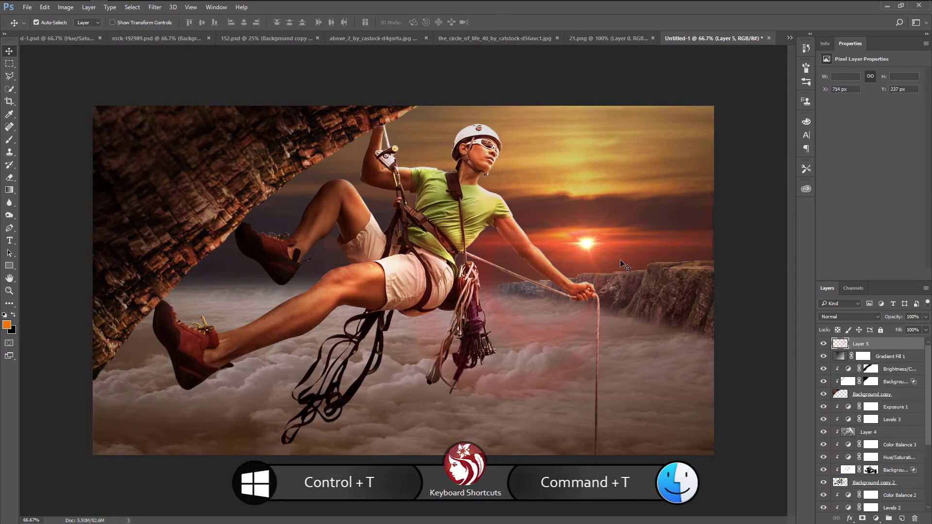
key(ctrl+t)
mouse_move(714, 181)
mouse_down()
mouse_move(782, 153)
mouse_move(743, 153)
mouse_up()
key(Return)
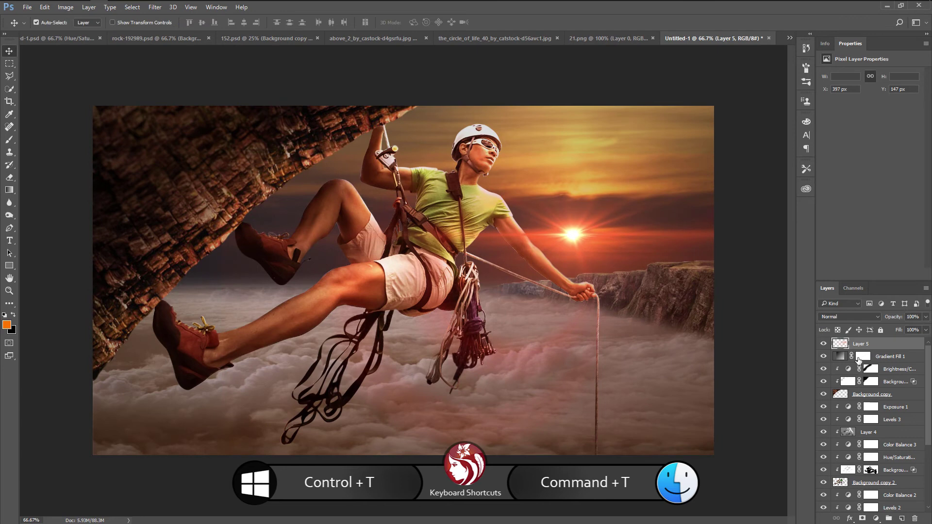
- Set the flare's blend mode to Lighten and apply an 8.2-pixel Gaussian Blur
click(849, 317)
click(850, 416)
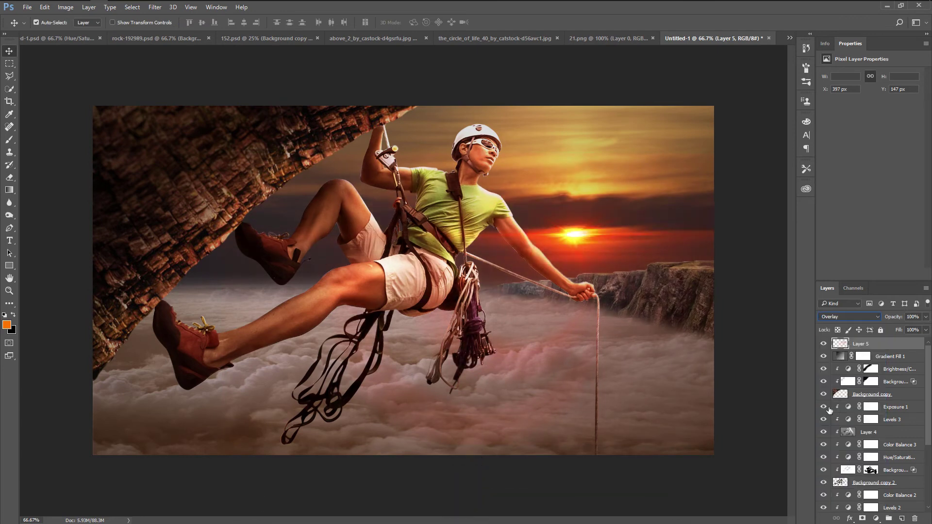
click(847, 317)
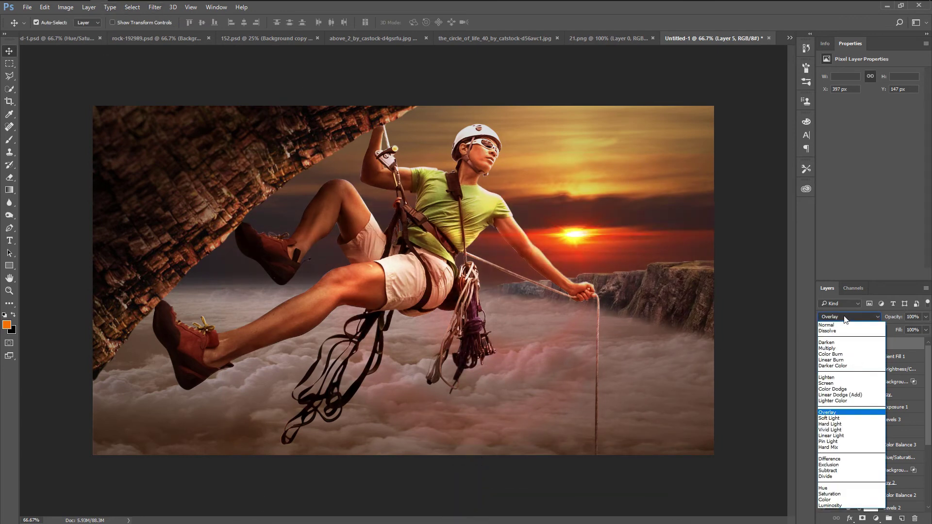
click(848, 380)
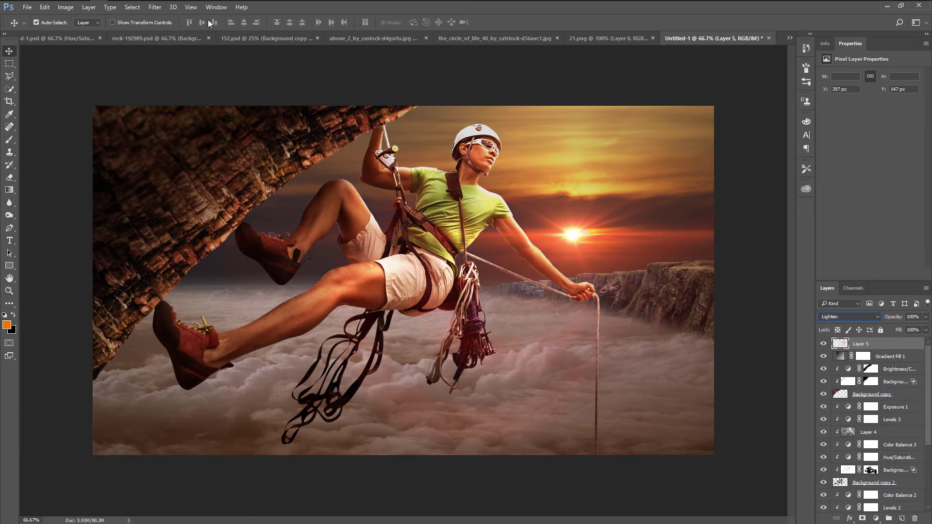
click(154, 7)
mouse_move(159, 115)
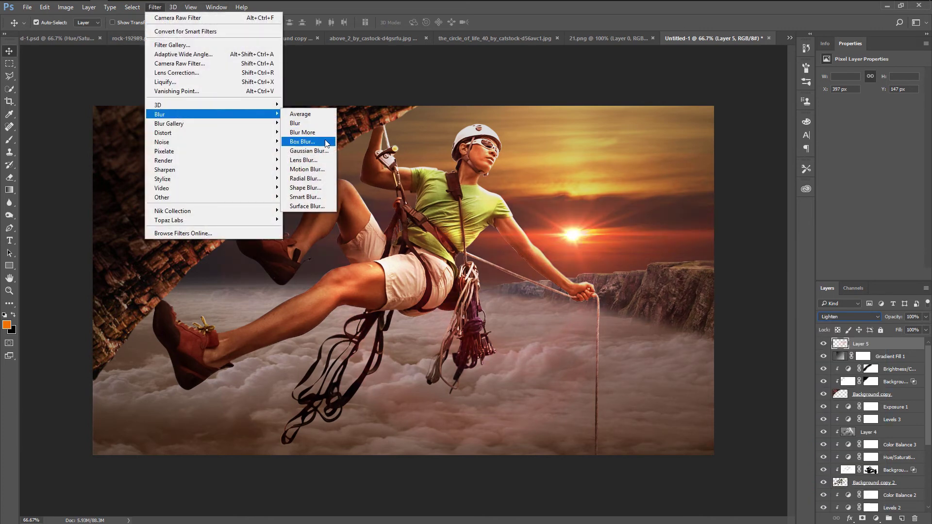
click(311, 151)
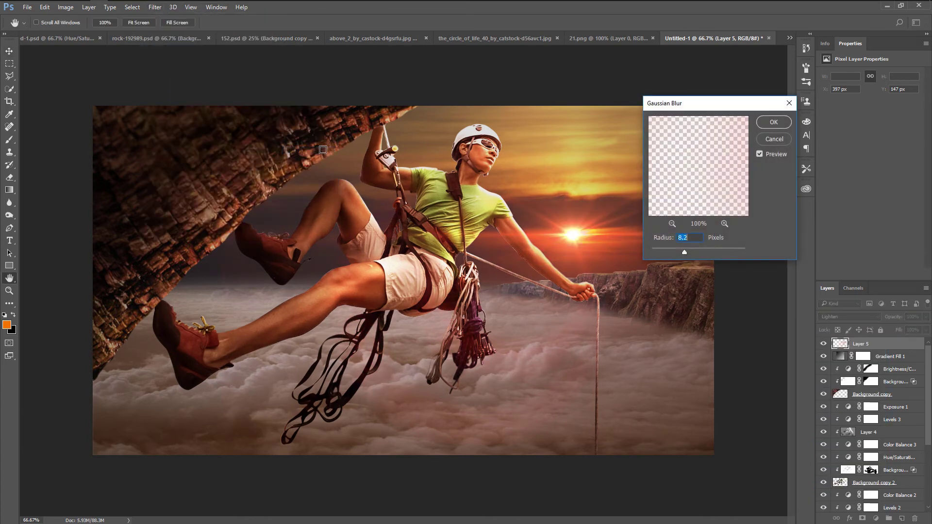
click(774, 122)
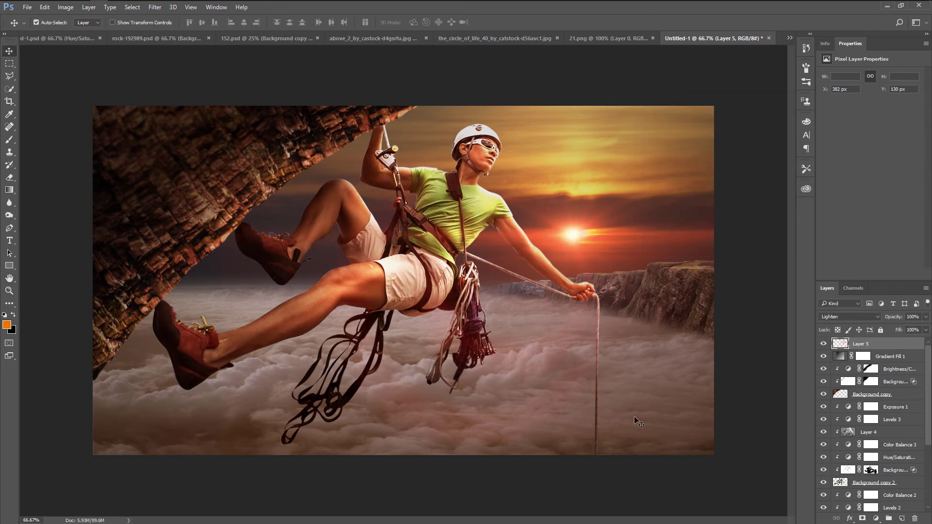
- Rescale the flare to about 113%, position it over the setting sun, at 73% opacity
key(ctrl+t)
drag(739, 145, 774, 129)
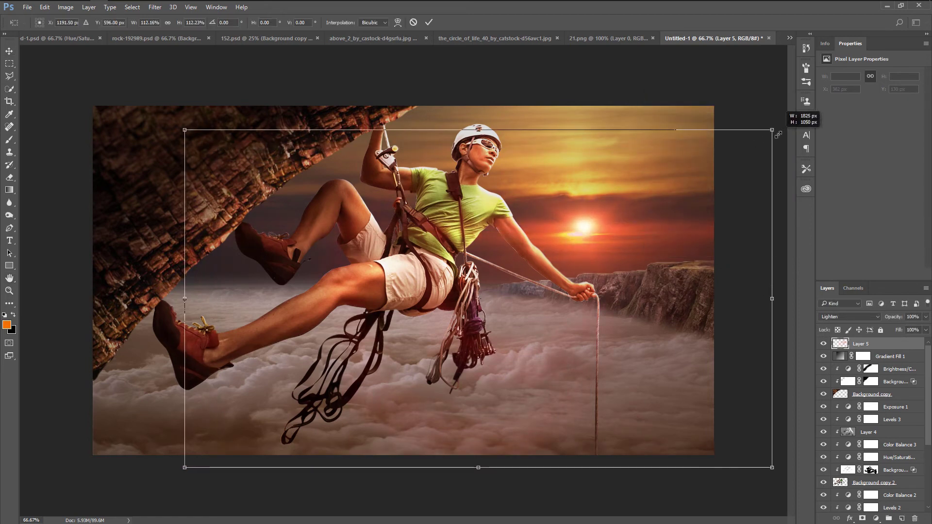
drag(732, 165, 725, 171)
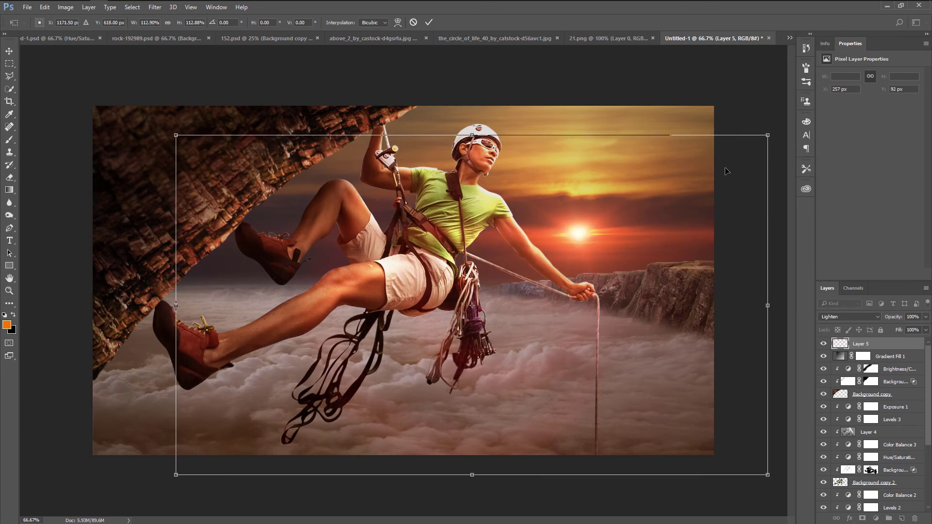
key(Return)
click(925, 318)
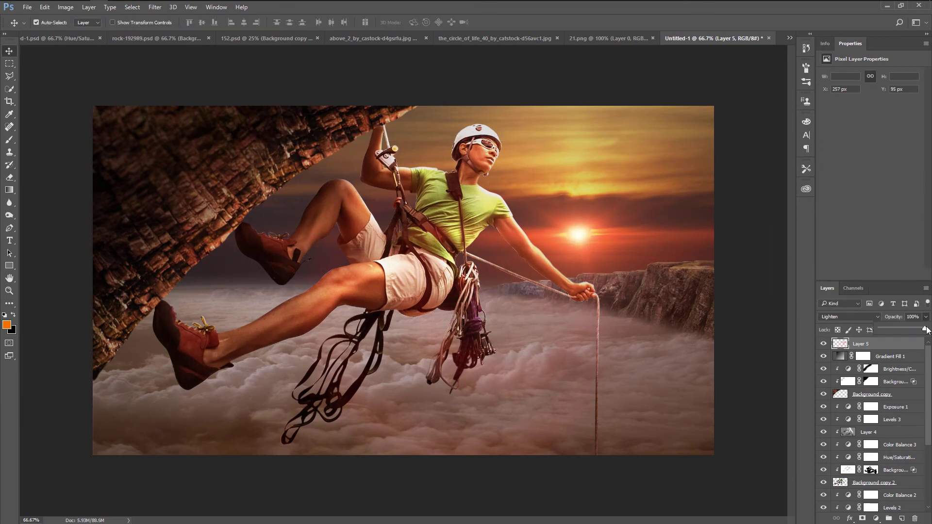
drag(907, 327, 912, 328)
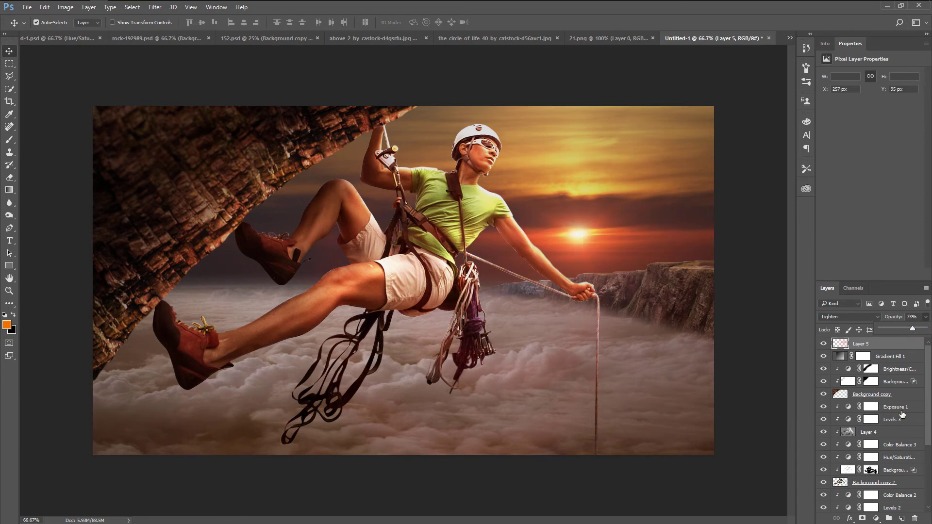
- Raise Exposure 1 to +1.17 exposure with 0.91 gamma correction
click(891, 354)
click(897, 431)
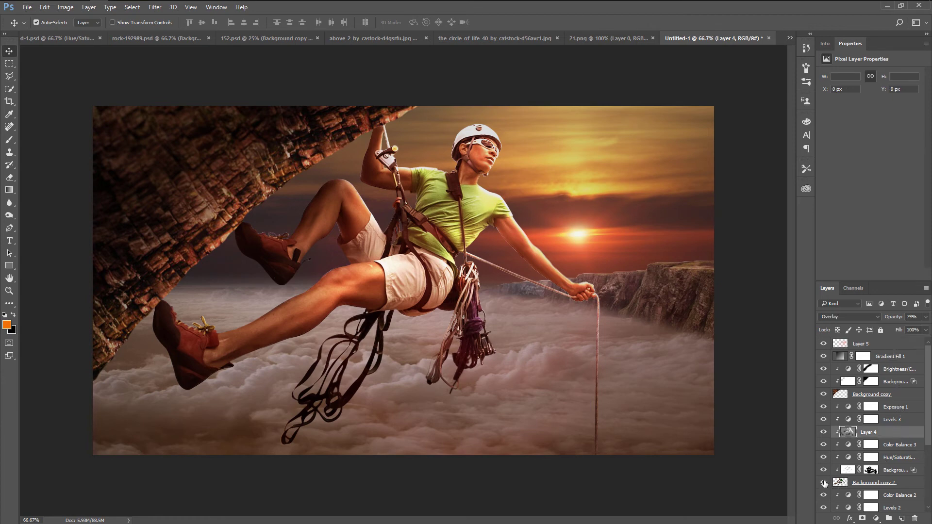
click(823, 483)
click(886, 406)
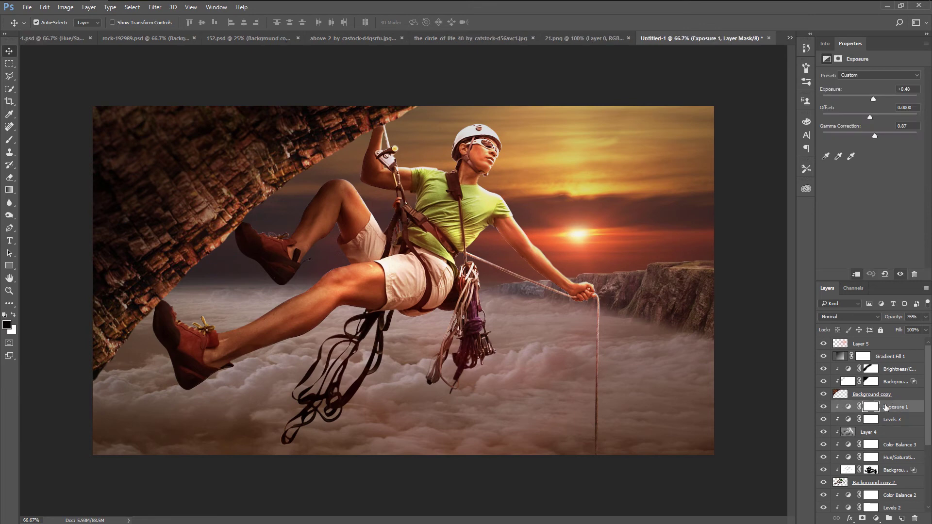
drag(878, 98, 878, 103)
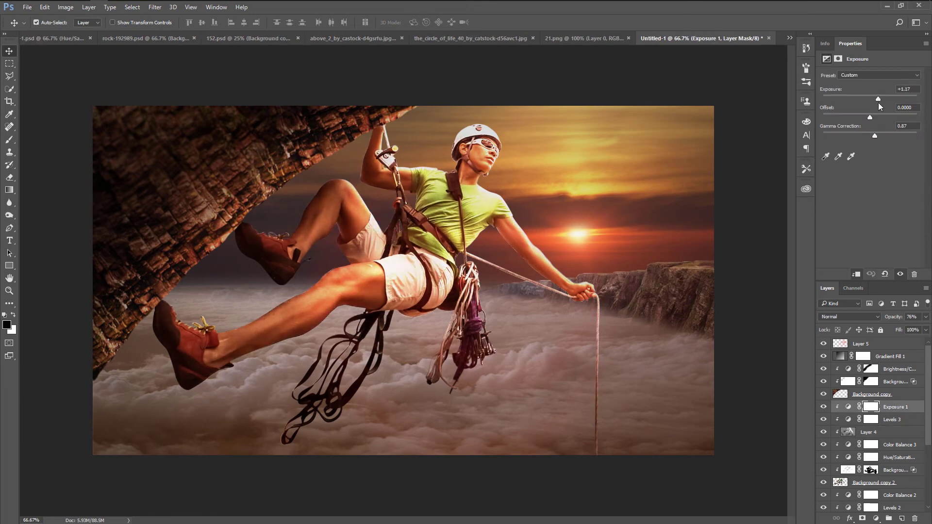
drag(878, 135, 877, 134)
drag(871, 116, 866, 117)
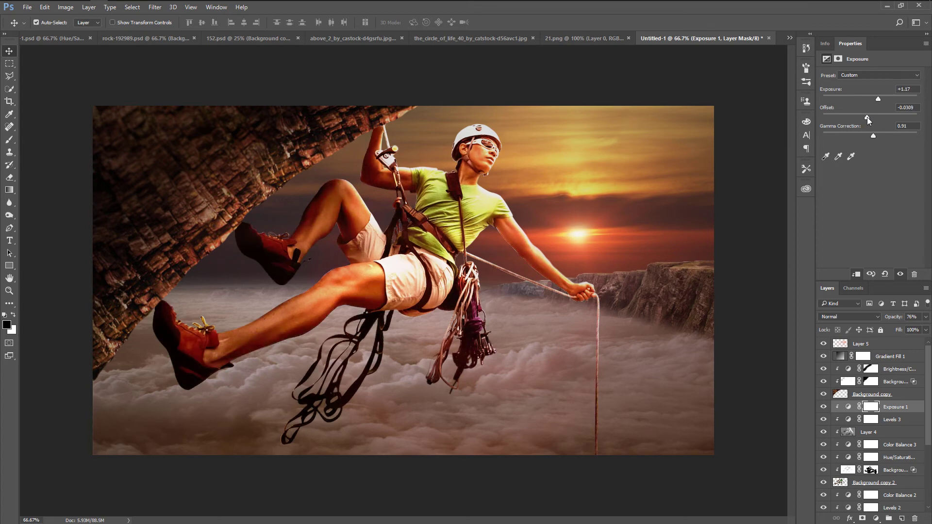
- Zero the Exposure 1 offset and lower Levels 3's white input to 217
drag(867, 117, 870, 117)
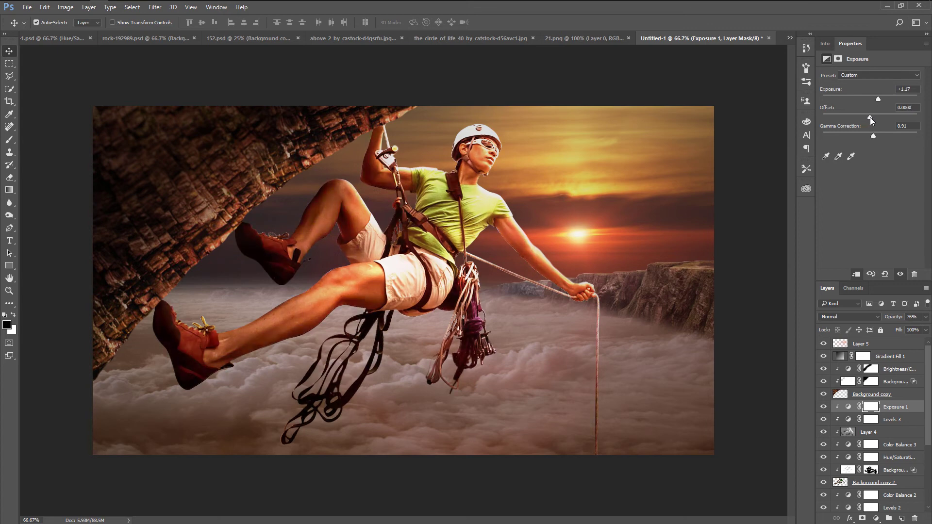
click(903, 420)
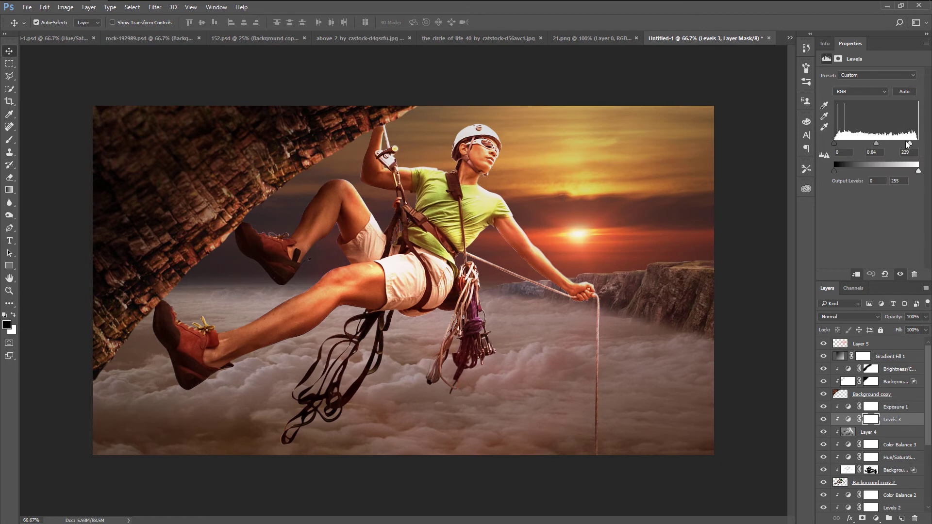
drag(906, 141, 906, 142)
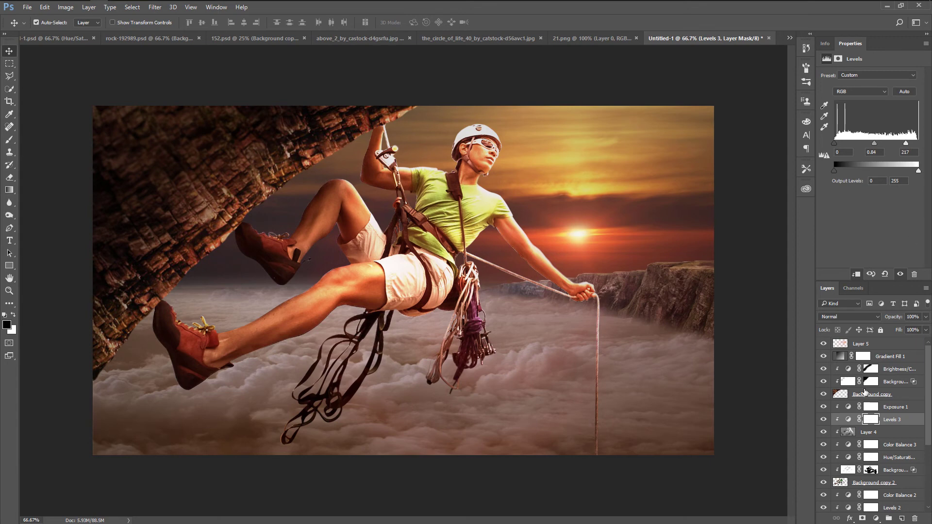
- Add Brightness/Contrast 2 above Layer 5 at brightness 12, contrast 12, then stamp visible into Layer 6
click(880, 344)
click(875, 518)
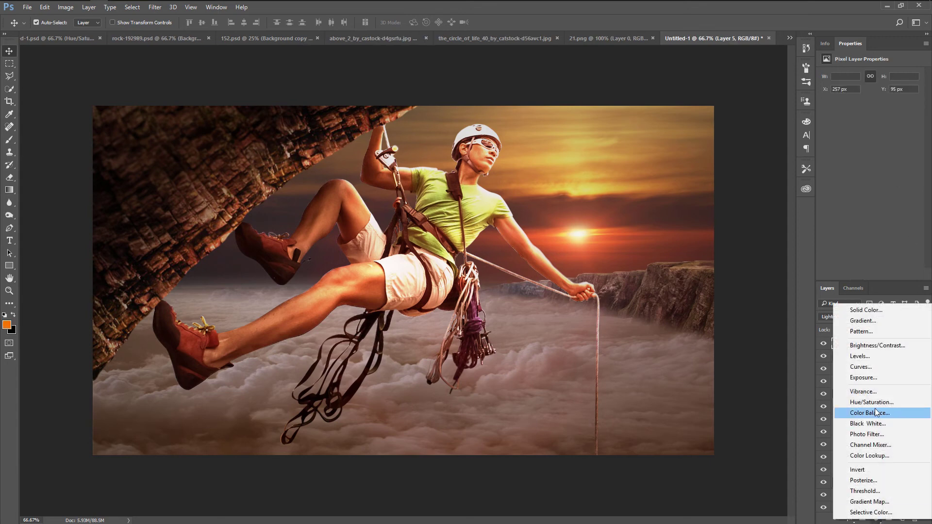
click(856, 345)
drag(872, 99, 875, 99)
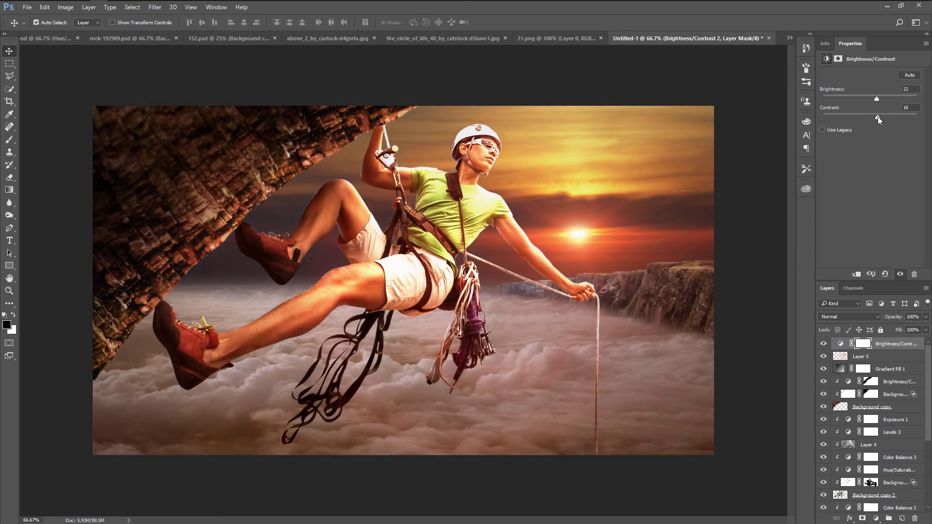
drag(880, 116, 888, 118)
drag(877, 100, 874, 99)
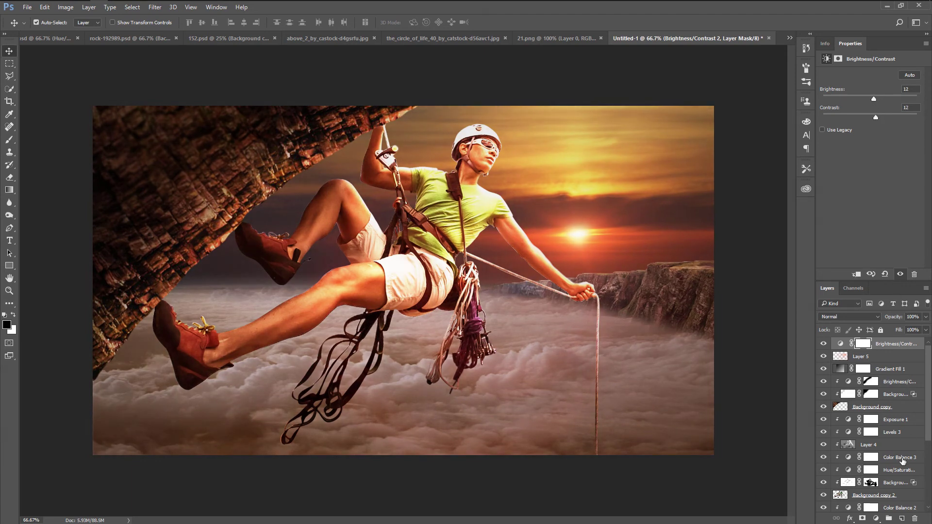
key(ctrl+shift+alt+e)
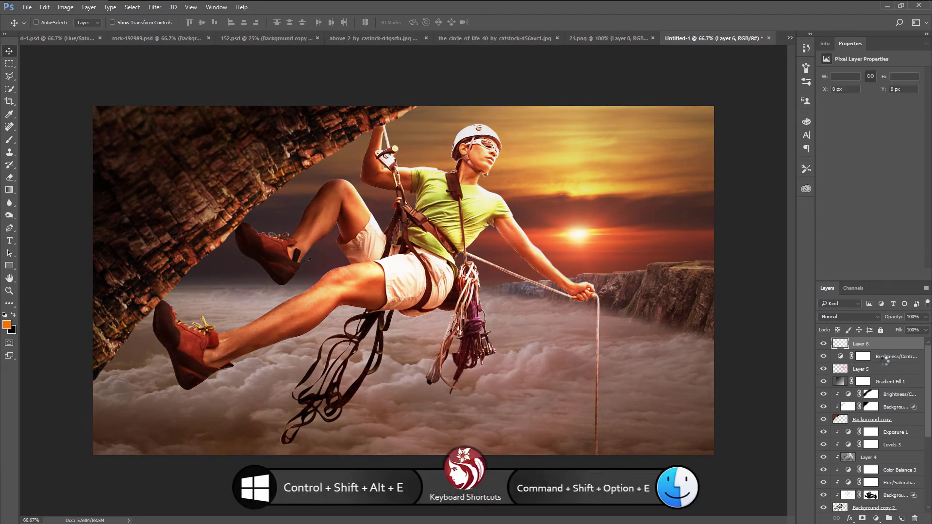
- Run Color Efex Pro 4 on the stamped layer with Cross Processing method B04
click(154, 7)
click(307, 220)
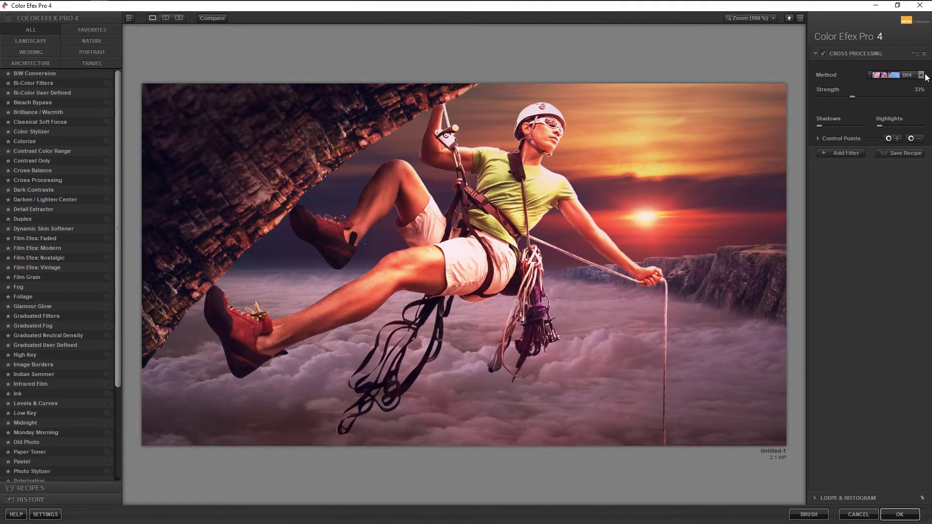
click(921, 75)
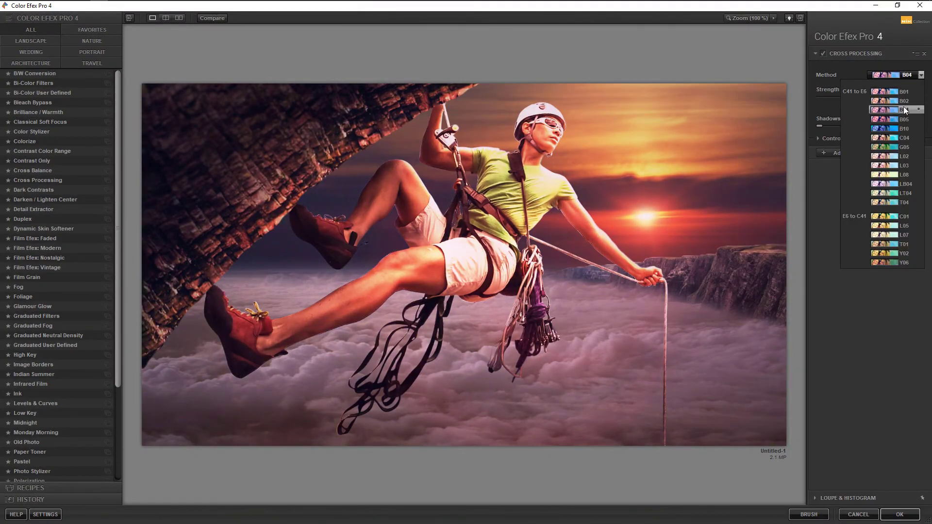
click(905, 110)
- Add Glamour Glow at 36% glow, -25% saturation and 20% warmth
click(846, 154)
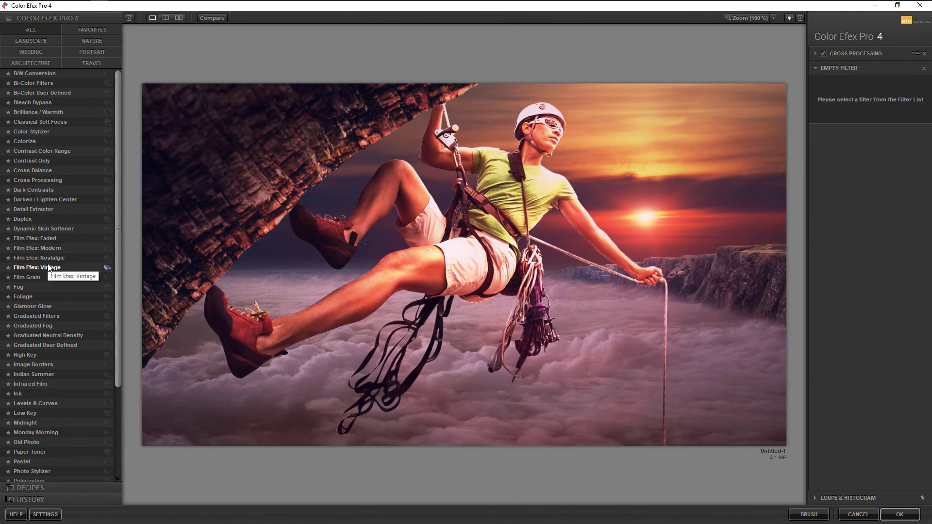
click(32, 306)
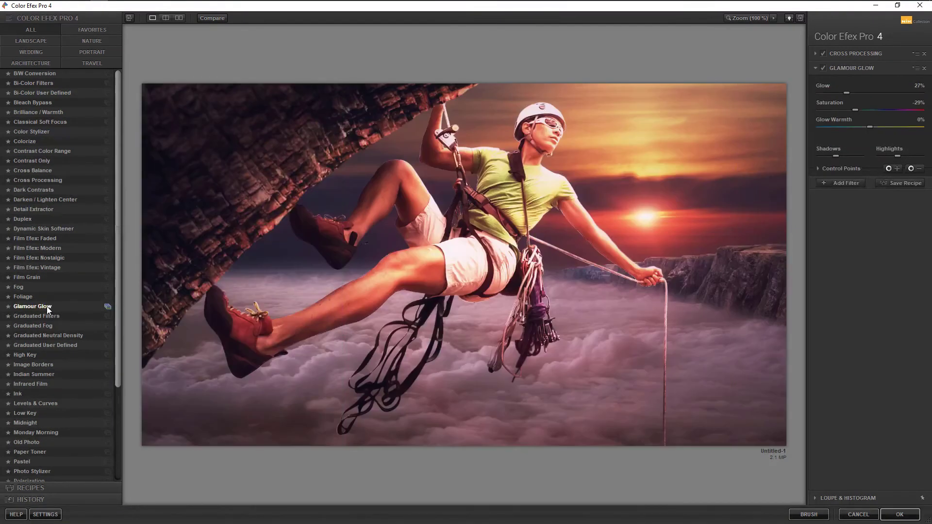
drag(846, 92, 851, 92)
drag(861, 110, 860, 111)
- Add Dynamic Skin Softener with Color Reach widened to 63%
click(845, 183)
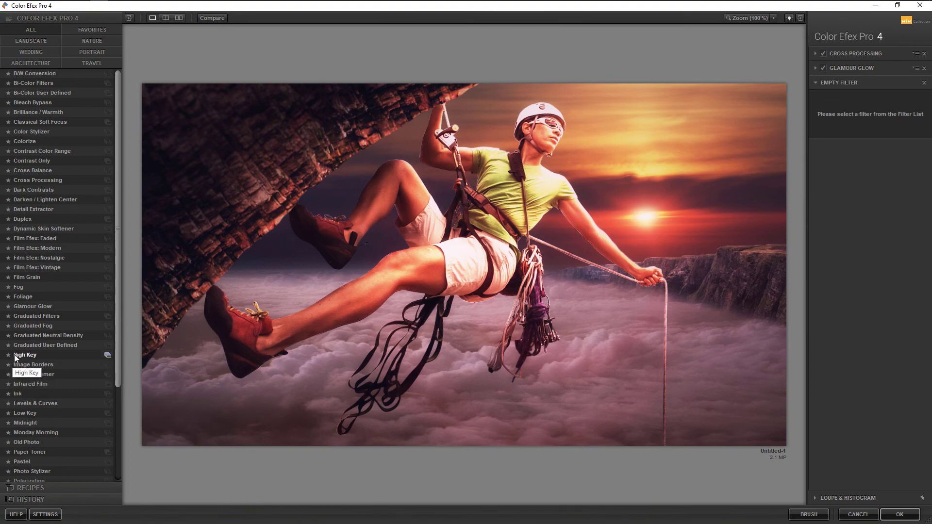
click(27, 229)
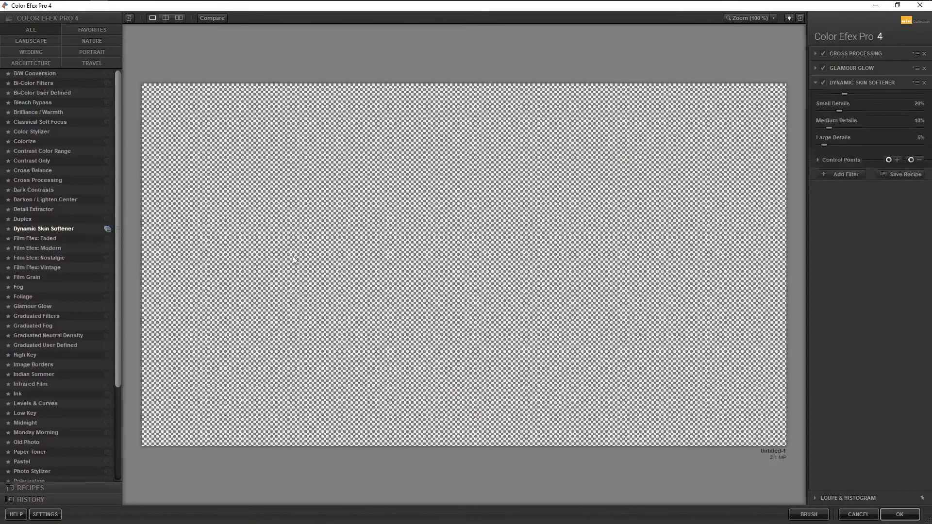
drag(844, 125, 884, 125)
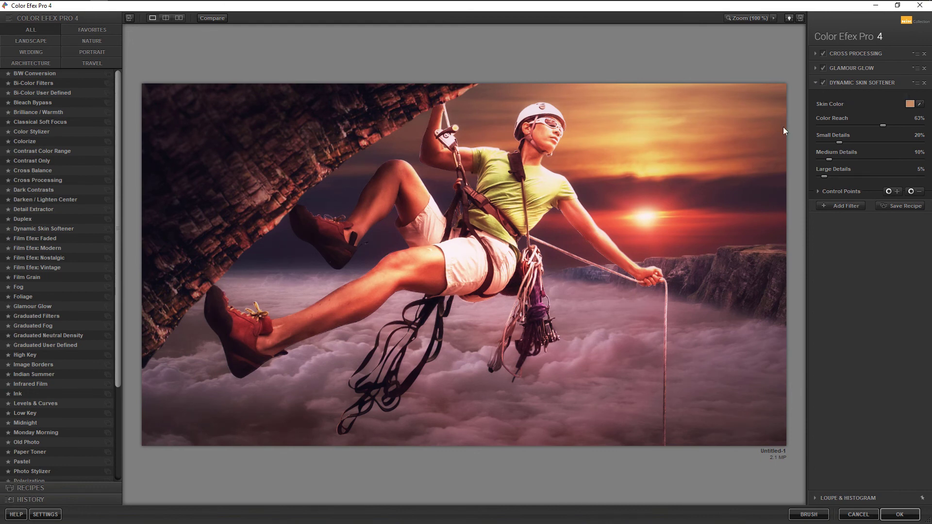
- Add Brilliance / Warmth at 30% warmth and apply the grade back to Photoshop
click(840, 205)
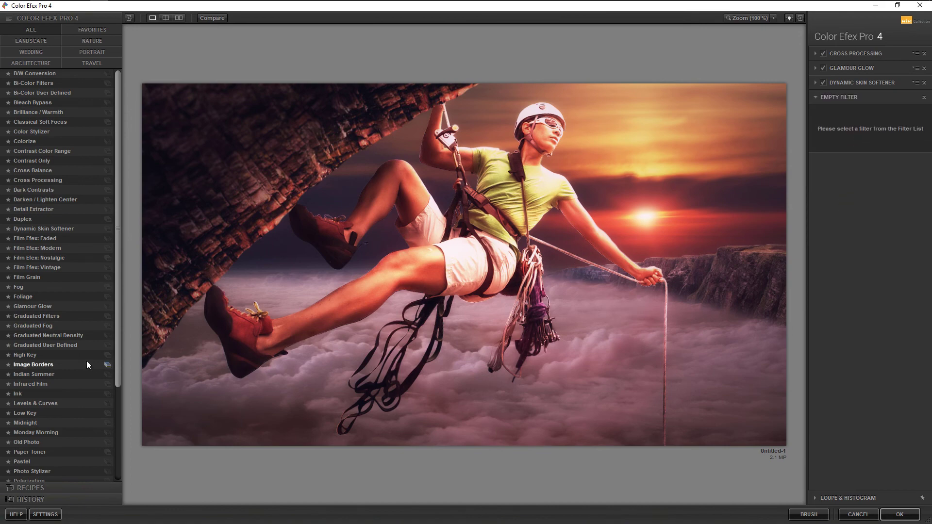
click(47, 118)
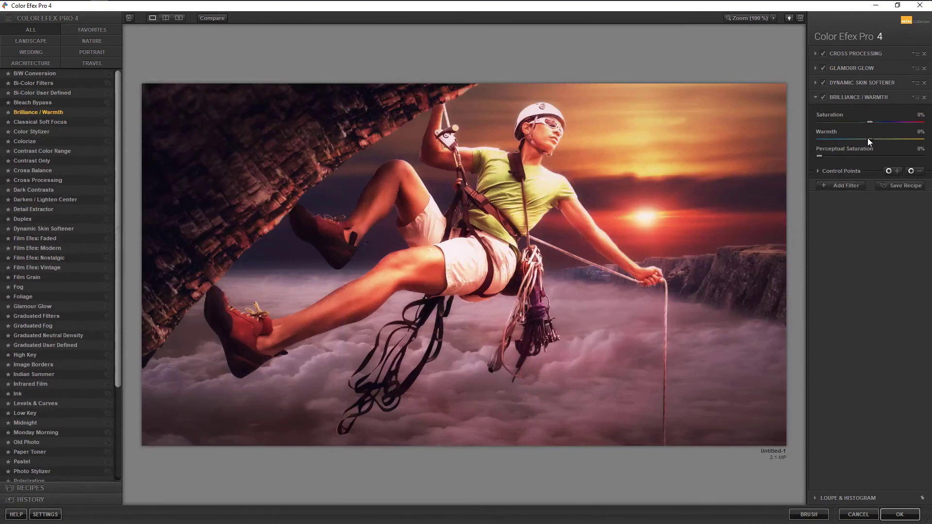
drag(868, 139, 885, 140)
click(899, 514)
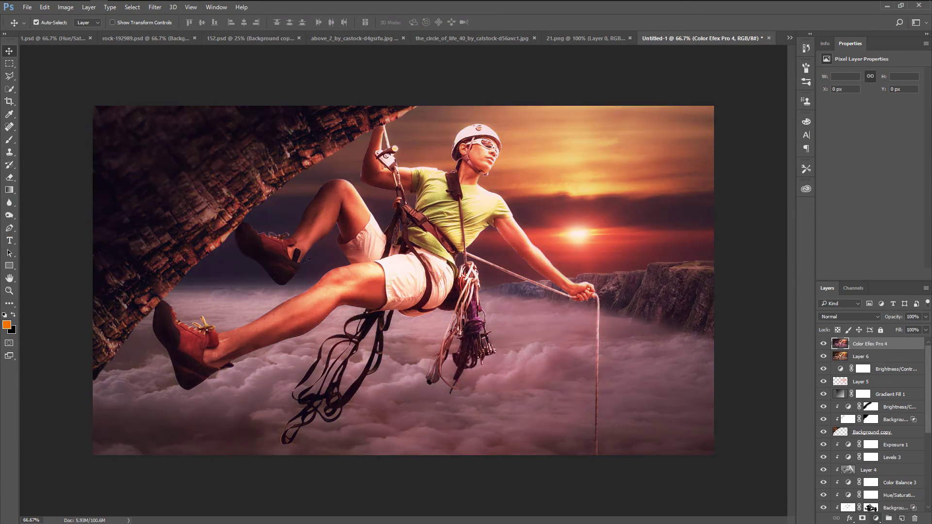
- Add an Exposure 2 layer at +0.41 exposure and 1.14 gamma, offset left at 0
click(875, 518)
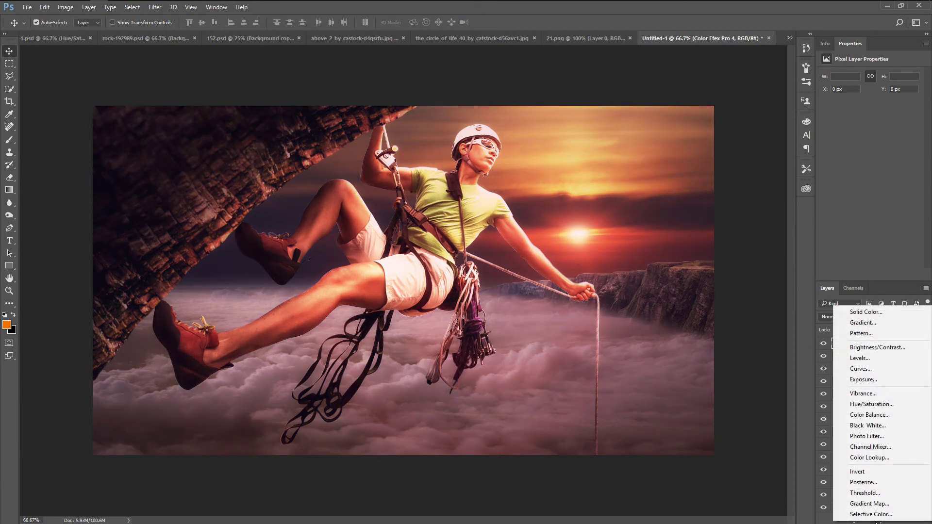
click(893, 378)
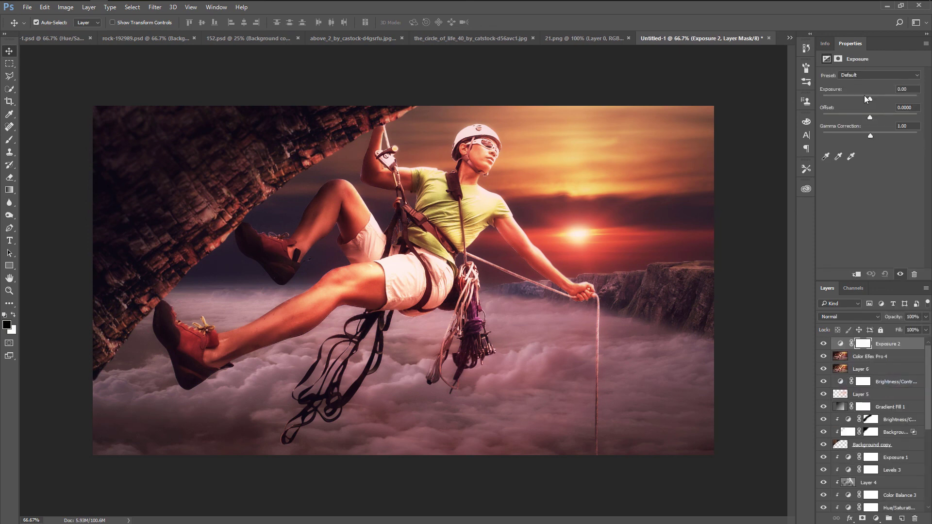
drag(868, 97, 873, 98)
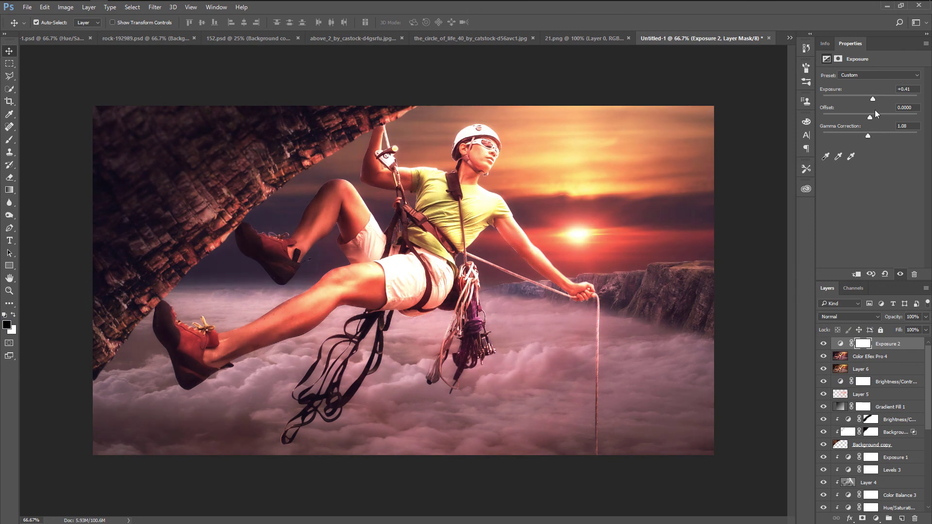
drag(866, 115, 870, 115)
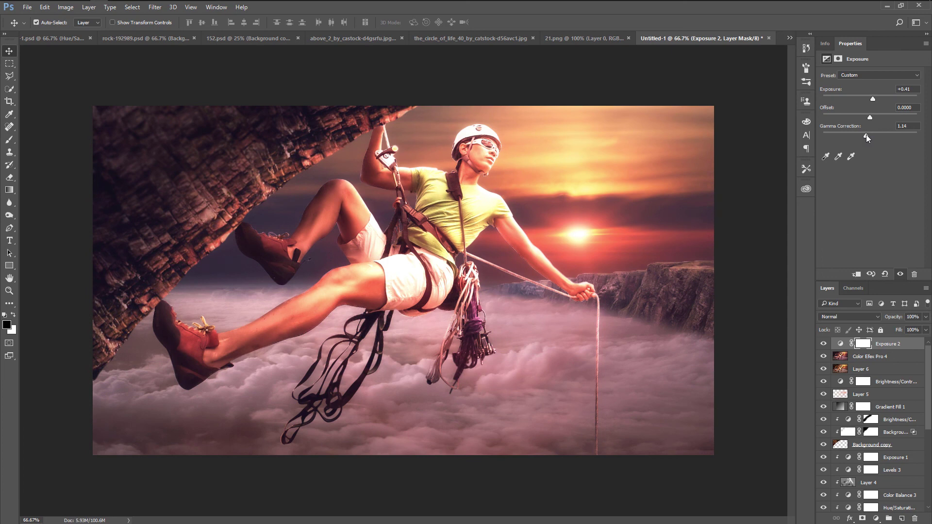
- Add a Curves 1 layer with a midtone point and an upper-tone point pulled slightly down
click(876, 518)
click(860, 367)
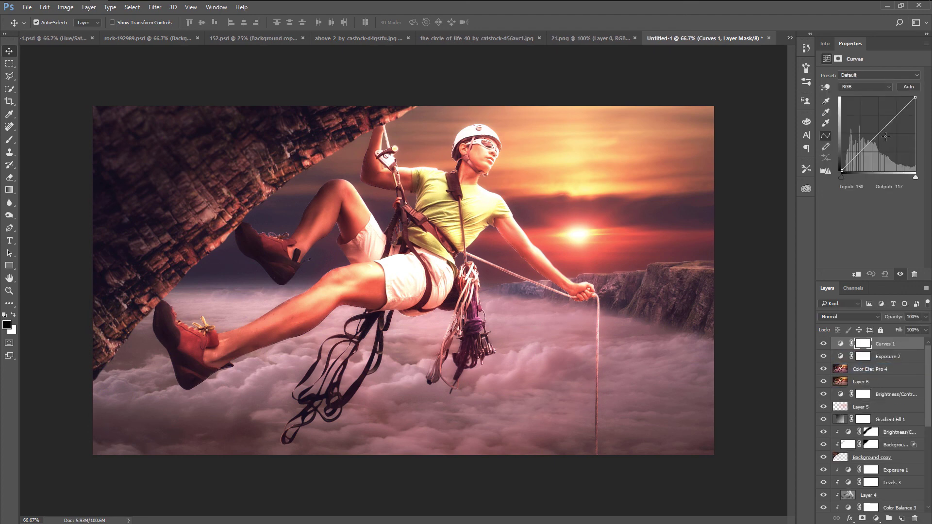
drag(879, 132, 880, 134)
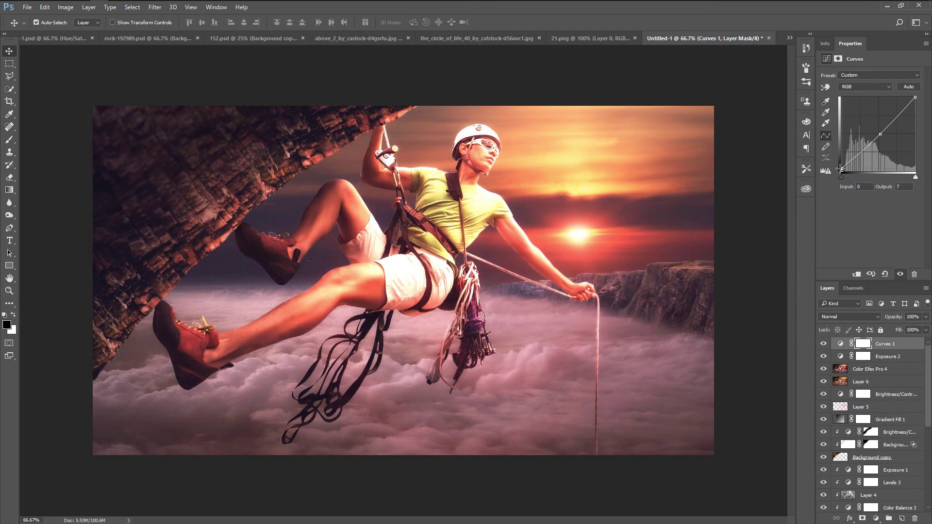
drag(901, 112, 899, 112)
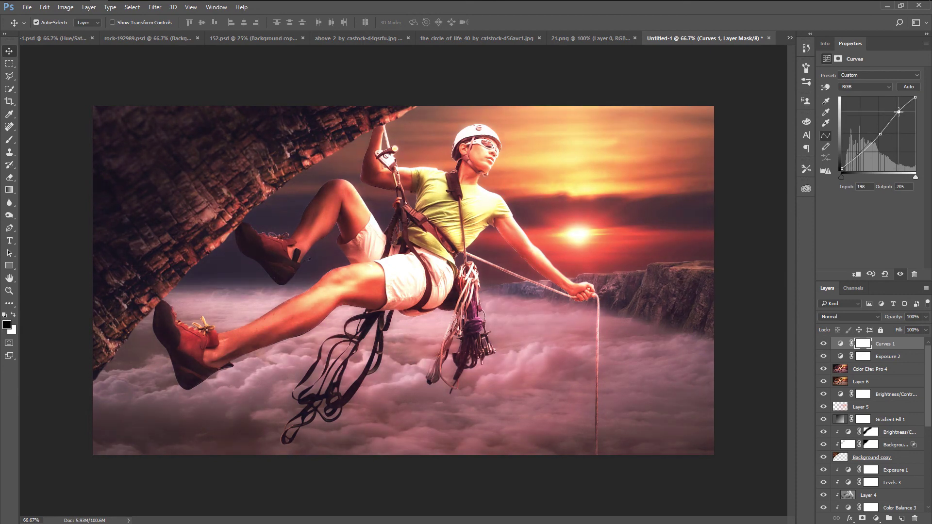
drag(899, 111, 900, 113)
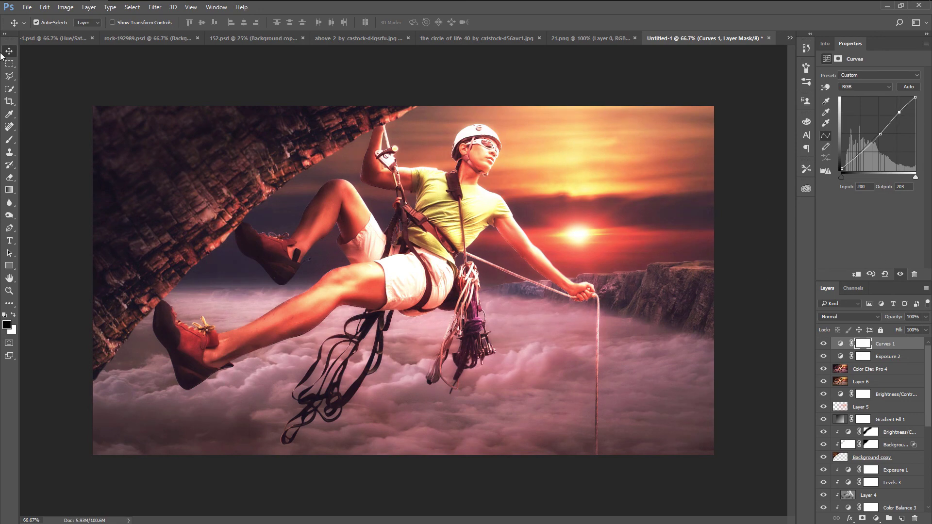